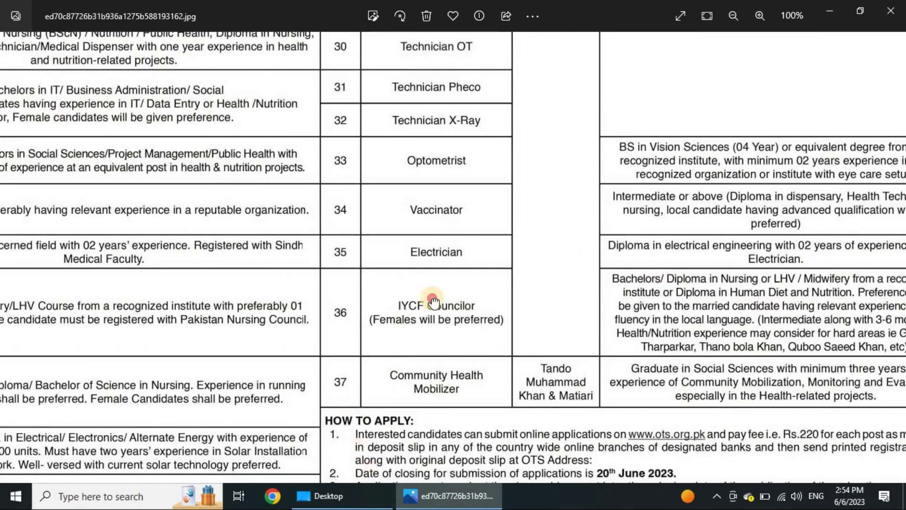
# Look over the posts numbered 21 to 37 and the heading of the Primary Healthcare Sindh job advertisement.
pyautogui.scroll(5, 405, 300)
pyautogui.scroll(-4, 454, 374)
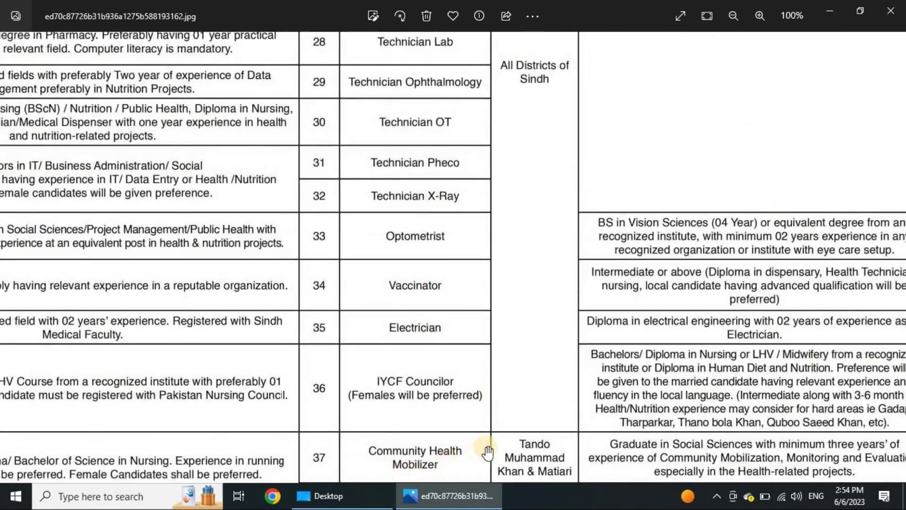
pyautogui.scroll(3, 481, 302)
pyautogui.scroll(4, 467, 139)
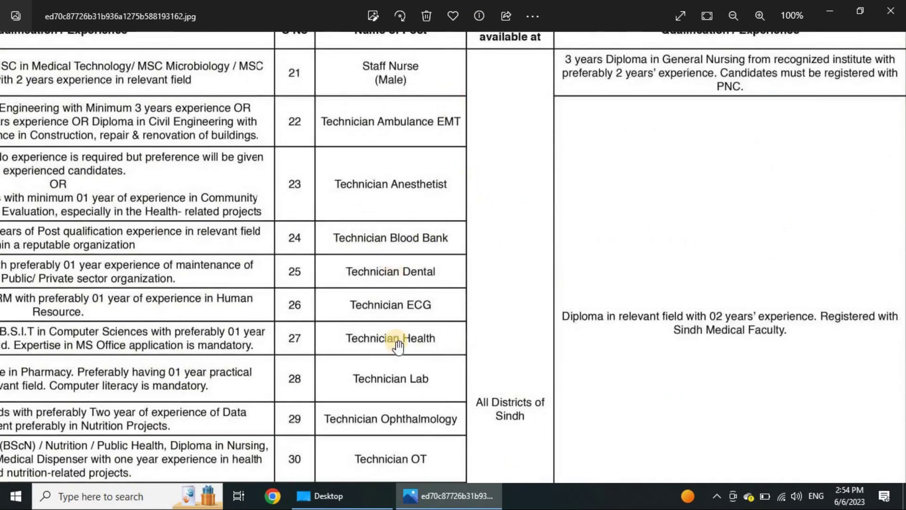
pyautogui.scroll(1, 400, 178)
pyautogui.scroll(3, 400, 178)
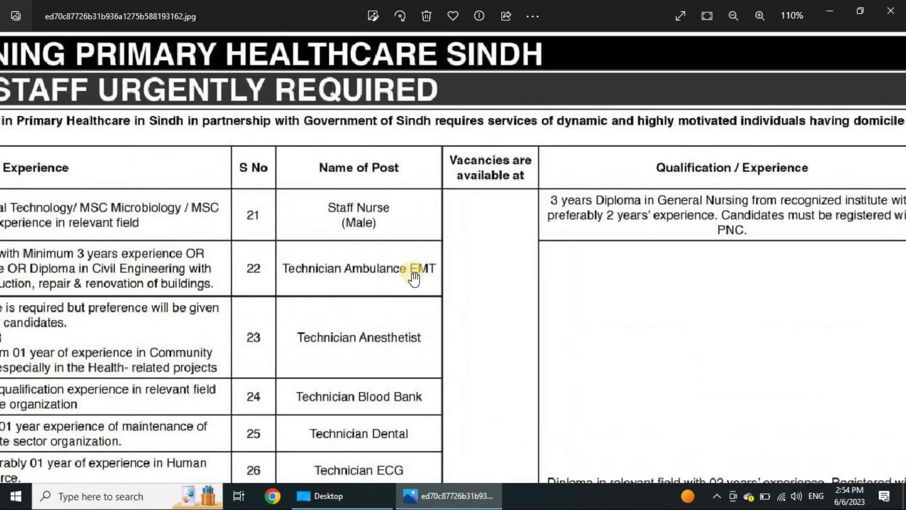
pyautogui.scroll(-1, 401, 277)
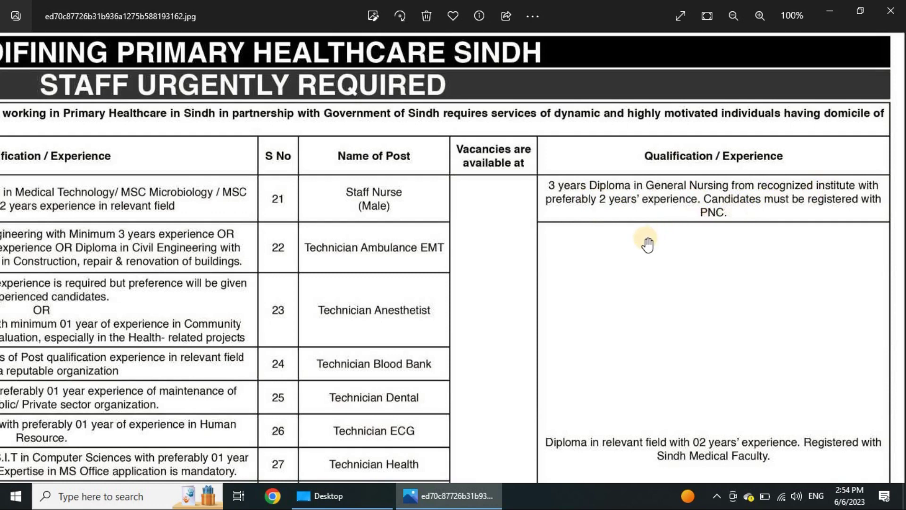
# Read the post names from Staff Nurse (Male) to Community Health Mobilizer and the shared qualification for the technician posts.
pyautogui.moveTo(555, 410); pyautogui.dragTo(571, 245)
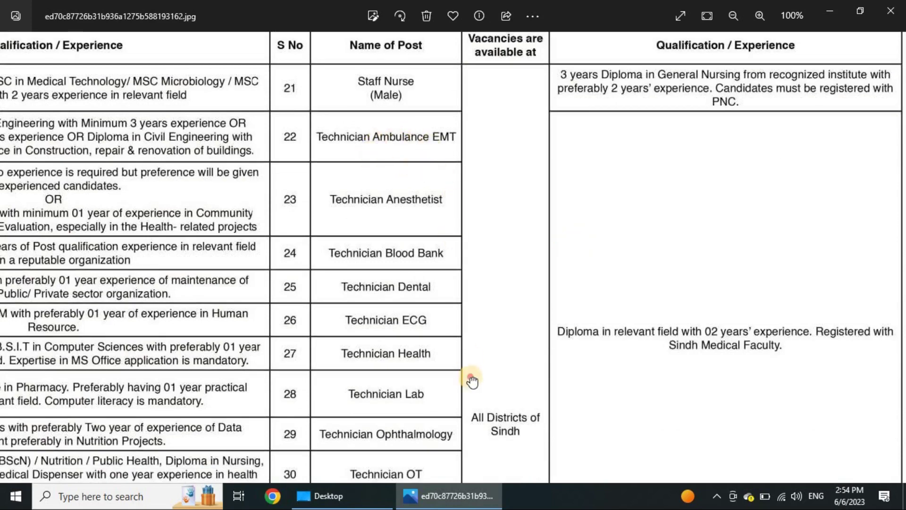
pyautogui.moveTo(471, 378); pyautogui.dragTo(467, 316)
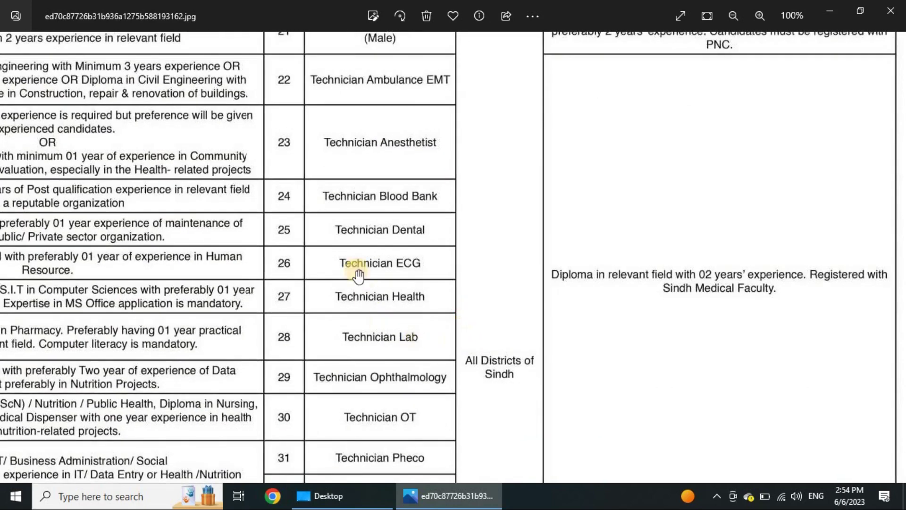
pyautogui.scroll(-1, 437, 330)
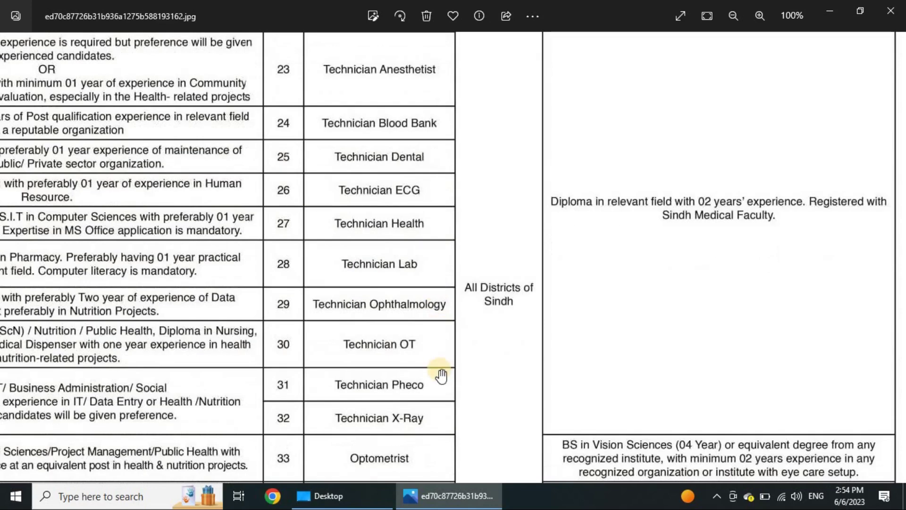
pyautogui.scroll(-1, 443, 346)
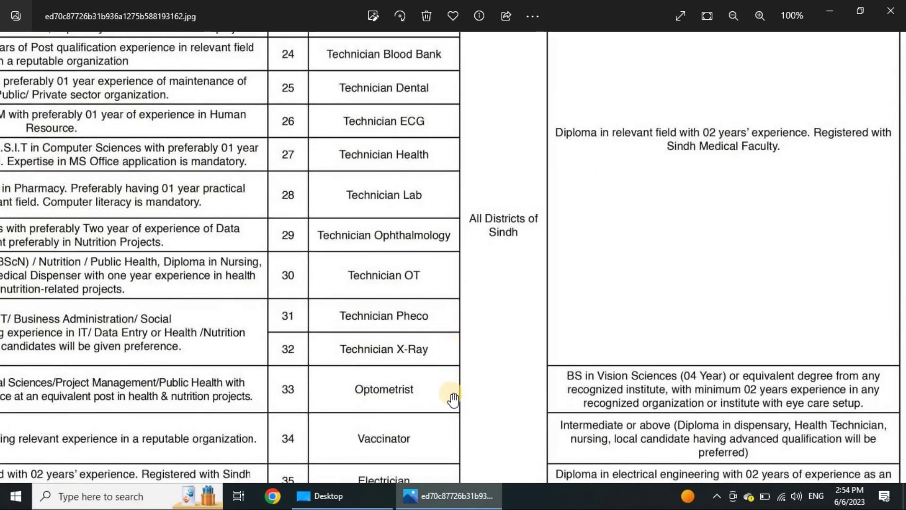
pyautogui.scroll(-1, 425, 359)
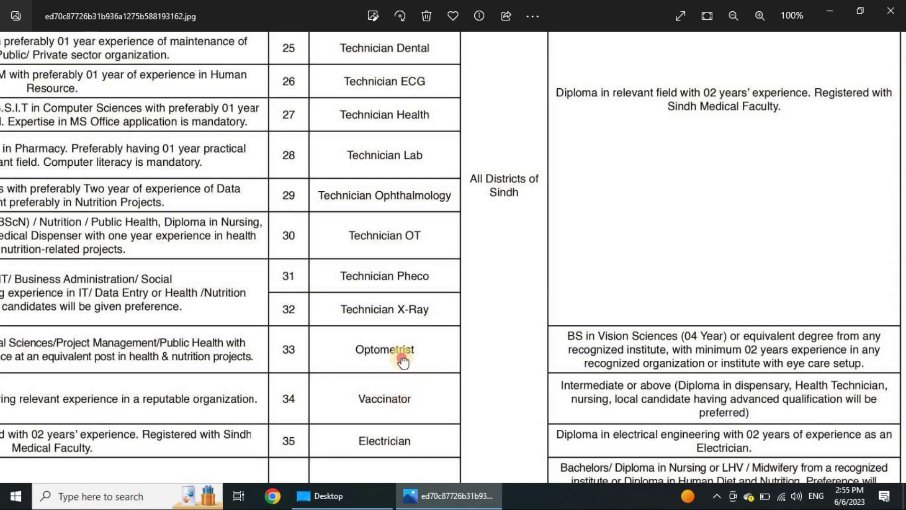
pyautogui.scroll(-2, 401, 363)
pyautogui.scroll(-2, 402, 349)
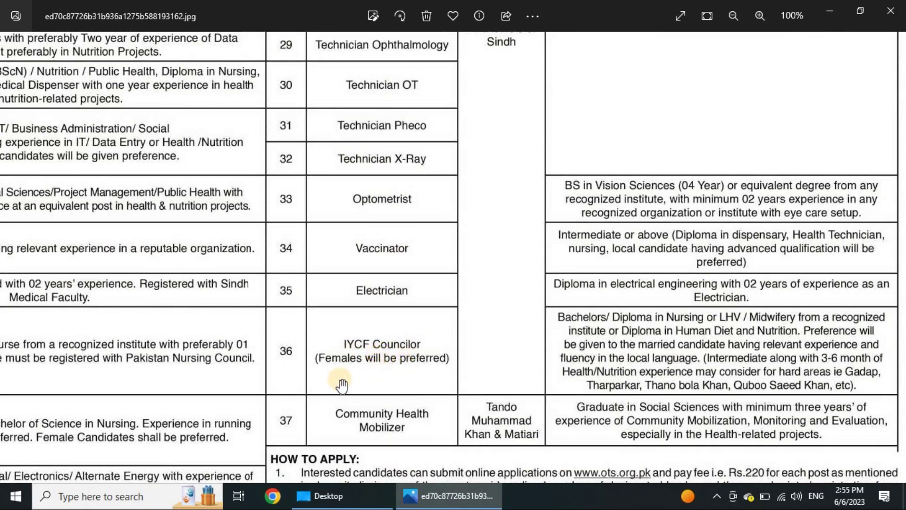
pyautogui.scroll(7, 480, 285)
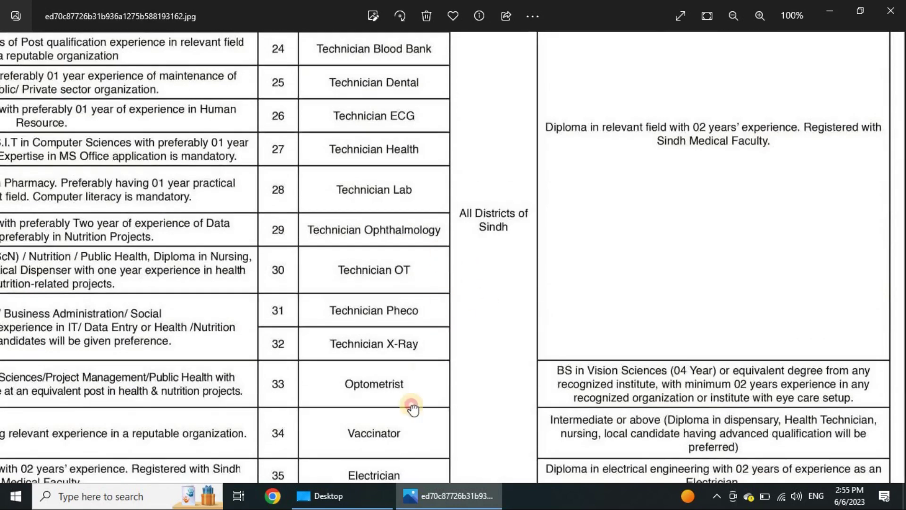
pyautogui.scroll(1, 529, 203)
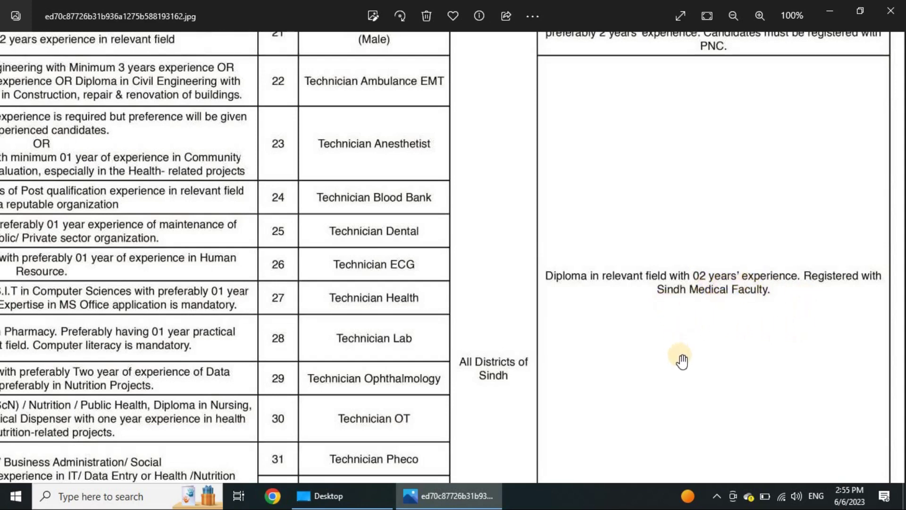
# Read the qualifications for posts 33 to 37, the How to Apply instructions and the General Terms and Conditions.
pyautogui.scroll(-5, 679, 380)
pyautogui.scroll(-2, 643, 204)
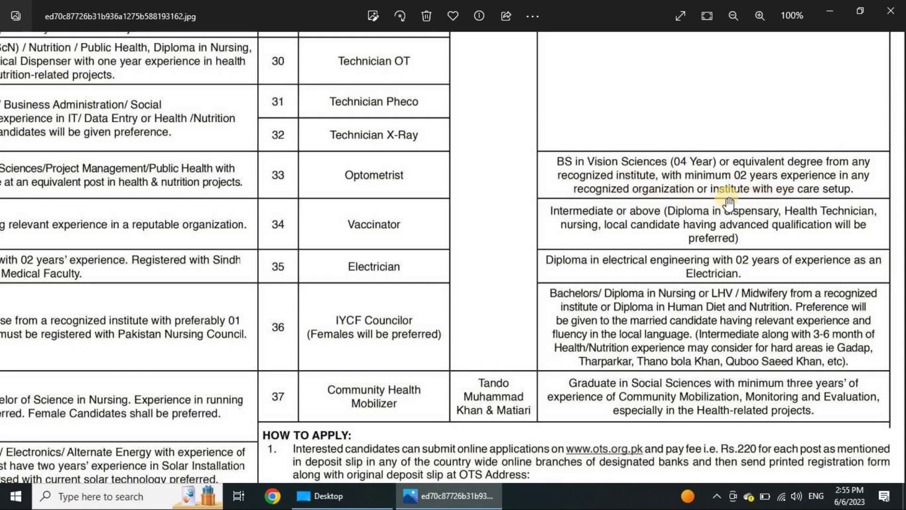
pyautogui.scroll(-1, 739, 245)
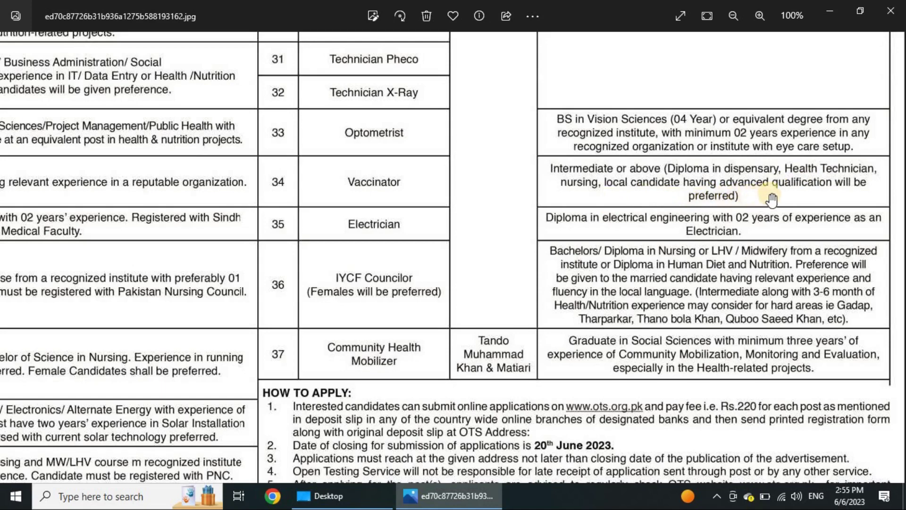
pyautogui.scroll(-1, 702, 229)
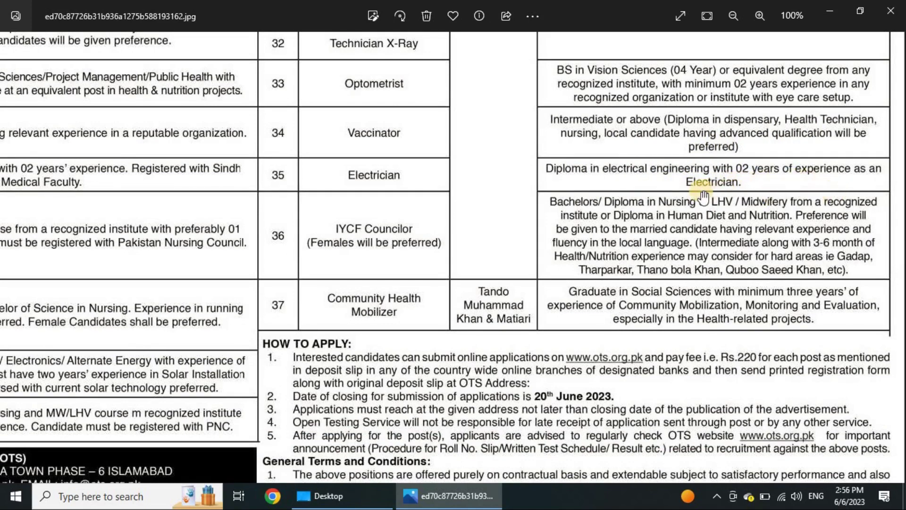
pyautogui.scroll(-1, 623, 194)
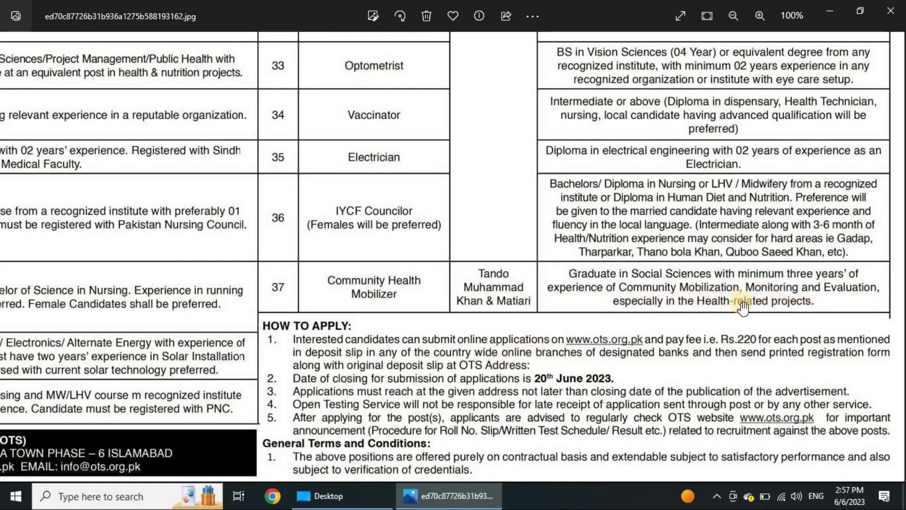
pyautogui.click(649, 371)
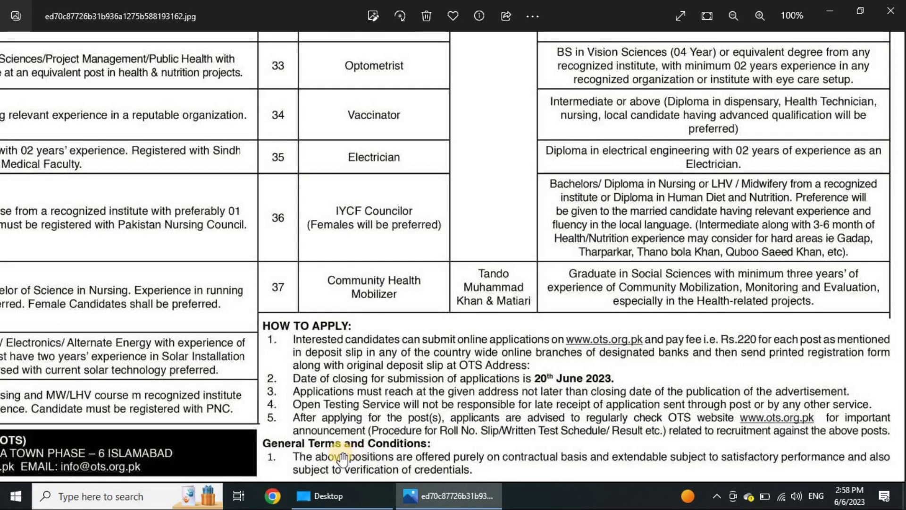
pyautogui.moveTo(318, 409); pyautogui.dragTo(320, 408)
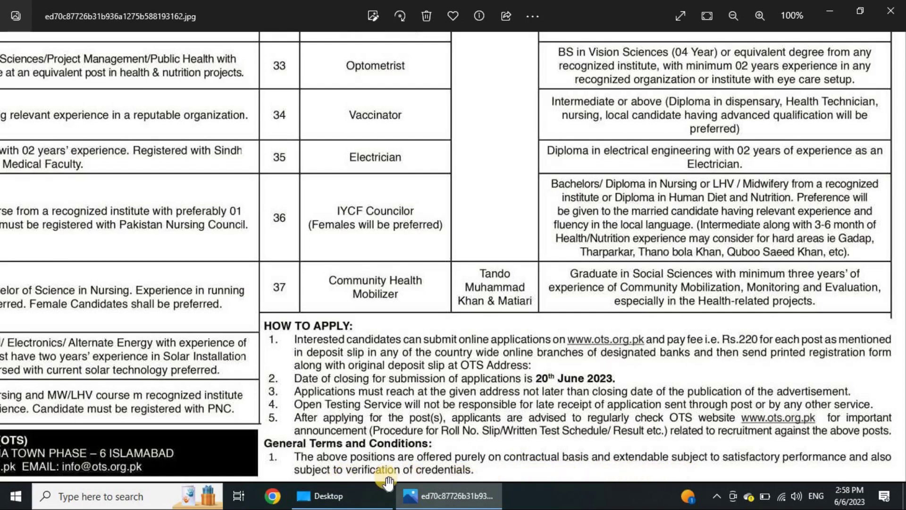
# Review the whole advertisement at a smaller scale, covering posts 1 to 37, their qualifications and the application section.
pyautogui.scroll(-5, 345, 387)
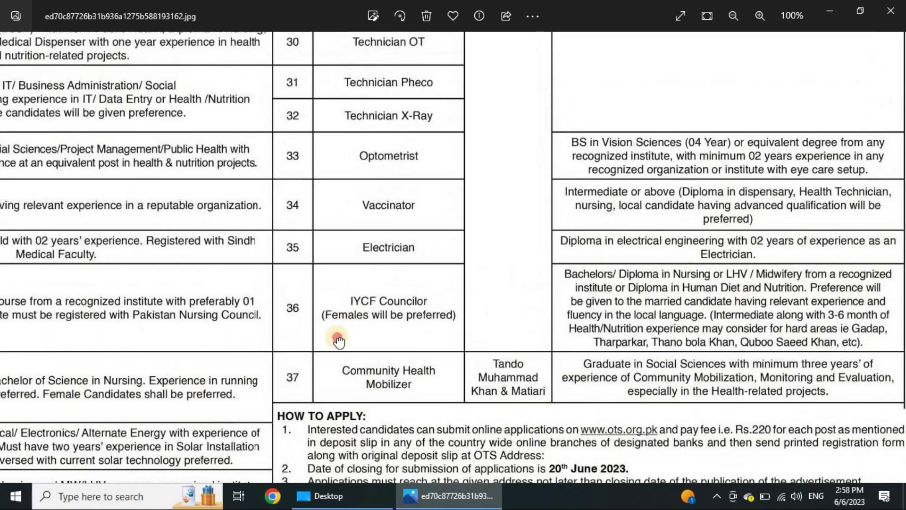
pyautogui.scroll(-1, 226, 210)
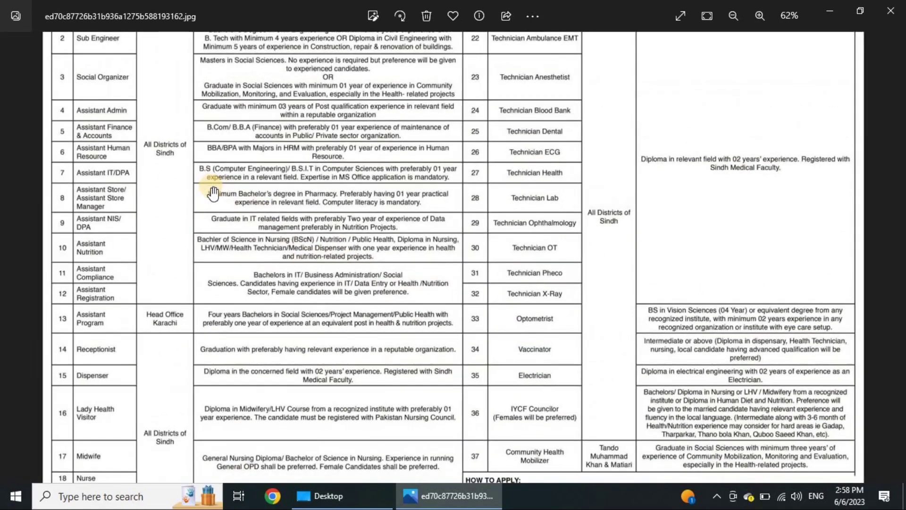
pyautogui.scroll(2, 197, 288)
pyautogui.scroll(2, 257, 295)
pyautogui.scroll(1, 266, 309)
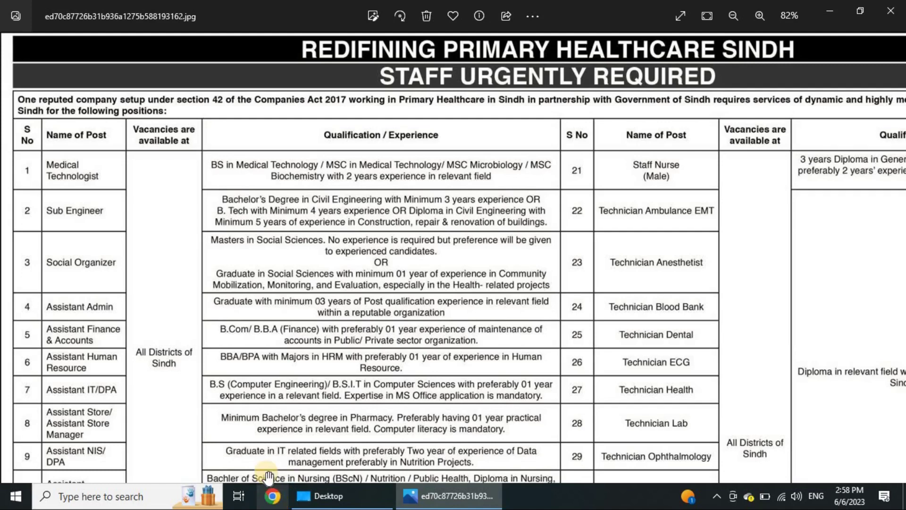
pyautogui.moveTo(452, 361); pyautogui.dragTo(339, 298)
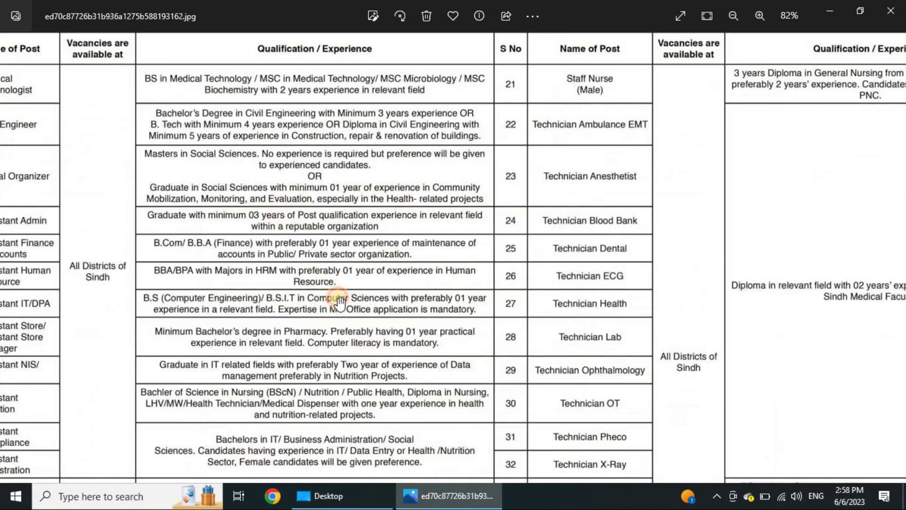
pyautogui.moveTo(460, 323); pyautogui.dragTo(337, 269)
pyautogui.scroll(-2, 337, 269)
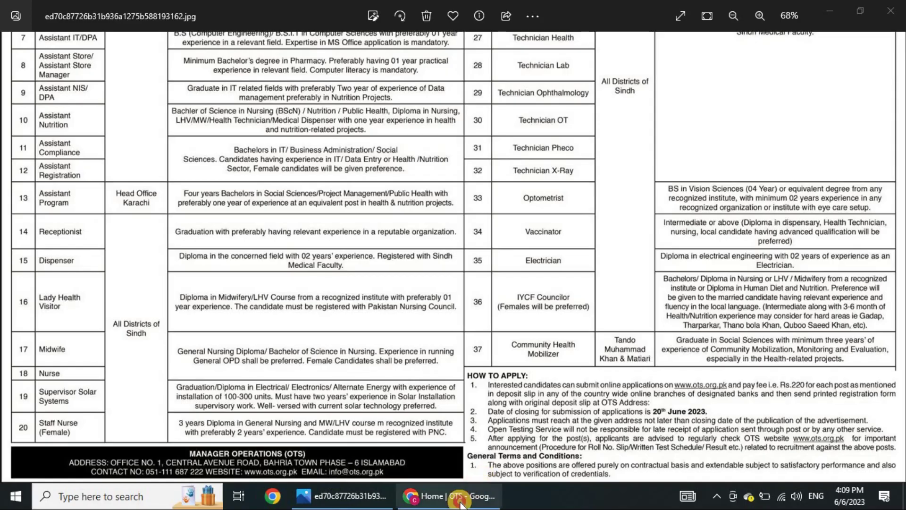
# Switch to Google Chrome and open the Projects page of the OTS website.
pyautogui.click(448, 495)
pyautogui.click(630, 86)
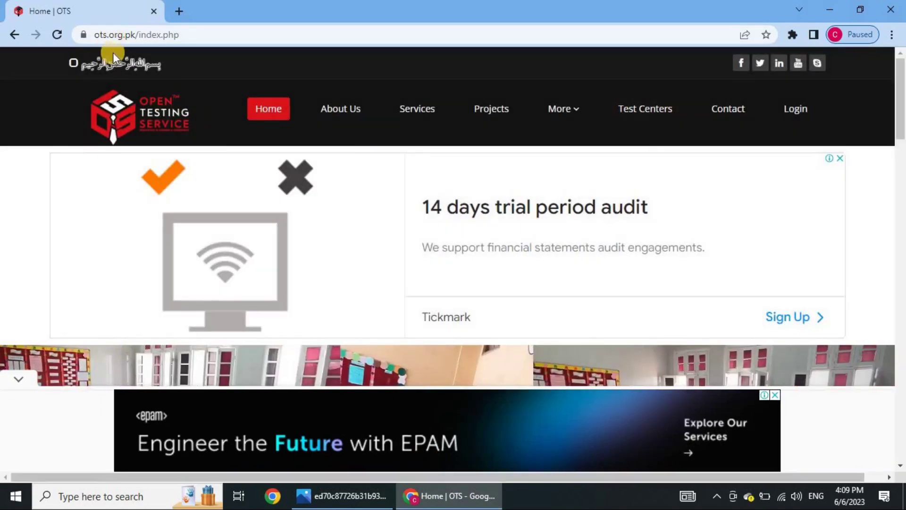
pyautogui.scroll(-1, 404, 185)
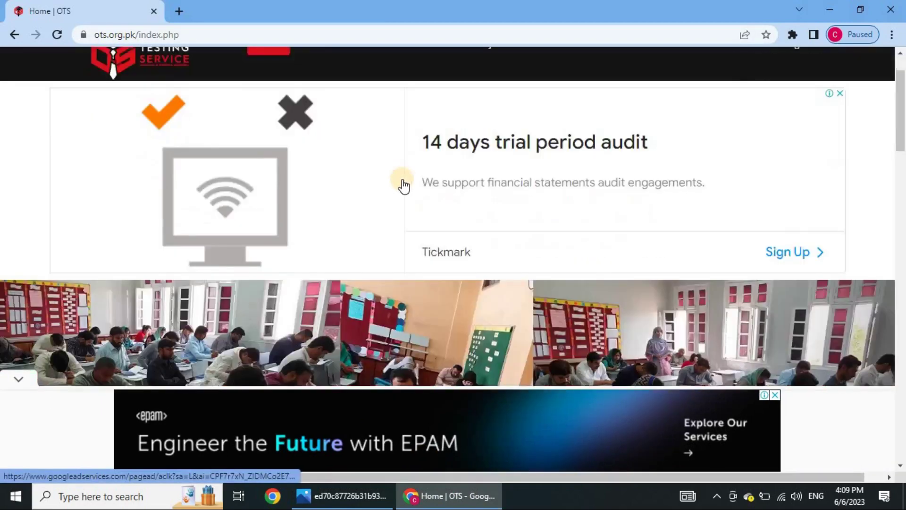
pyautogui.scroll(-10, 404, 186)
pyautogui.scroll(10, 403, 191)
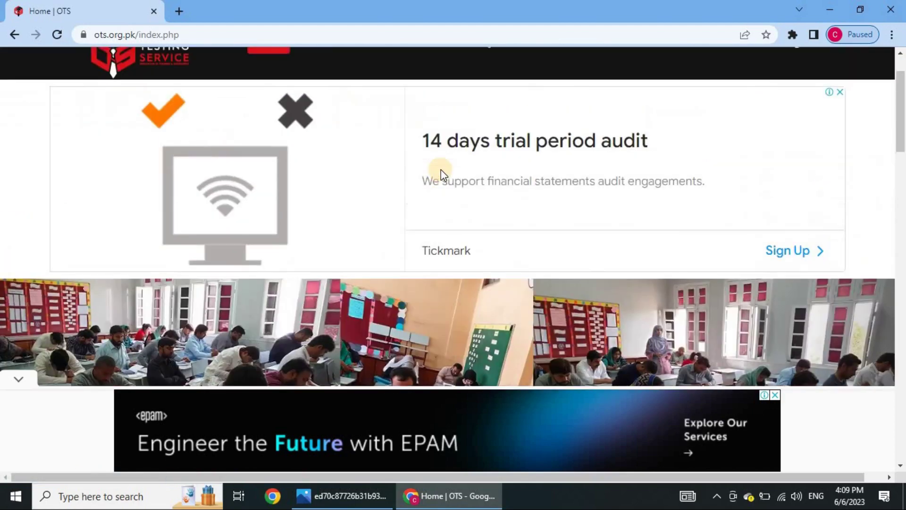
pyautogui.scroll(1, 441, 169)
pyautogui.click(490, 109)
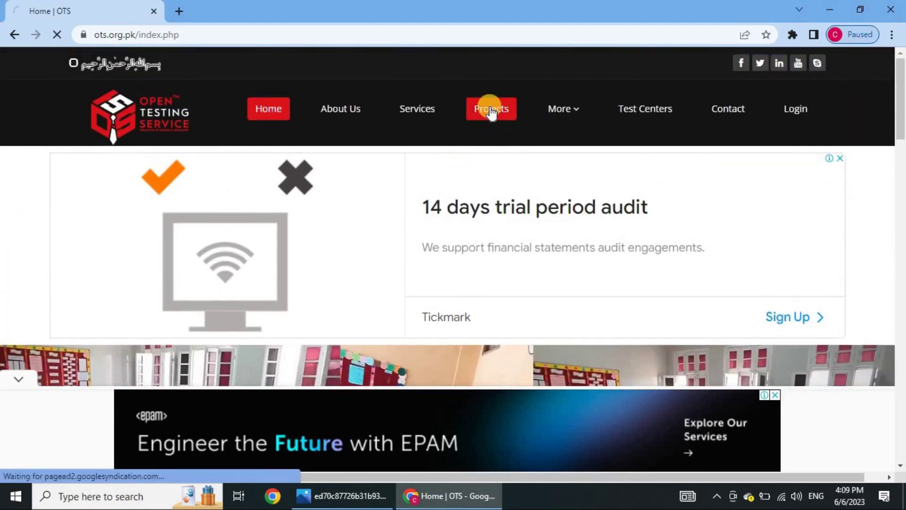
# Open the details of the running project "Primary Healthcare in Sindh in Partnership with Government of Sindh".
pyautogui.scroll(-4, 453, 180)
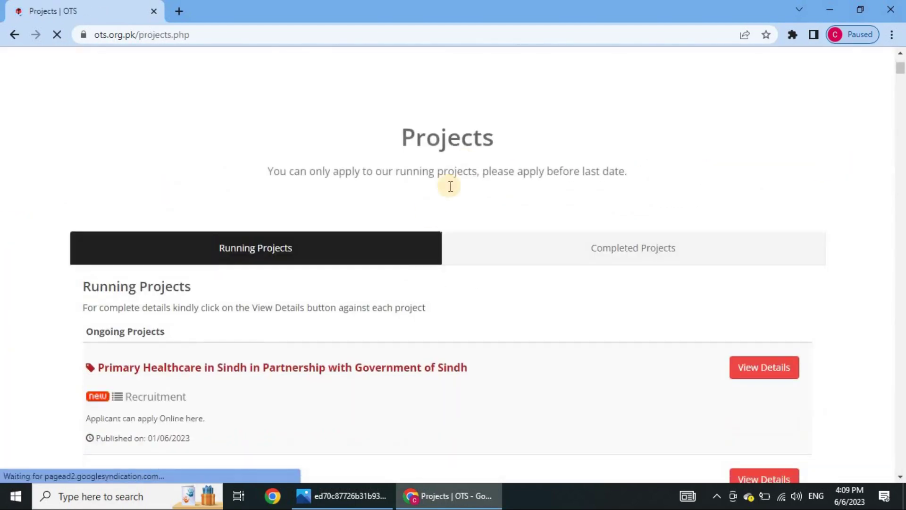
pyautogui.scroll(-1, 189, 325)
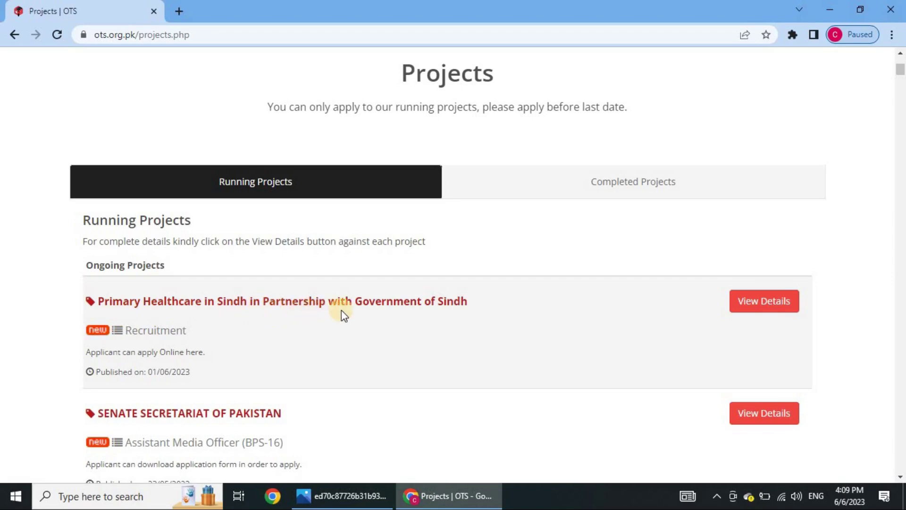
pyautogui.click(776, 306)
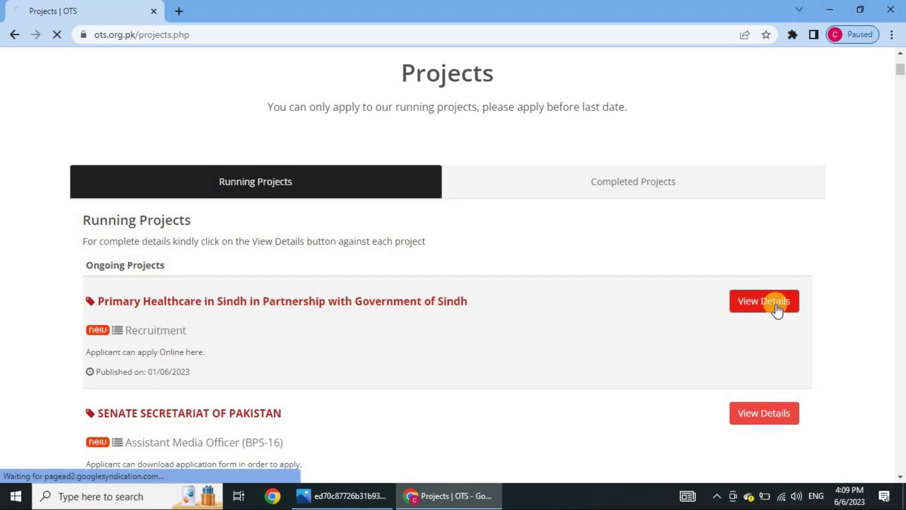
# Open the Midwife category from the project's list of posts and bring up its advertisement and registration options.
pyautogui.scroll(-9, 526, 261)
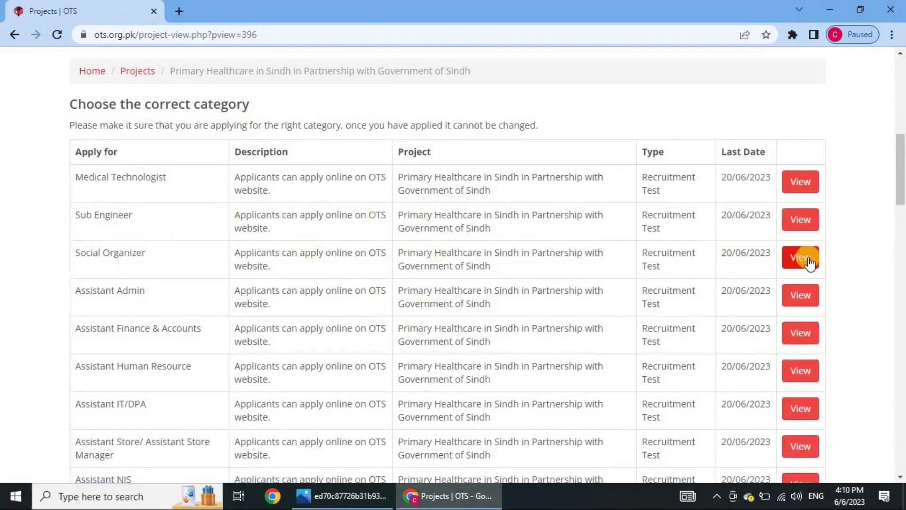
pyautogui.scroll(-7, 608, 273)
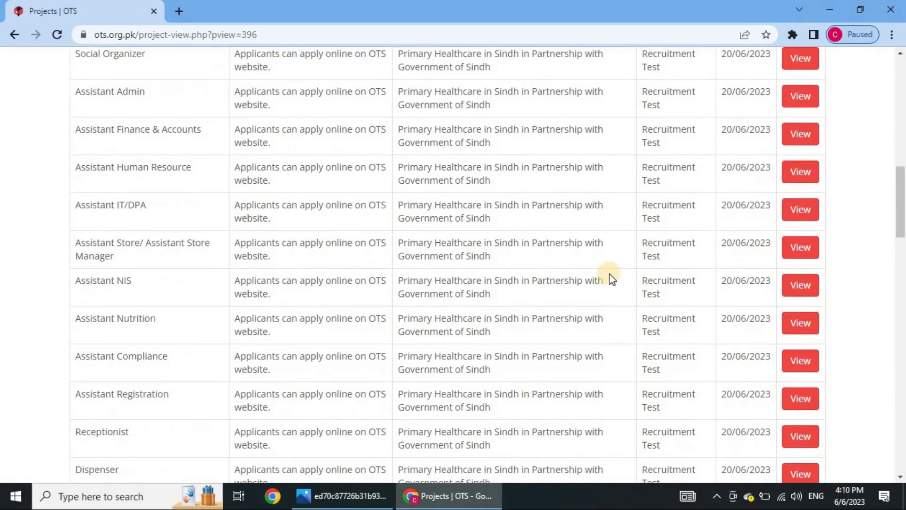
pyautogui.scroll(-1, 471, 262)
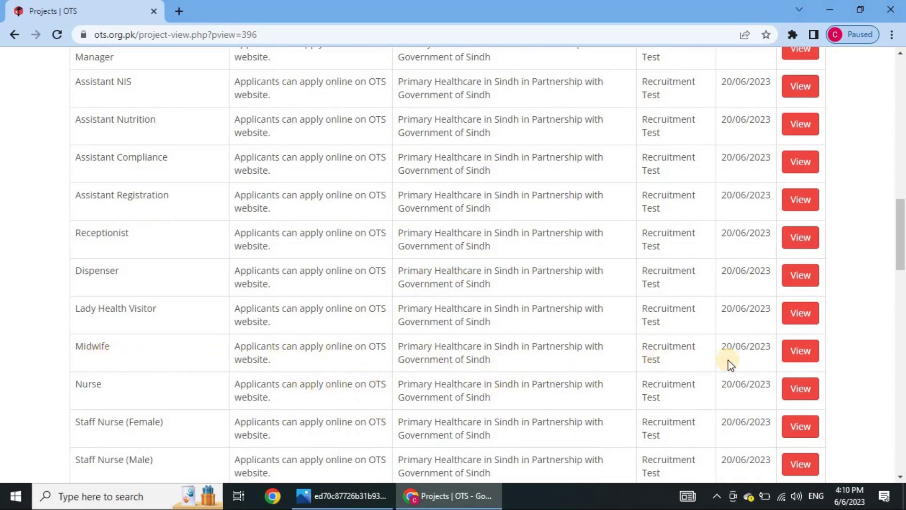
pyautogui.click(817, 353)
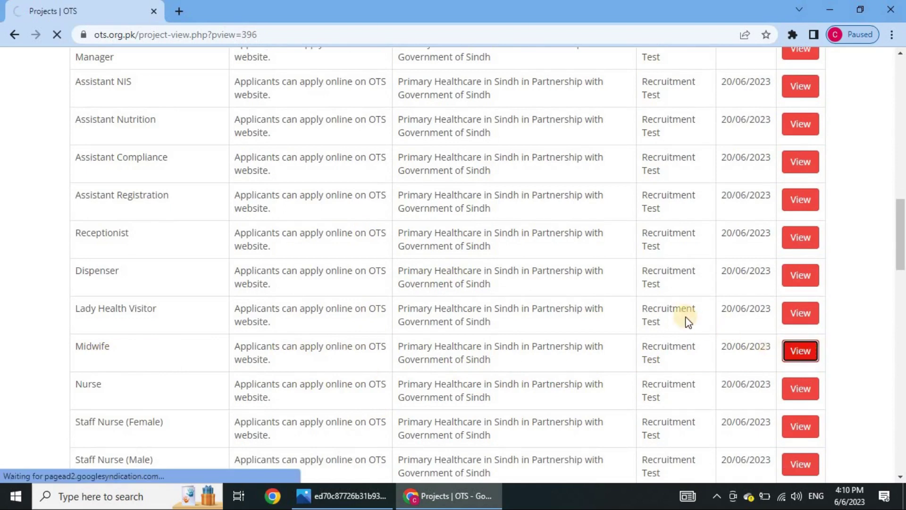
pyautogui.scroll(-6, 675, 317)
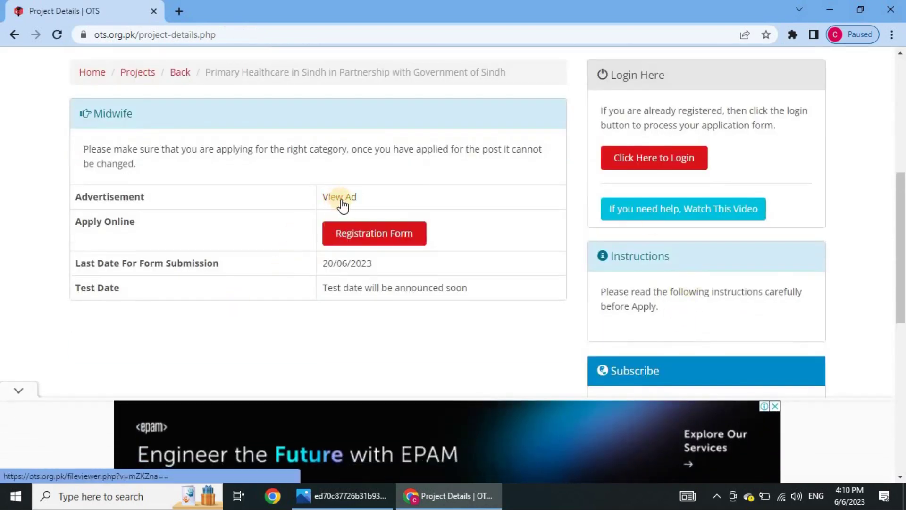
# Look at the advertisement image again, then view the New Registration form for the Midwife post and close it.
pyautogui.click(351, 496)
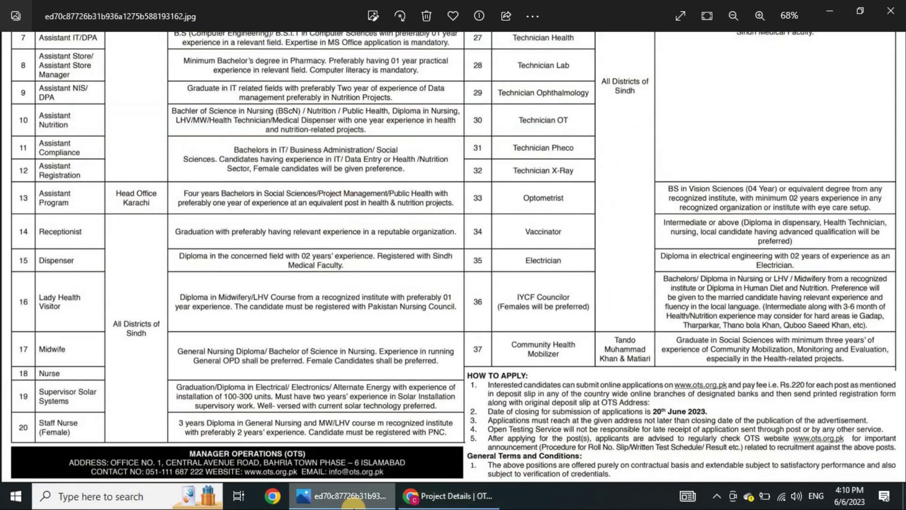
pyautogui.click(353, 504)
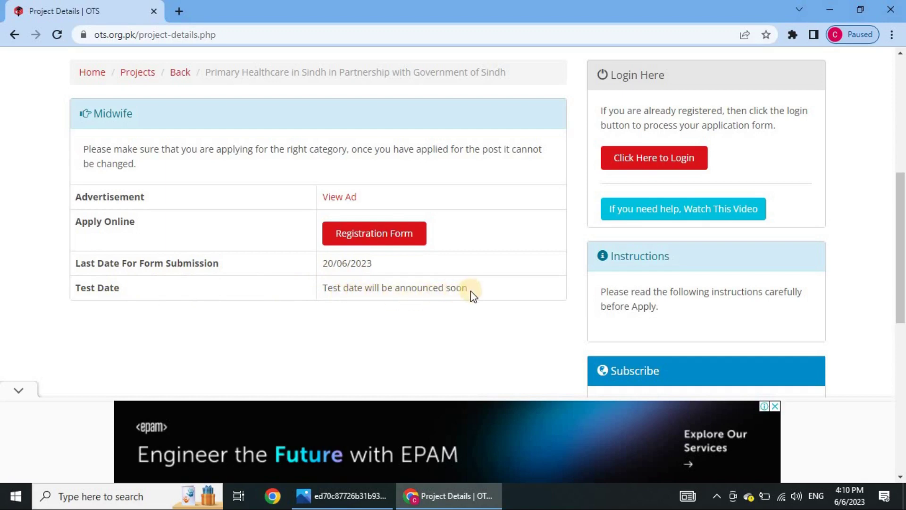
pyautogui.click(381, 235)
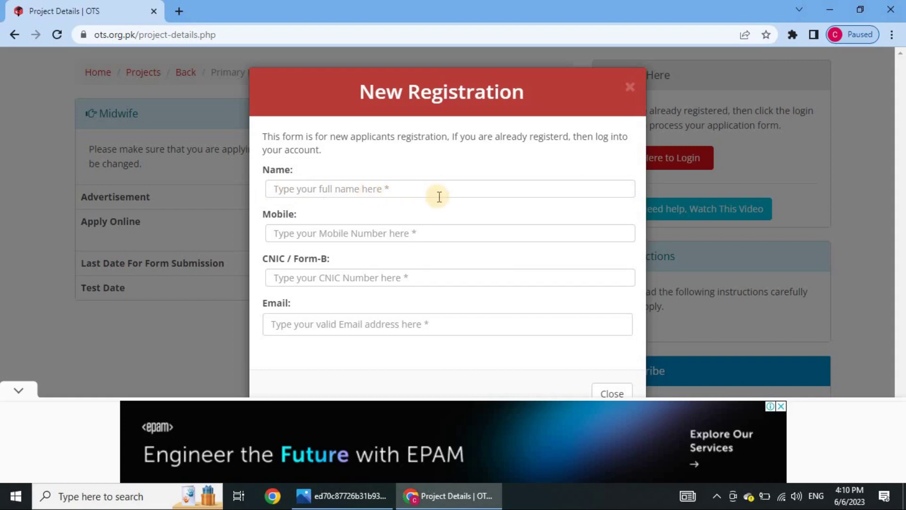
pyautogui.click(605, 394)
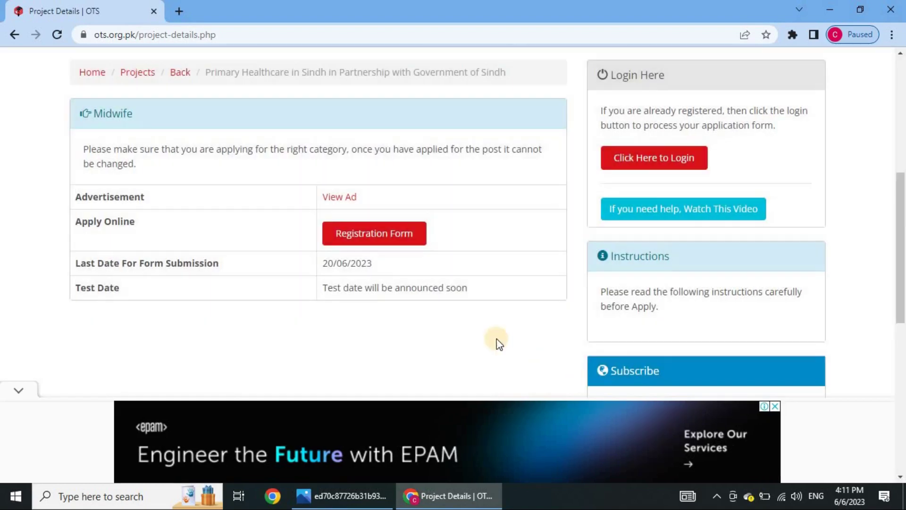
# Open the login page for already registered applicants and check its "Login to" choices.
pyautogui.scroll(3, 613, 274)
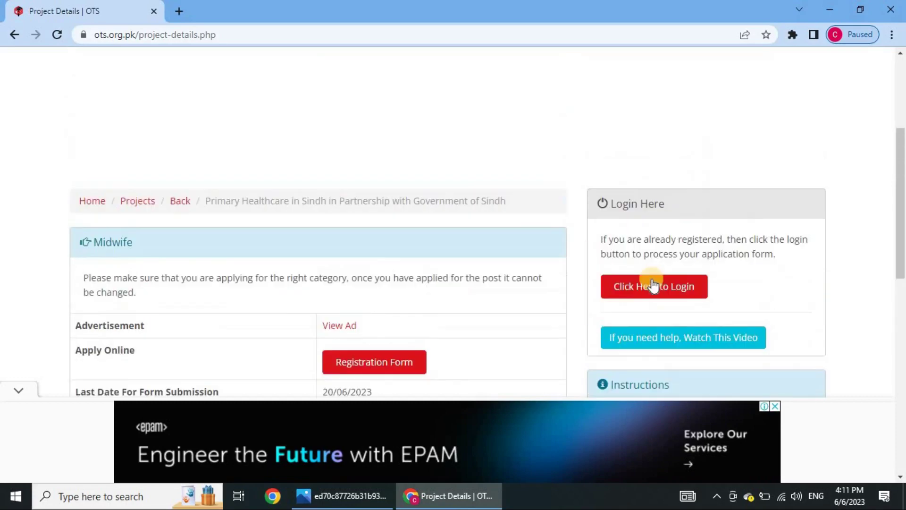
pyautogui.click(670, 301)
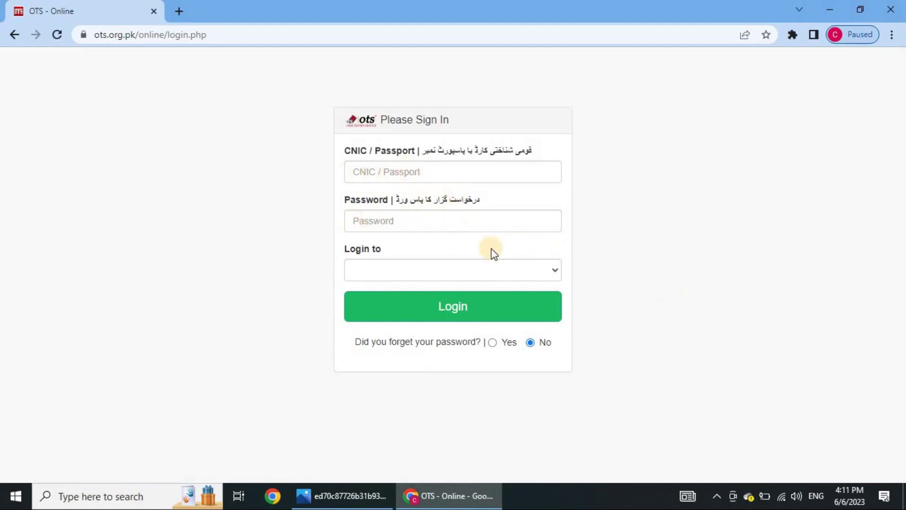
pyautogui.click(502, 276)
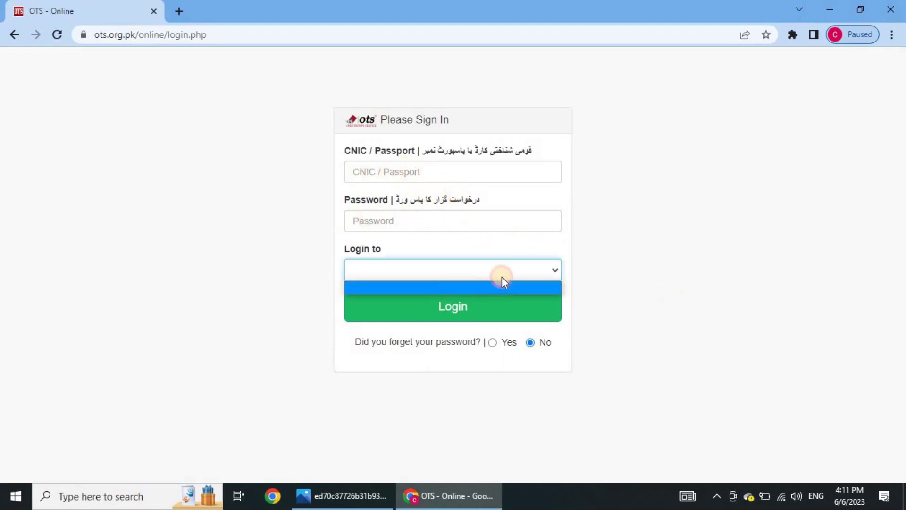
pyautogui.click(438, 271)
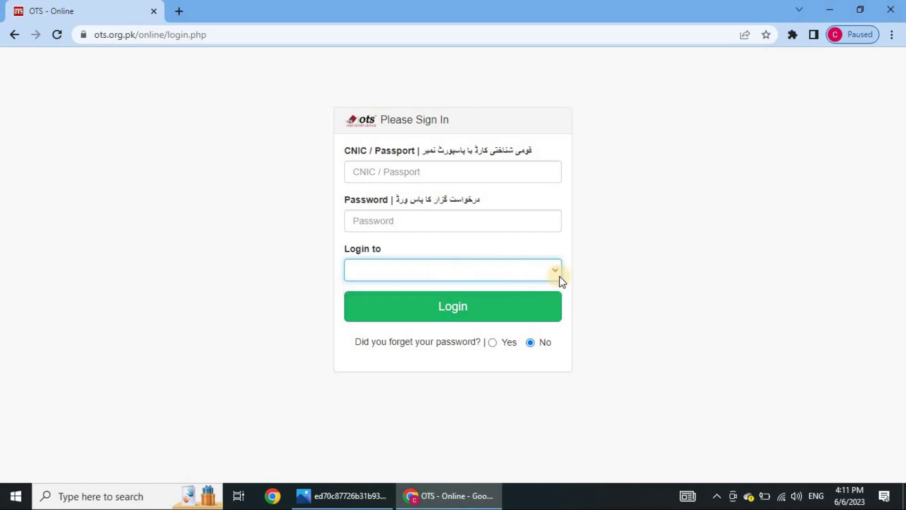
# Sign in with the applicant's CNIC number and account password, choosing Midwife as the post to log in to.
pyautogui.click(356, 172)
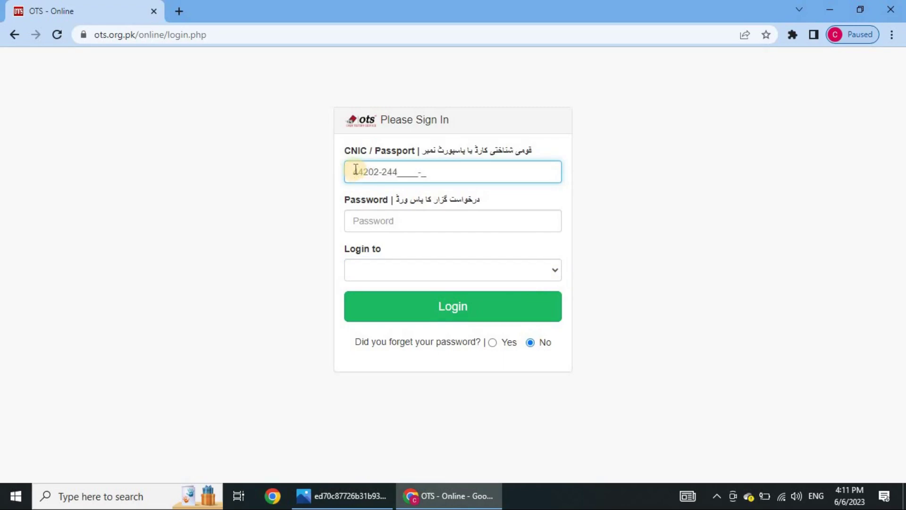
pyautogui.click(417, 219)
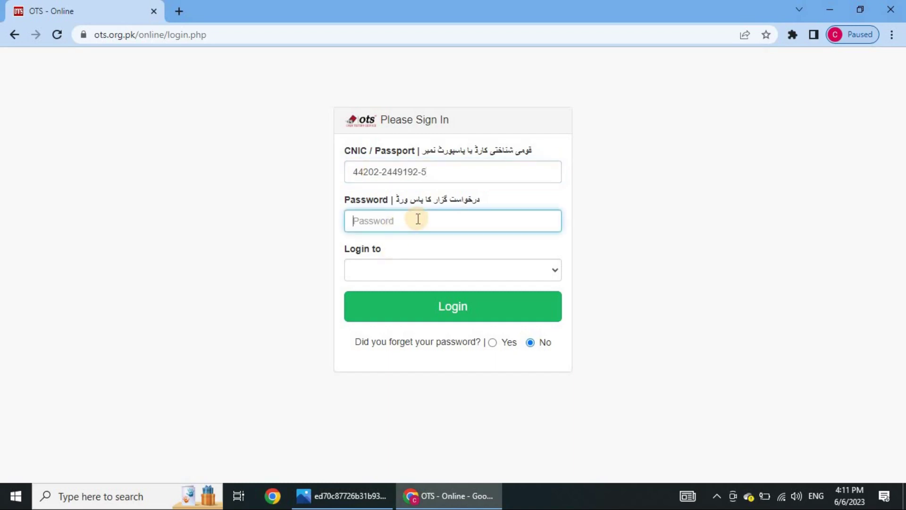
pyautogui.write('1')
pyautogui.click(431, 271)
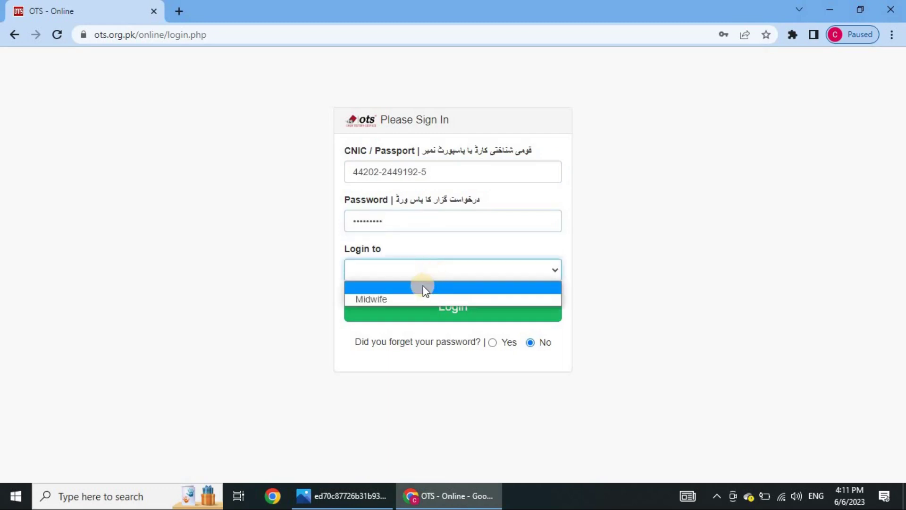
pyautogui.click(374, 299)
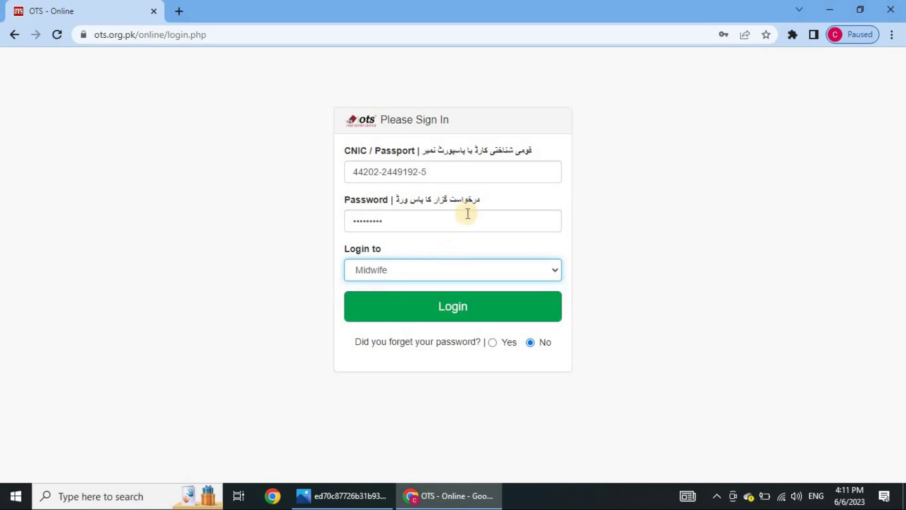
pyautogui.click(431, 312)
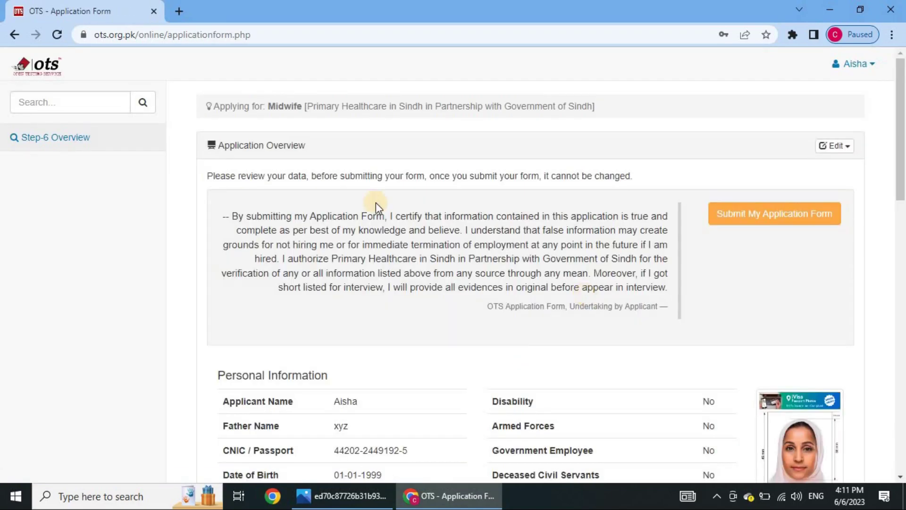
# Review the application overview from the personal information down to the employment information and test center preferences.
pyautogui.scroll(-15, 421, 306)
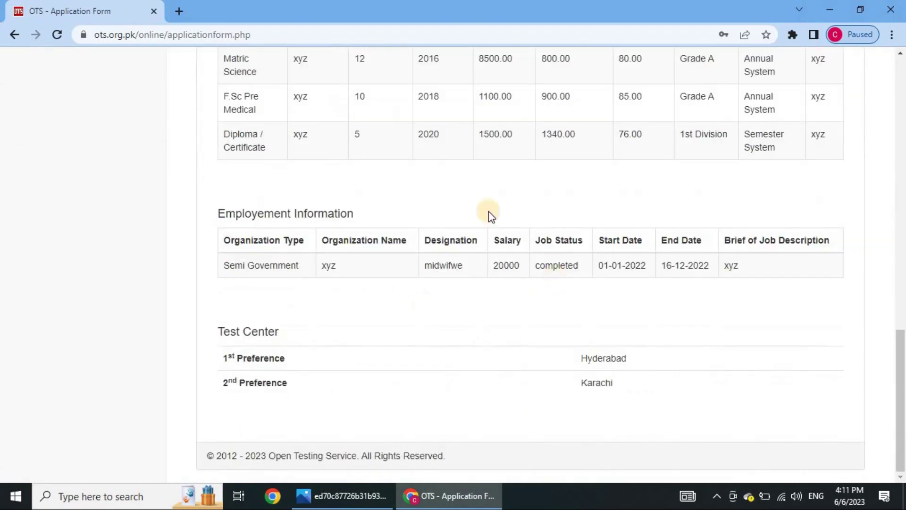
pyautogui.scroll(15, 633, 330)
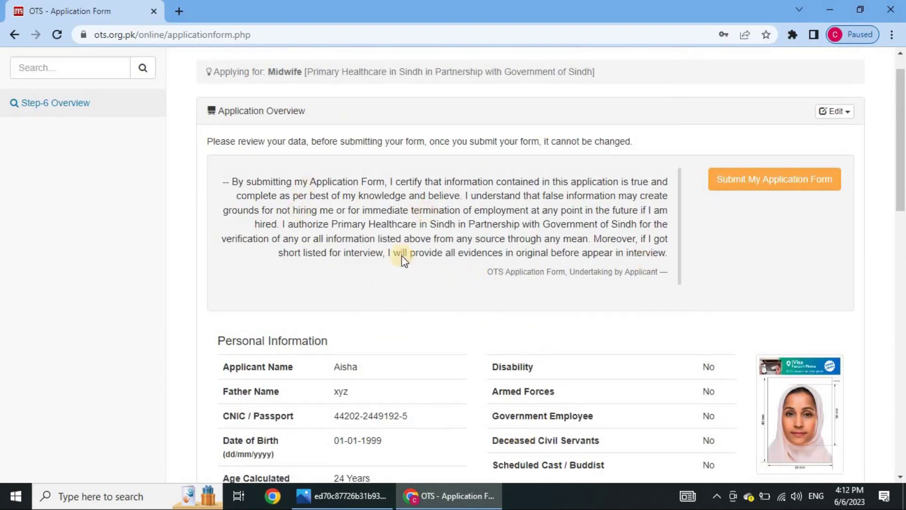
pyautogui.scroll(1, 401, 226)
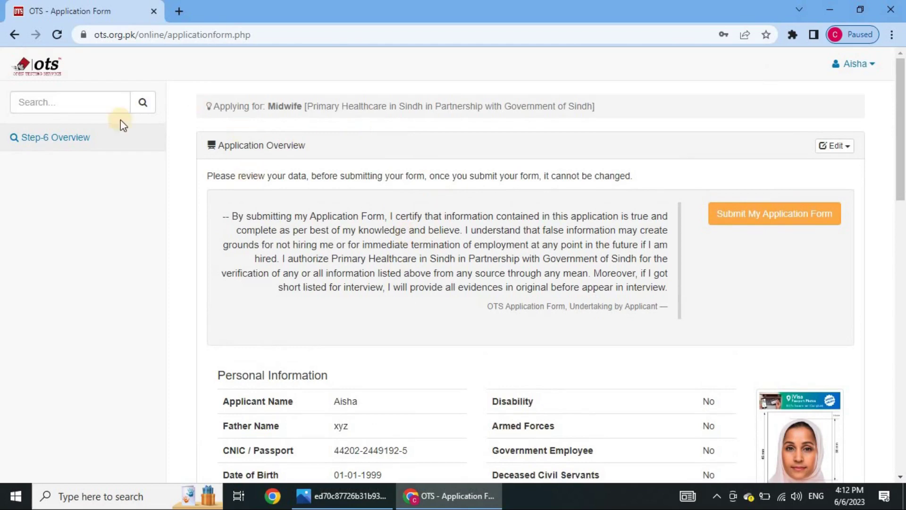
# Open the application's Personal Info for editing and look through all its fields down to the postal address.
pyautogui.click(841, 149)
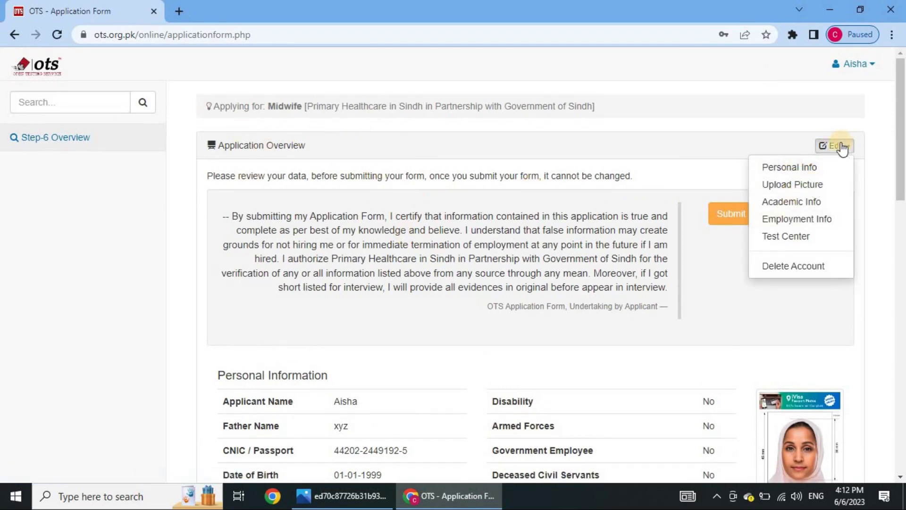
pyautogui.click(783, 168)
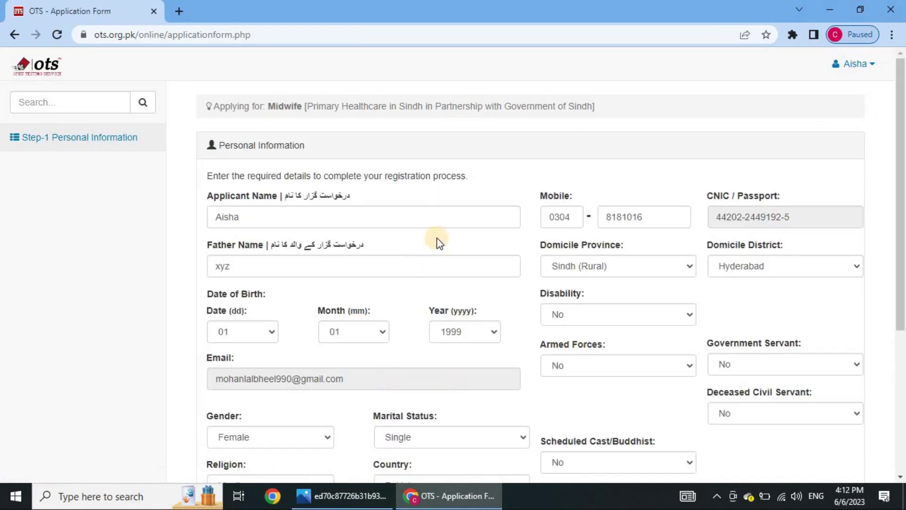
pyautogui.scroll(-5, 410, 313)
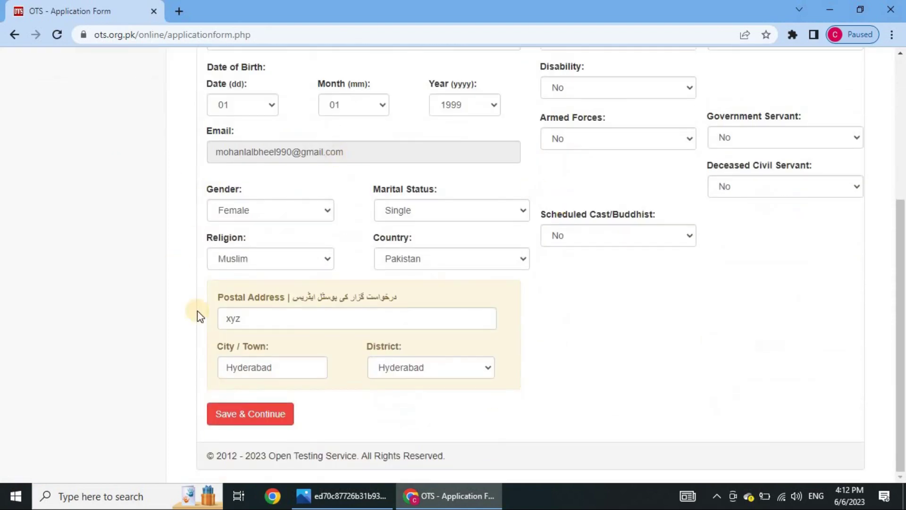
pyautogui.scroll(5, 313, 319)
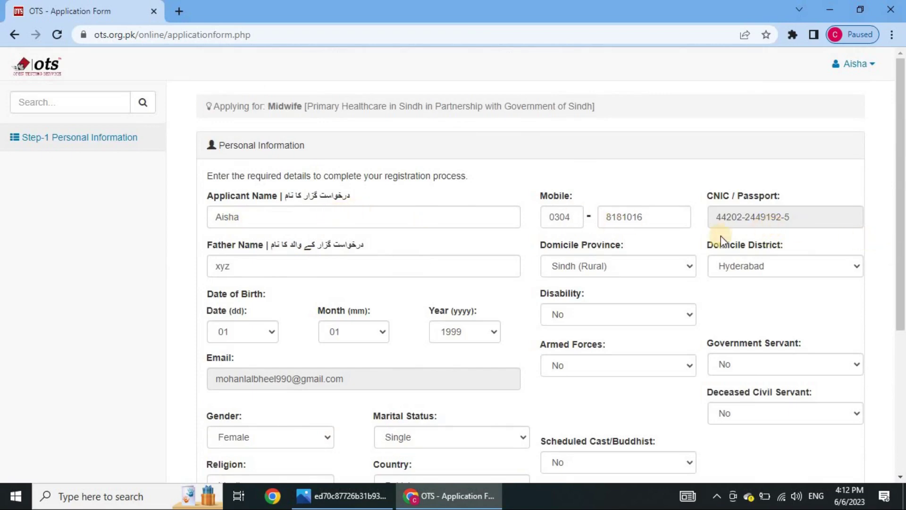
pyautogui.scroll(-2, 642, 247)
pyautogui.scroll(-1, 641, 247)
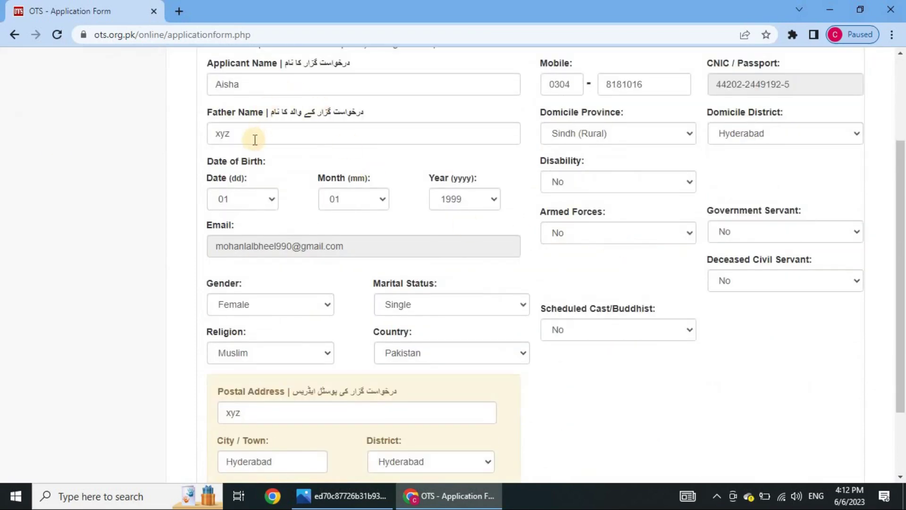
# Review the Domicile Province, Domicile District and Disability choices, keeping Sindh (Rural), Hyderabad and No selected.
pyautogui.click(615, 140)
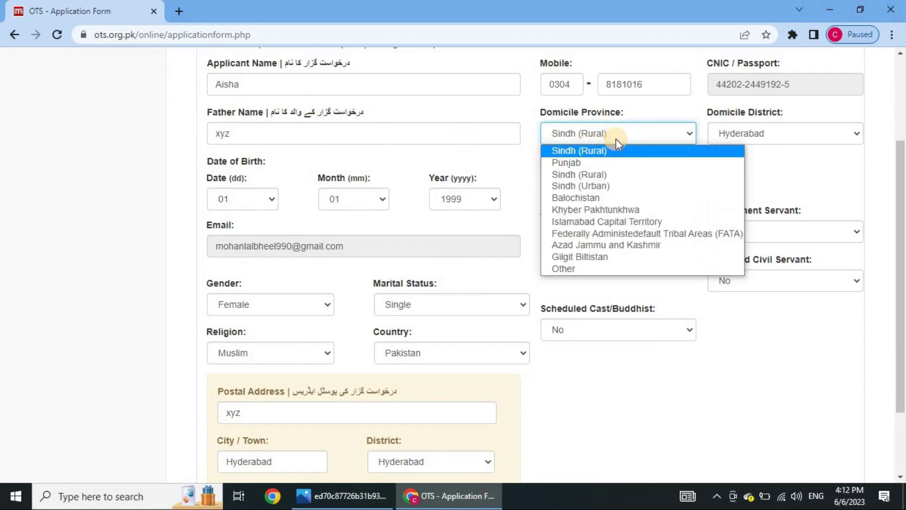
pyautogui.click(659, 134)
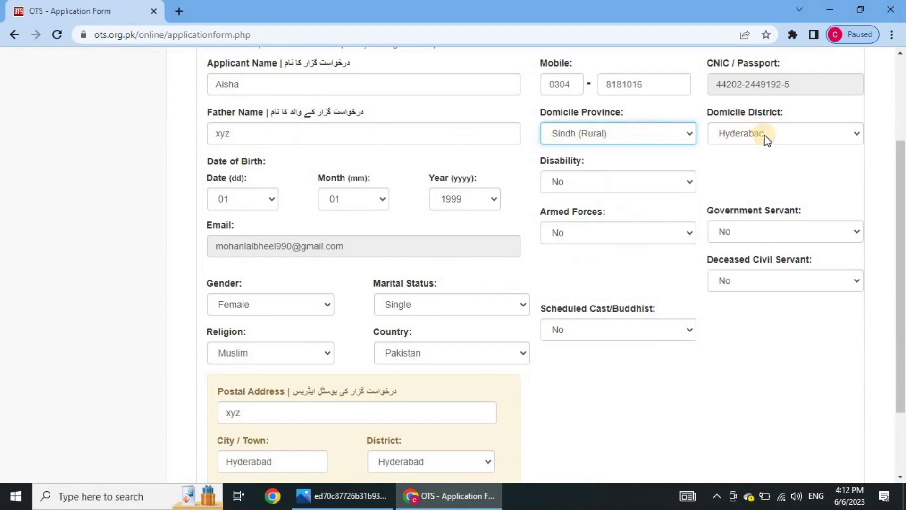
pyautogui.click(765, 137)
pyautogui.click(738, 148)
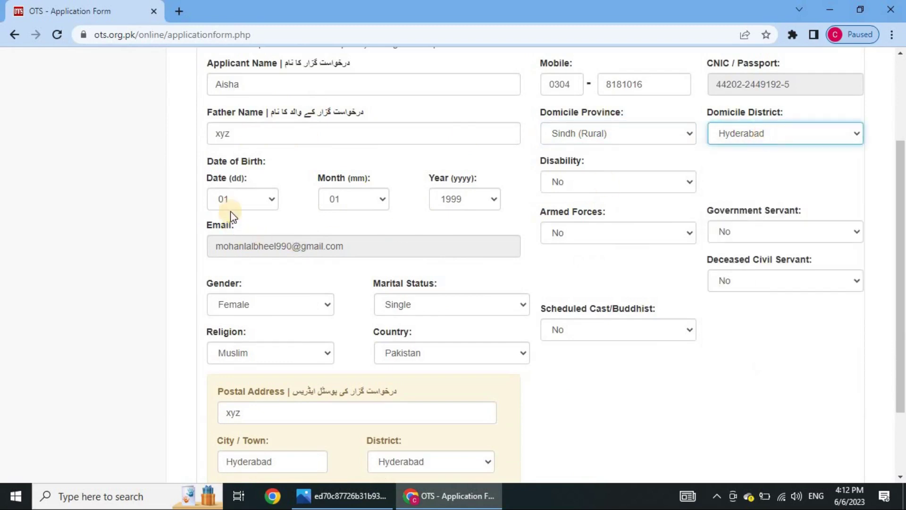
pyautogui.click(633, 191)
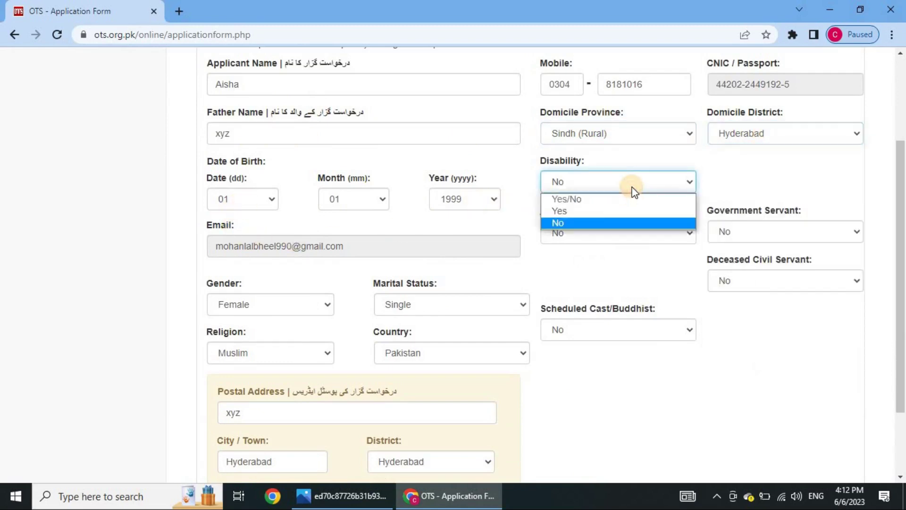
pyautogui.click(562, 223)
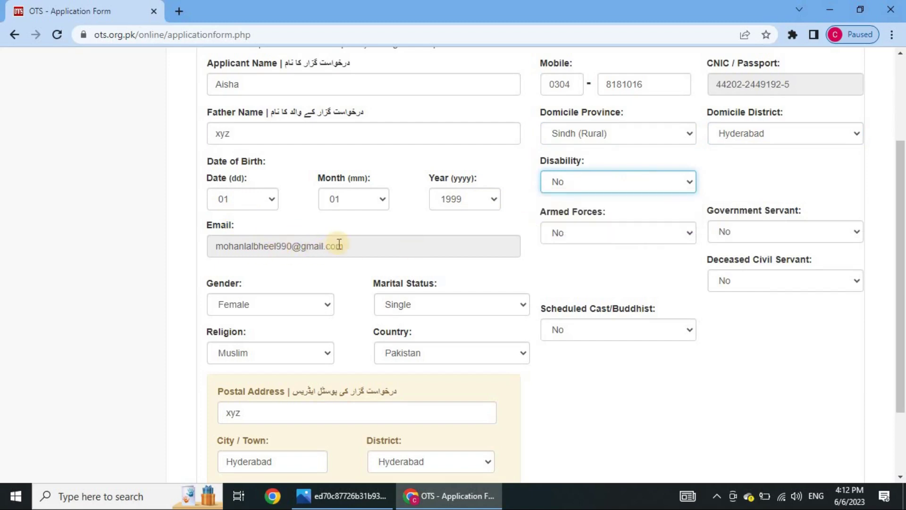
# Check the Armed Forces, Government Servant and Deceased Civil Servant choices, keeping No for each.
pyautogui.scroll(-2, 567, 203)
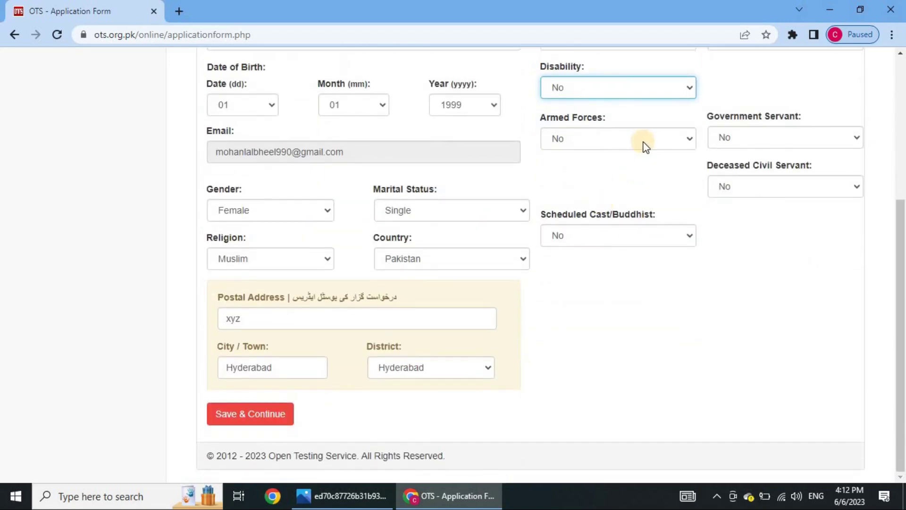
pyautogui.click(645, 146)
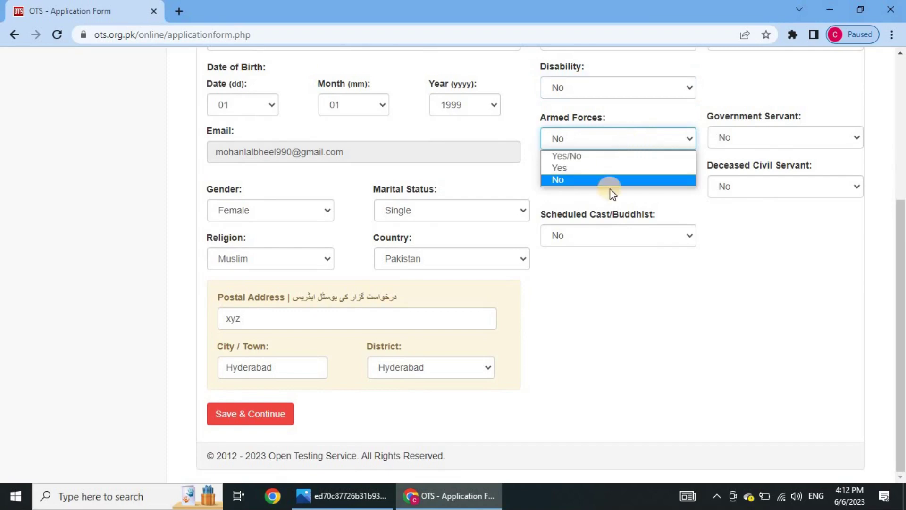
pyautogui.click(823, 138)
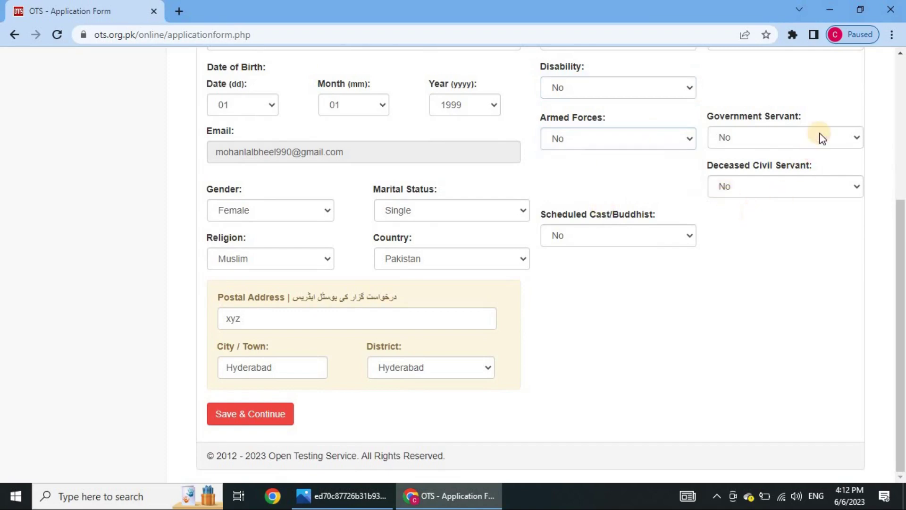
pyautogui.click(822, 137)
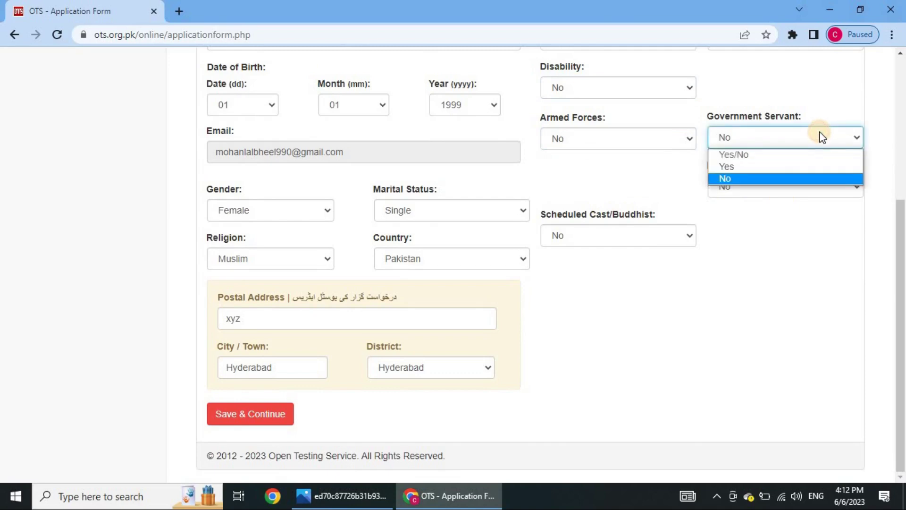
pyautogui.click(791, 253)
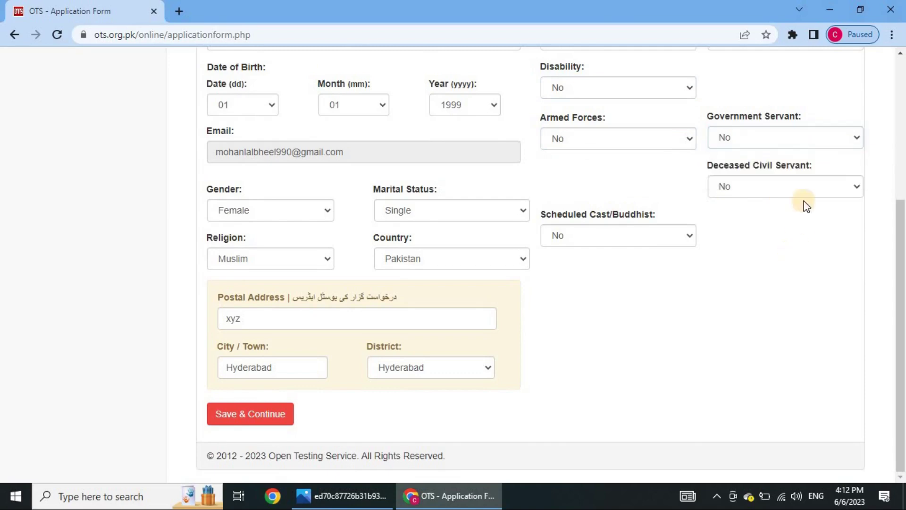
pyautogui.click(757, 191)
pyautogui.click(750, 240)
# Check the Marital Status, Scheduled Cast/Buddhist and Religion choices, keeping Single, No and Muslim selected.
pyautogui.click(437, 214)
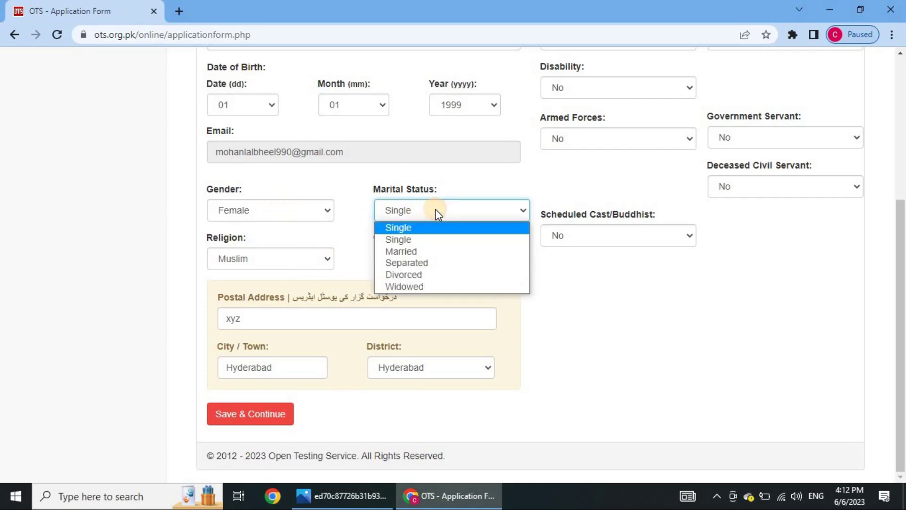
pyautogui.click(436, 211)
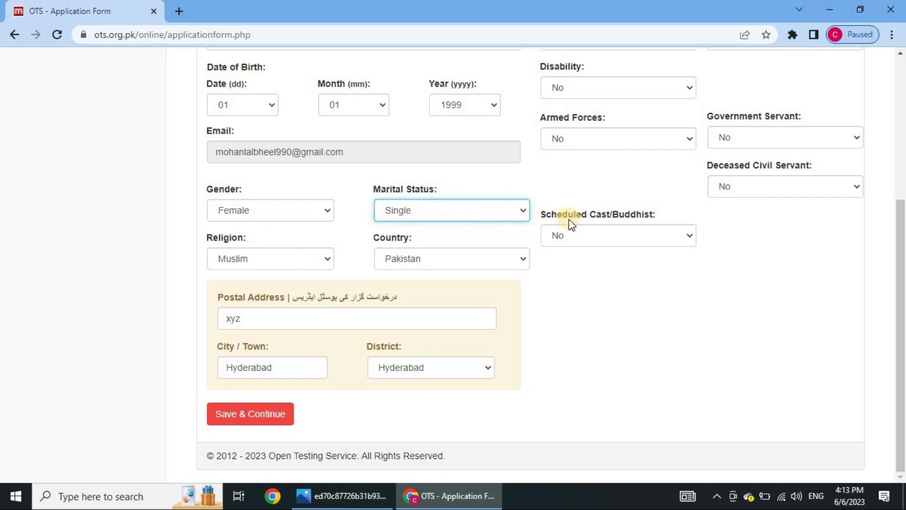
pyautogui.click(651, 239)
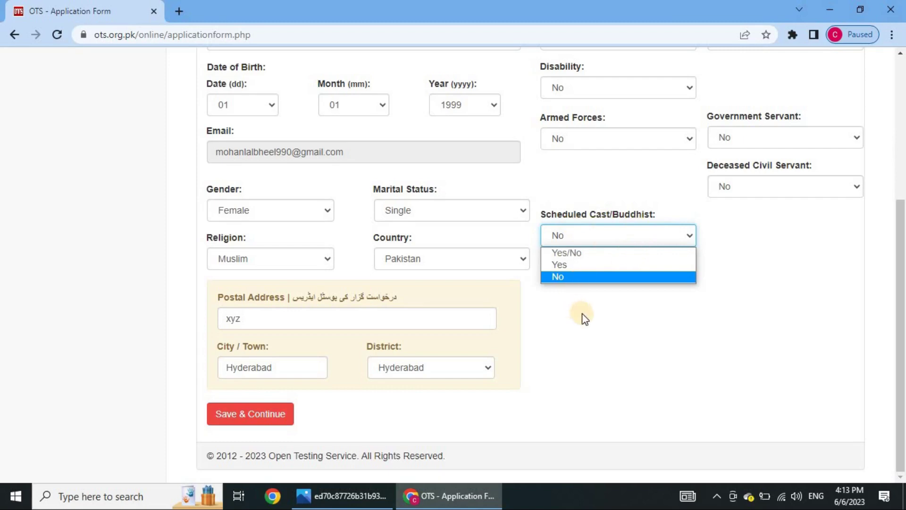
pyautogui.click(475, 312)
pyautogui.click(304, 263)
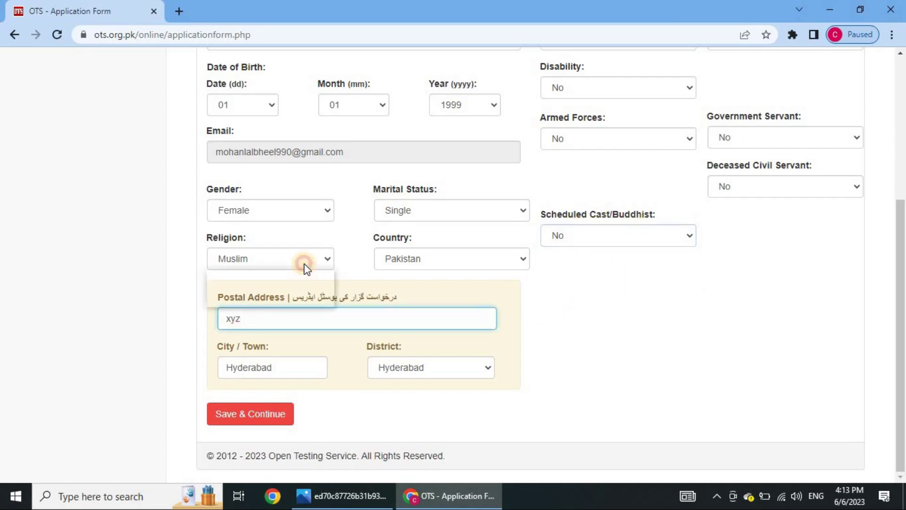
pyautogui.click(265, 279)
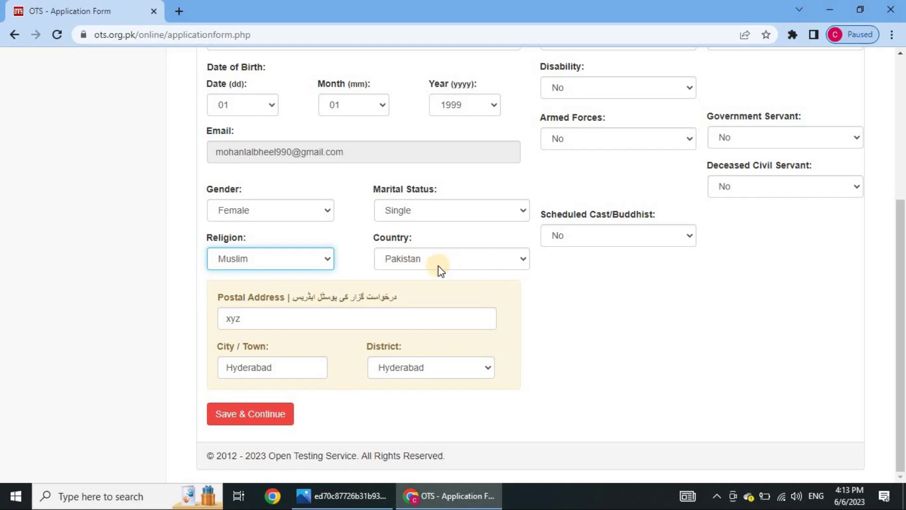
# Go through the Postal Address, City / Town and District fields, keeping their entries, and save the personal information.
pyautogui.click(300, 318)
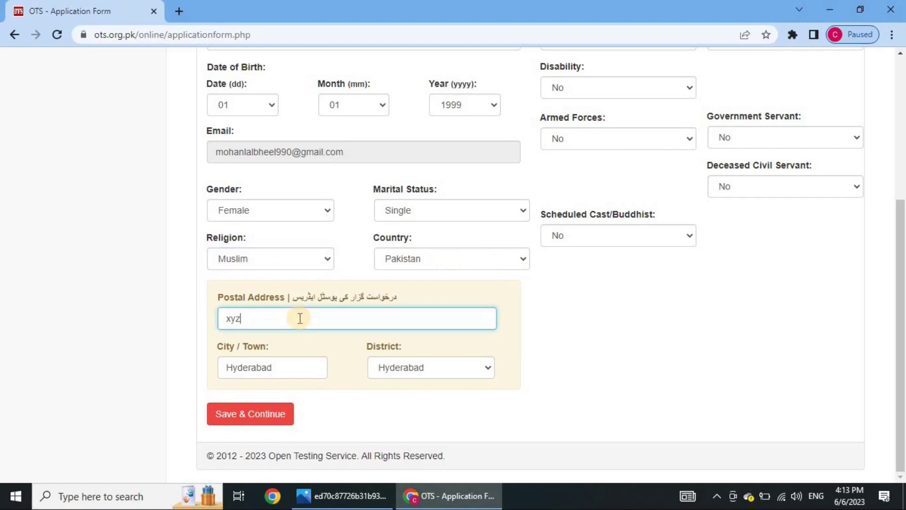
pyautogui.click(295, 367)
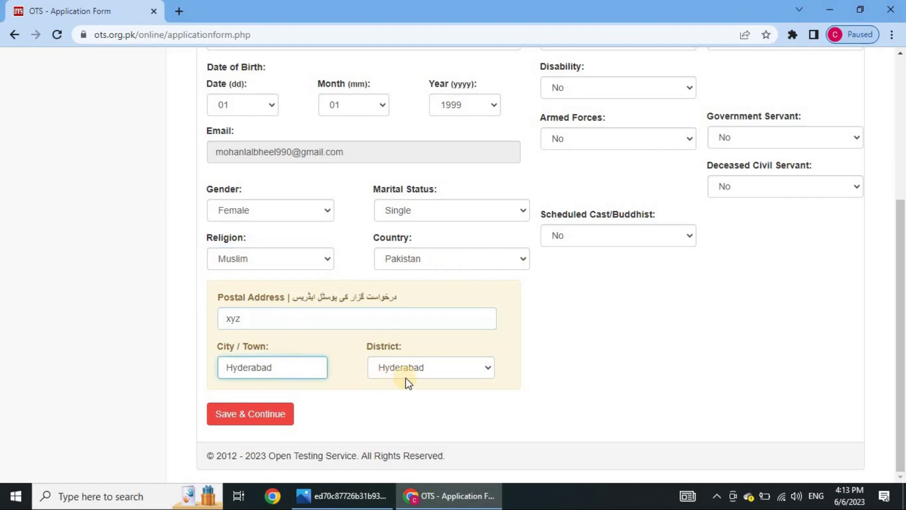
pyautogui.click(406, 375)
pyautogui.click(407, 375)
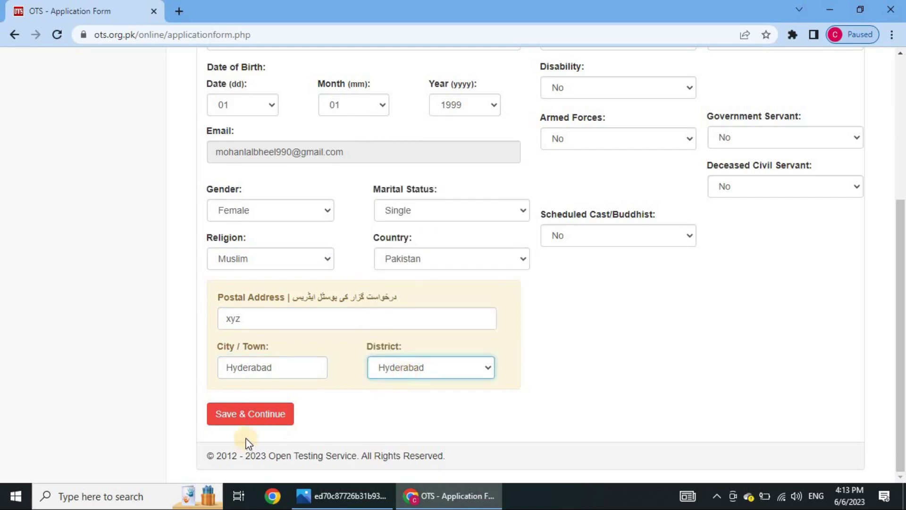
pyautogui.click(253, 418)
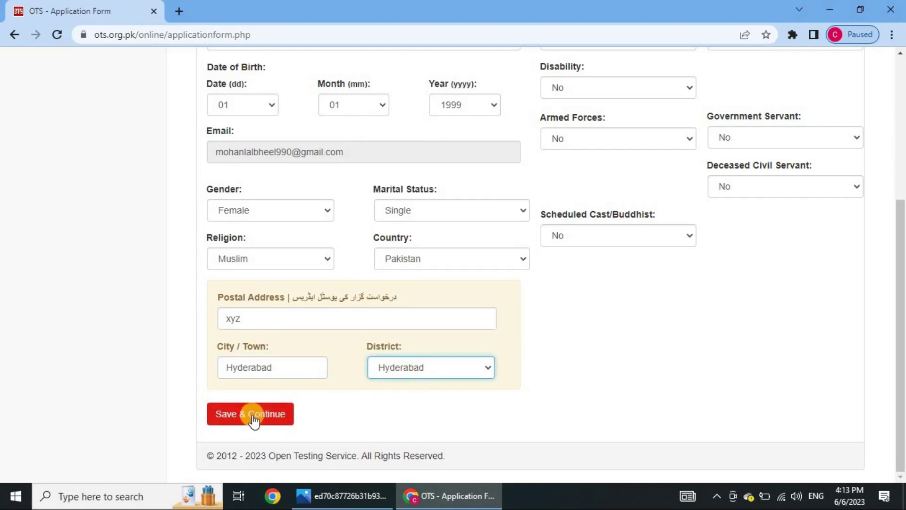
pyautogui.click(254, 417)
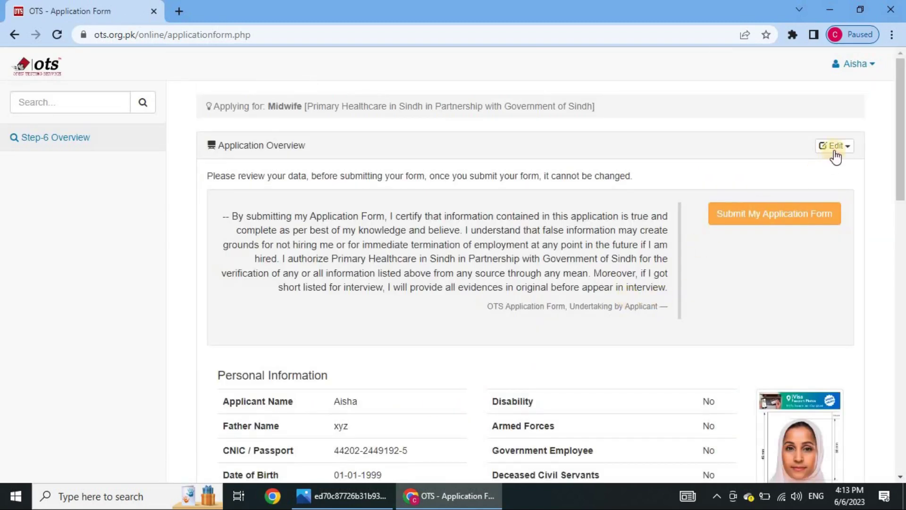
# Open the application's Upload Picture section and read the photo criteria, dimension diagram and technical requirements.
pyautogui.click(836, 146)
pyautogui.click(783, 189)
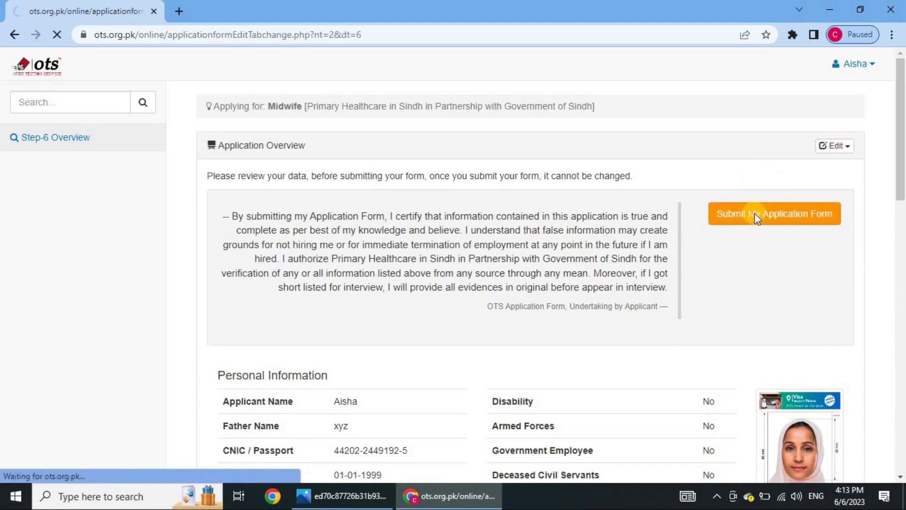
pyautogui.scroll(-2, 329, 255)
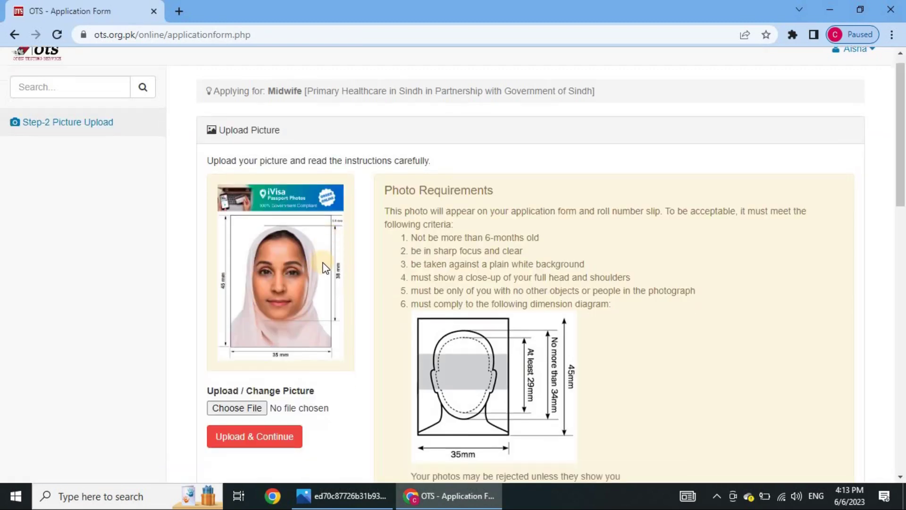
pyautogui.scroll(-1, 326, 264)
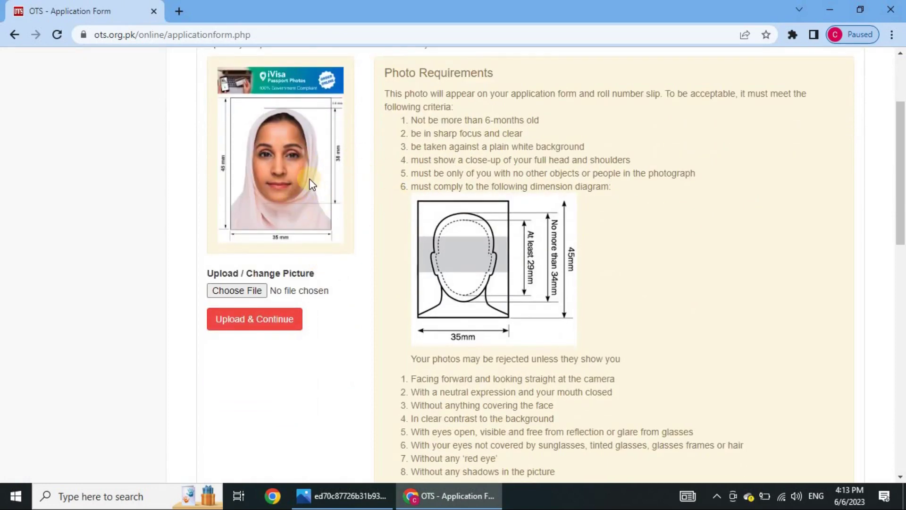
pyautogui.scroll(-1, 424, 245)
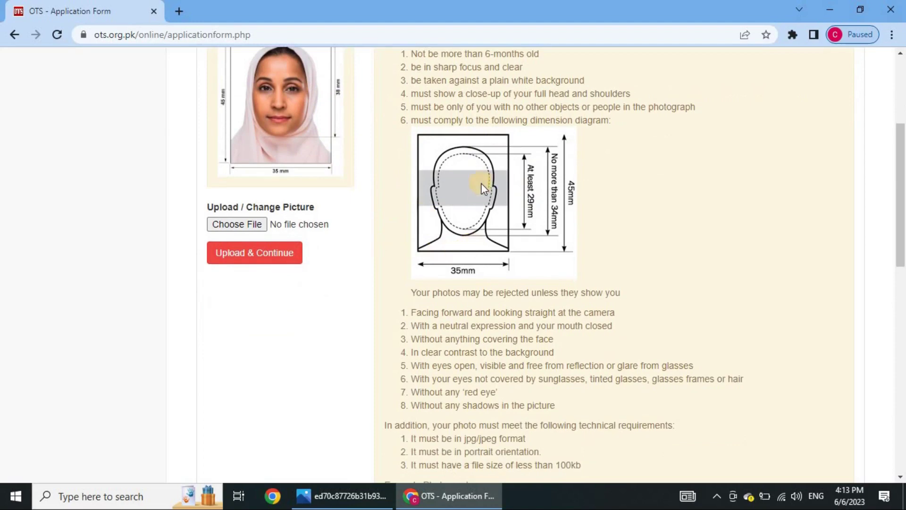
pyautogui.scroll(1, 484, 188)
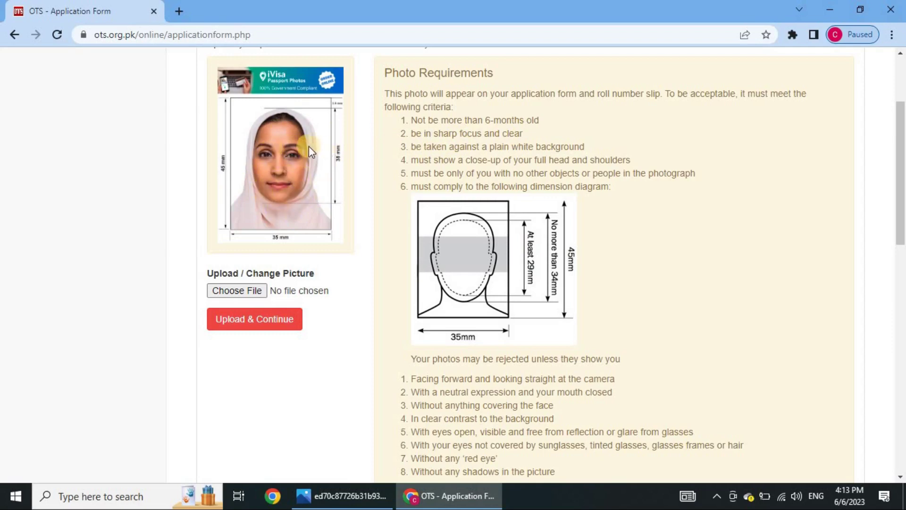
pyautogui.scroll(-4, 528, 212)
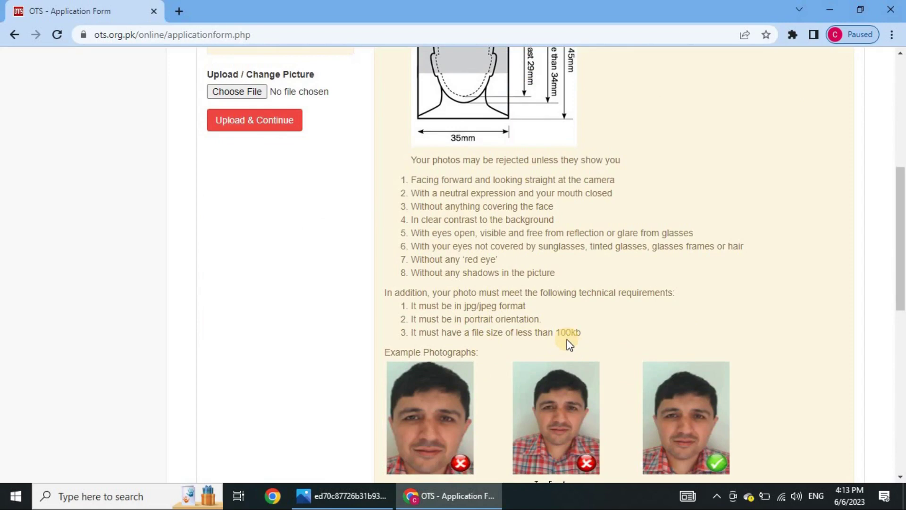
# Compare the accepted and rejected example photographs in the picture upload instructions.
pyautogui.scroll(-7, 567, 339)
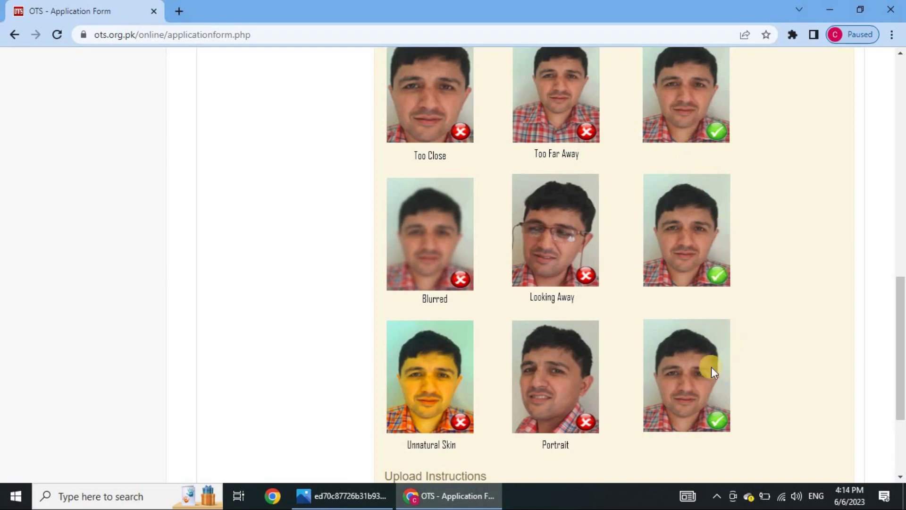
pyautogui.scroll(4, 701, 340)
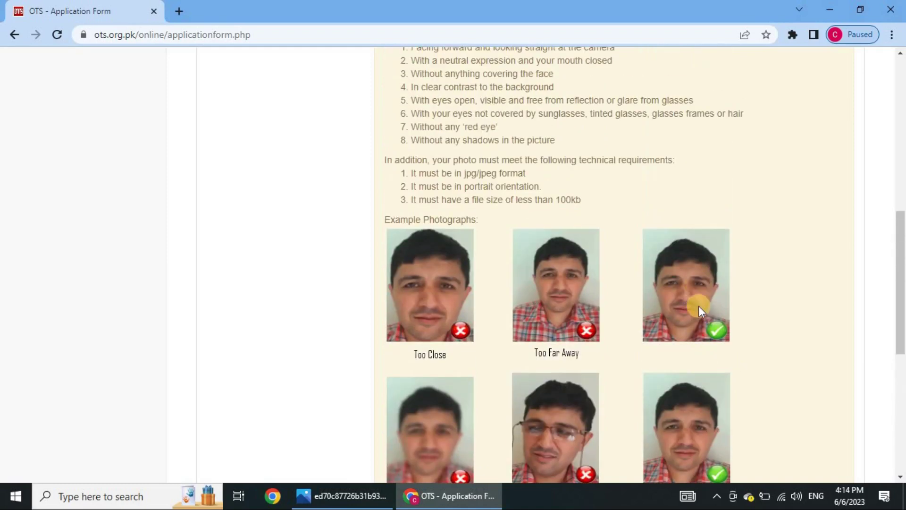
pyautogui.scroll(-3, 508, 248)
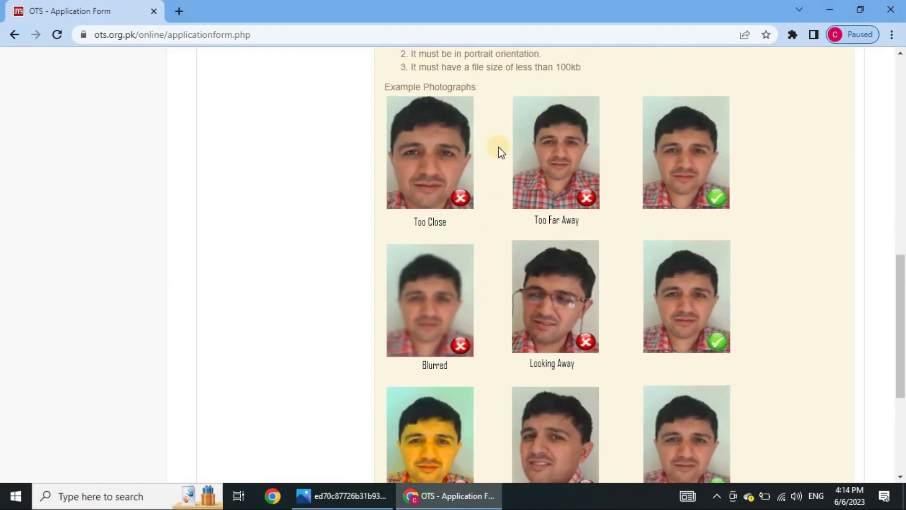
pyautogui.scroll(-5, 508, 326)
pyautogui.scroll(11, 502, 338)
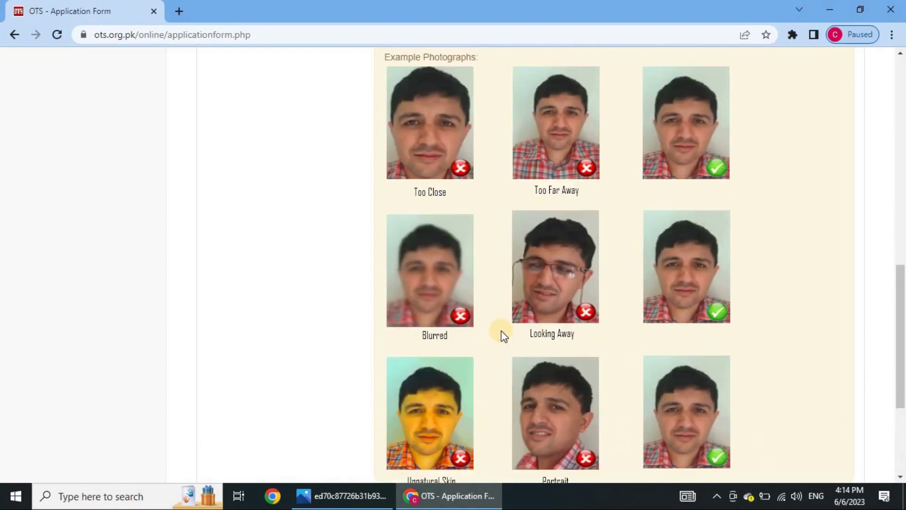
pyautogui.scroll(6, 472, 283)
pyautogui.scroll(-4, 330, 269)
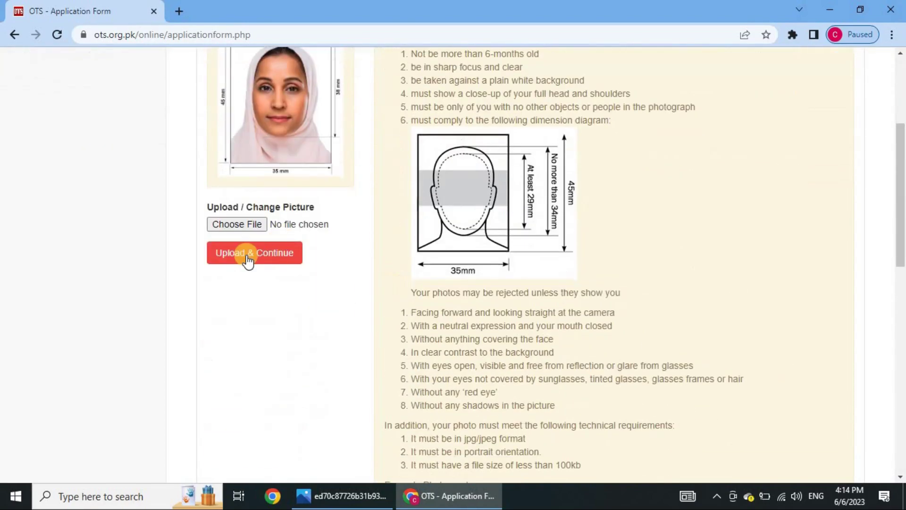
# Try to continue from the picture upload without choosing a file, and check the account options.
pyautogui.click(238, 257)
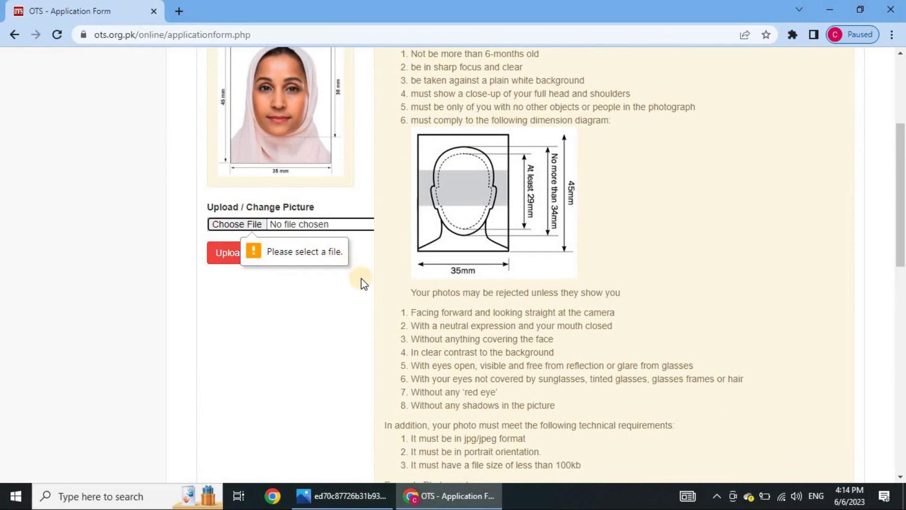
pyautogui.scroll(4, 424, 259)
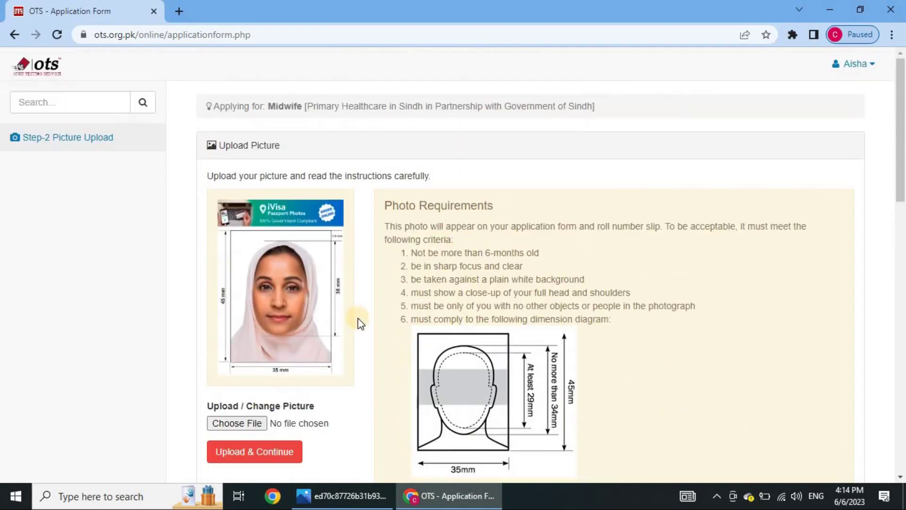
pyautogui.click(867, 66)
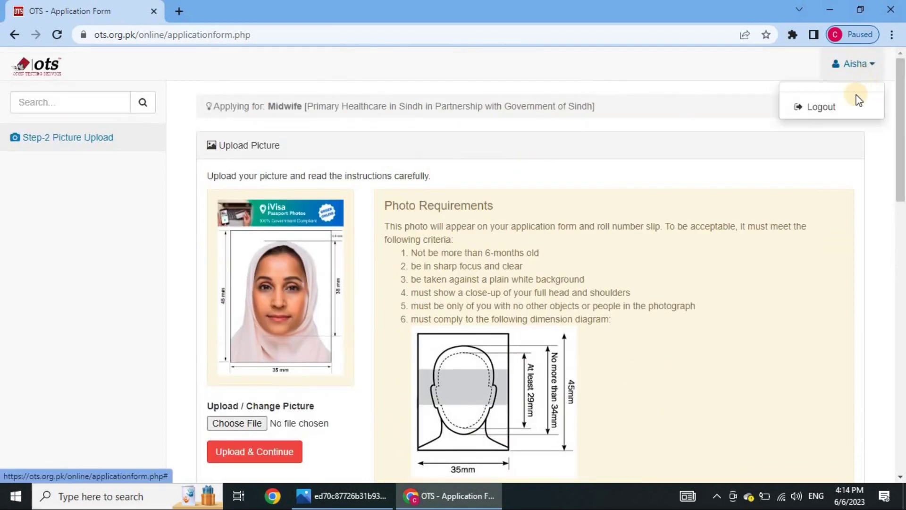
pyautogui.click(843, 163)
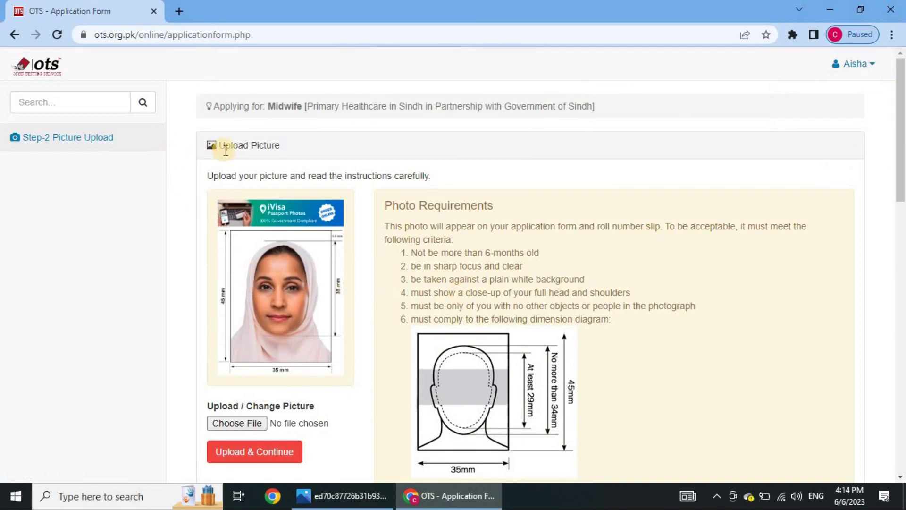
# Choose the picture file jordan-photo-size-requirements from the Desktop and upload it to the application.
pyautogui.scroll(-3, 283, 321)
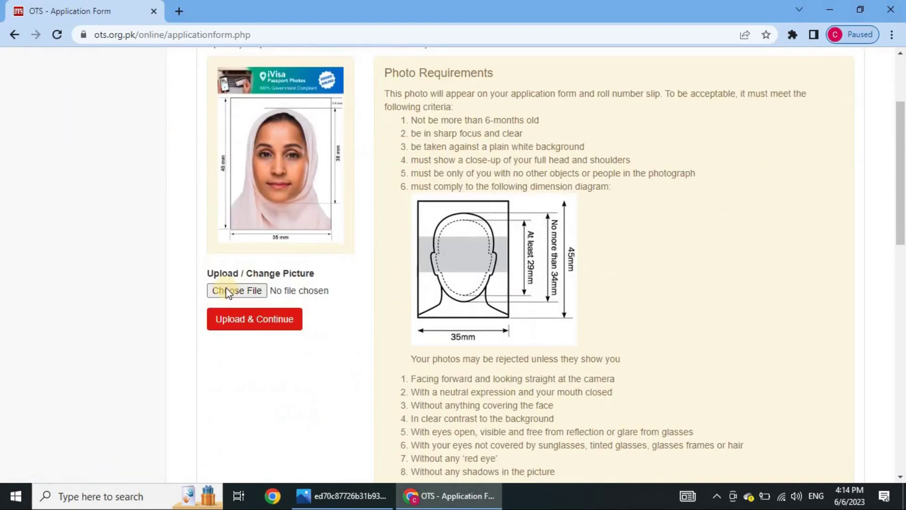
pyautogui.click(228, 290)
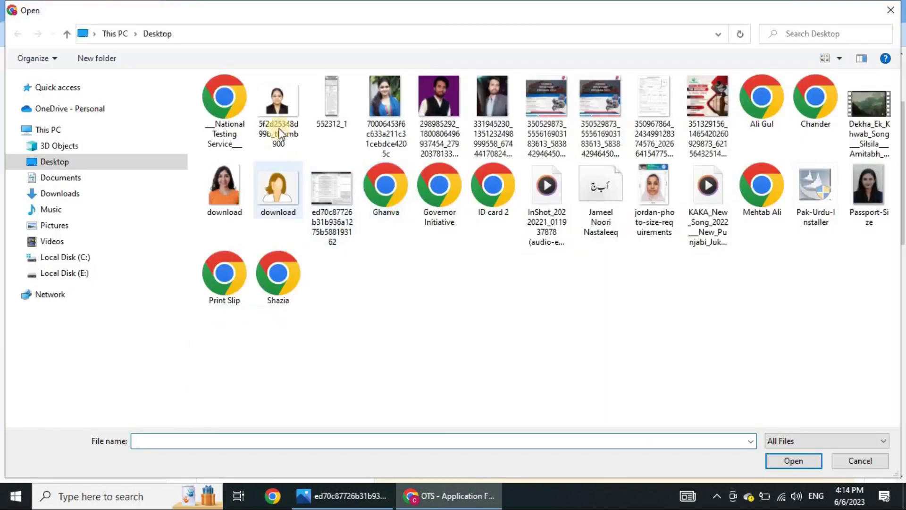
pyautogui.click(654, 192)
pyautogui.click(797, 457)
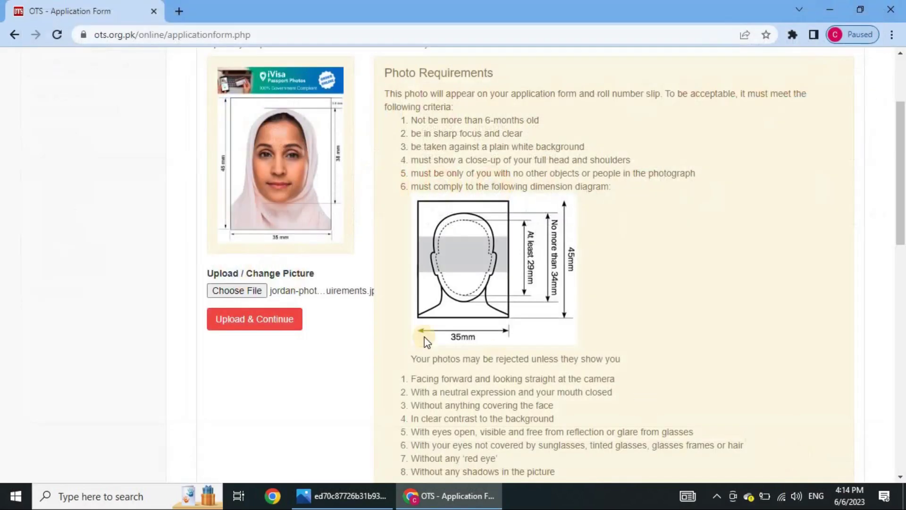
pyautogui.click(293, 319)
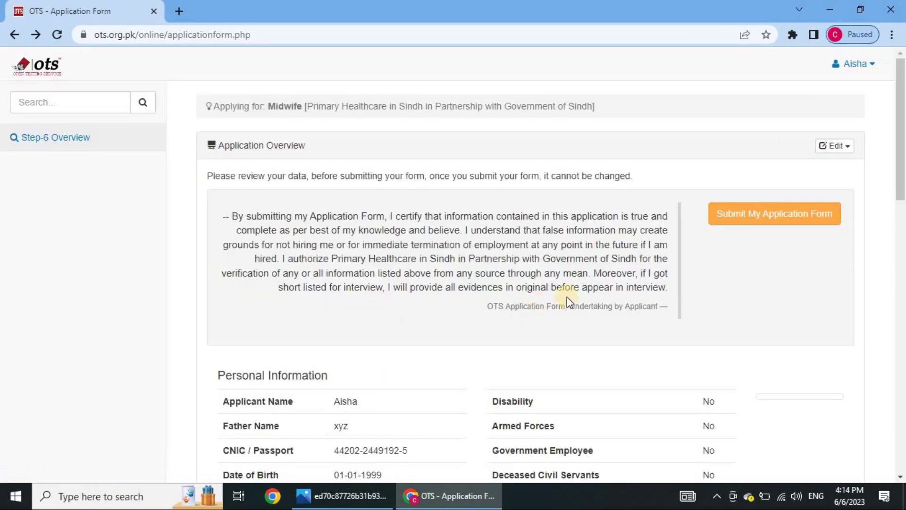
# Open the application's Academic Info for editing and look through the qualifications table and the fields for adding an entry.
pyautogui.scroll(-2, 896, 116)
pyautogui.click(852, 82)
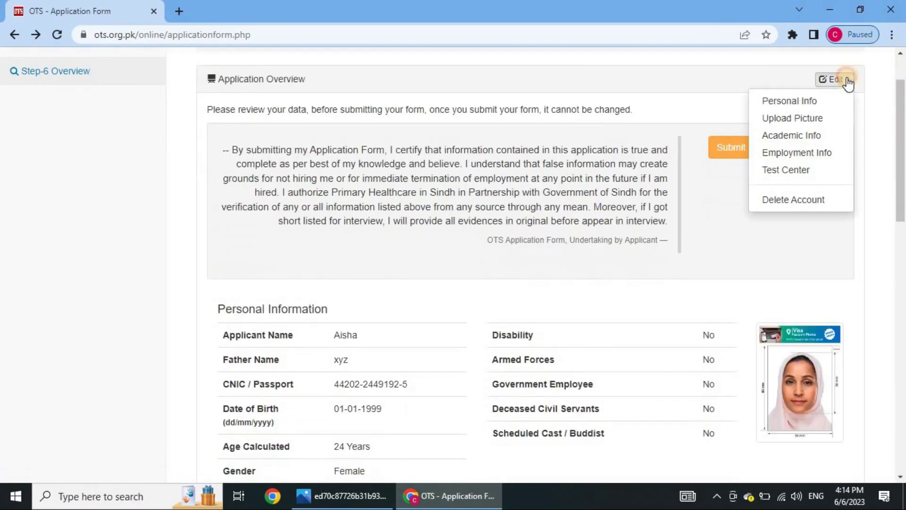
pyautogui.click(801, 136)
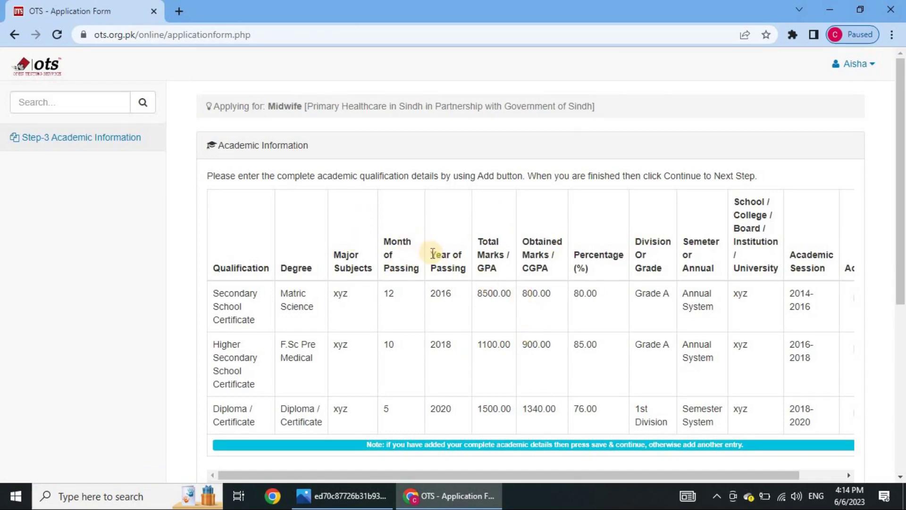
pyautogui.scroll(-6, 434, 253)
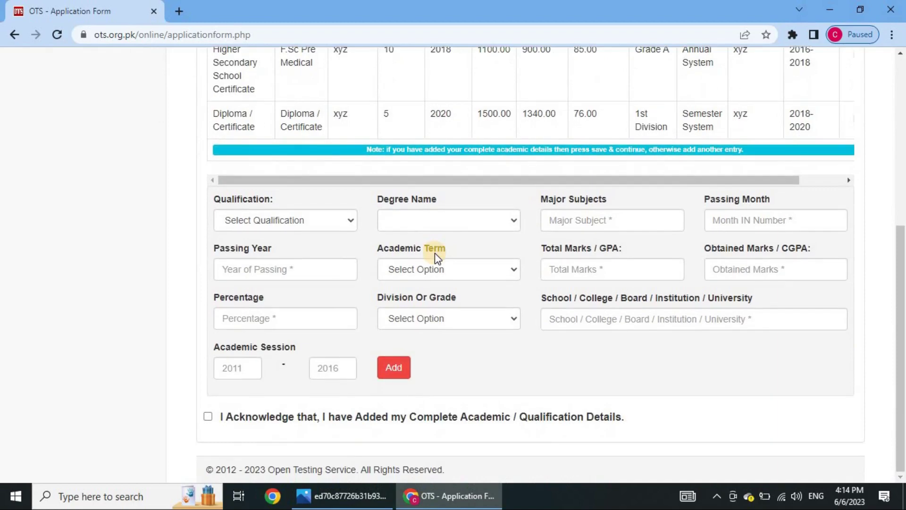
pyautogui.scroll(6, 435, 253)
pyautogui.scroll(-2, 435, 252)
pyautogui.scroll(-3, 436, 253)
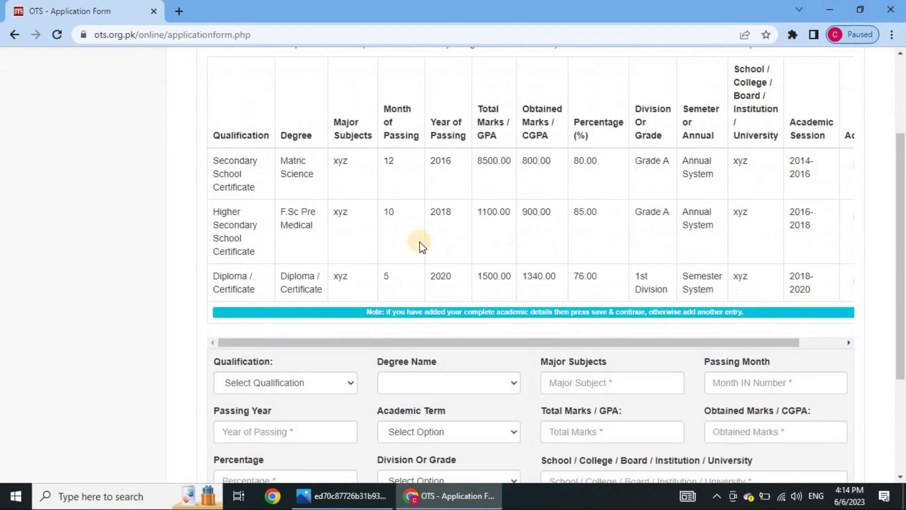
pyautogui.scroll(1, 417, 246)
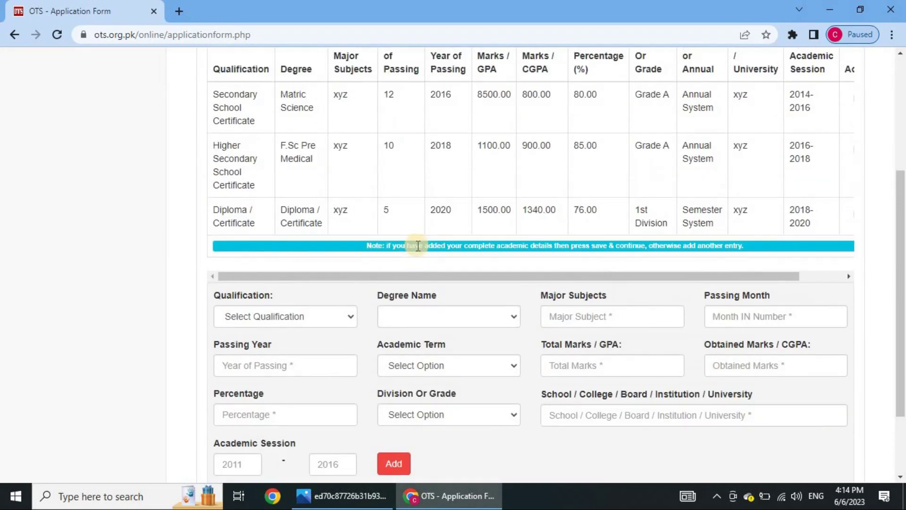
pyautogui.scroll(5, 417, 248)
pyautogui.scroll(-7, 416, 253)
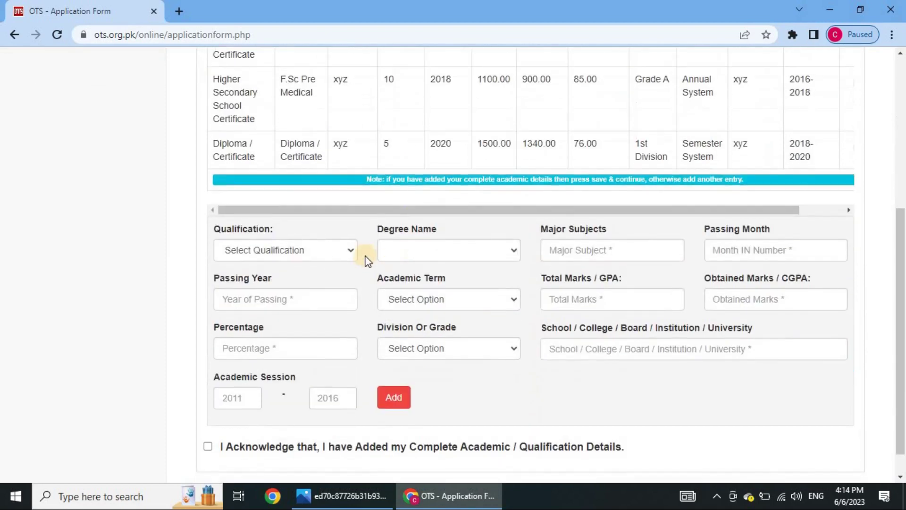
# Compare the recorded qualifications with the new entry's passing year, academic term, total marks, obtained marks and percentage fields.
pyautogui.scroll(3, 325, 254)
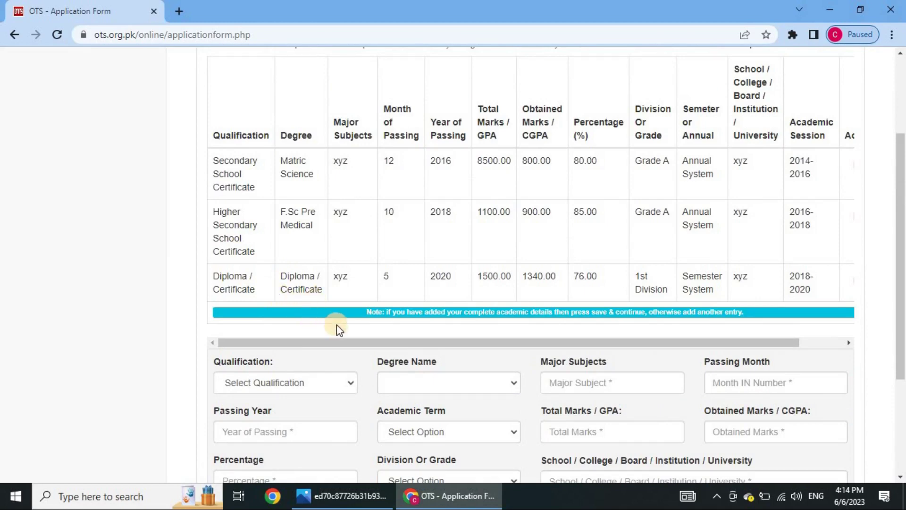
pyautogui.scroll(-2, 334, 325)
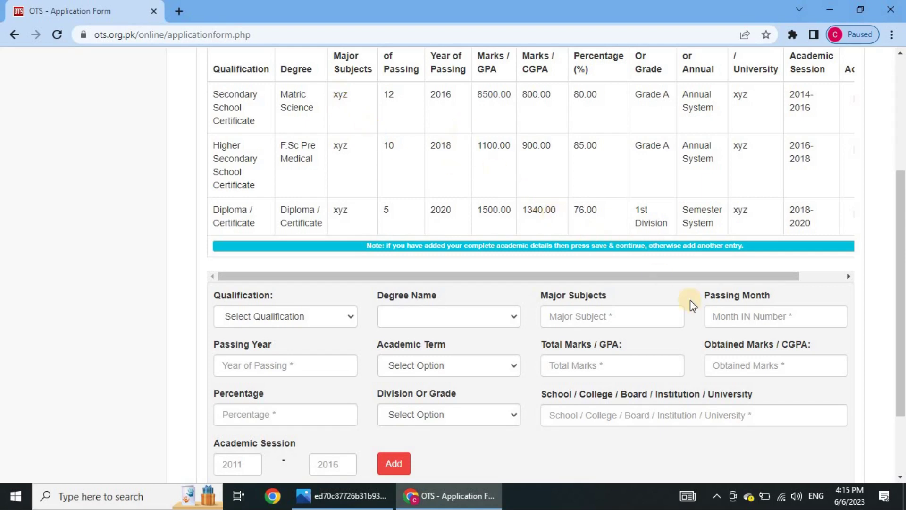
pyautogui.click(282, 371)
pyautogui.click(410, 363)
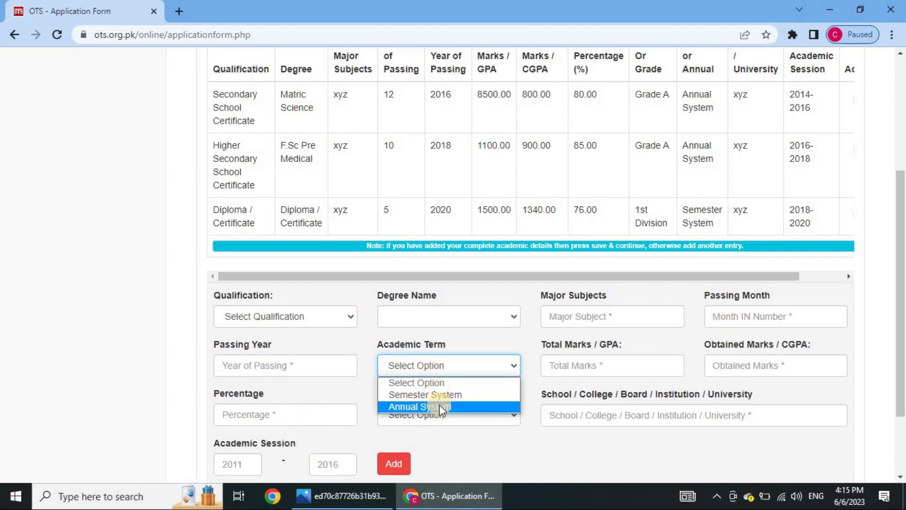
pyautogui.click(616, 366)
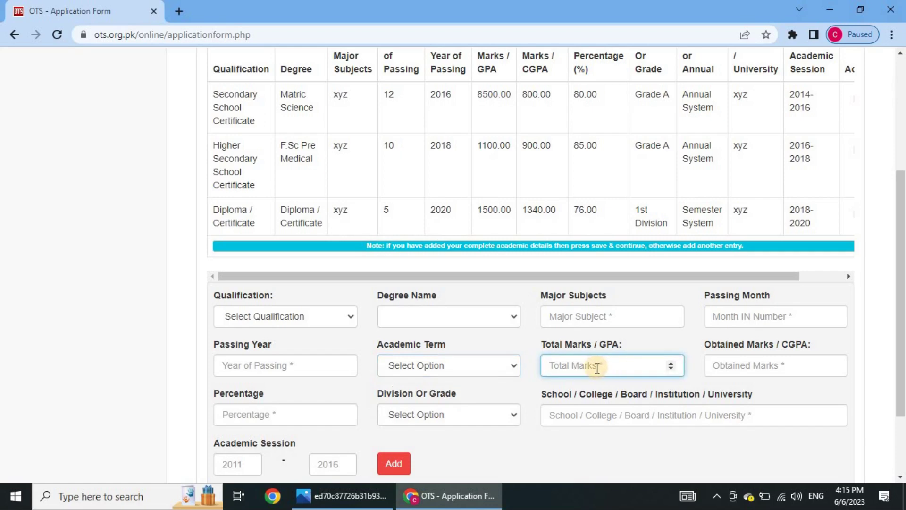
pyautogui.click(756, 366)
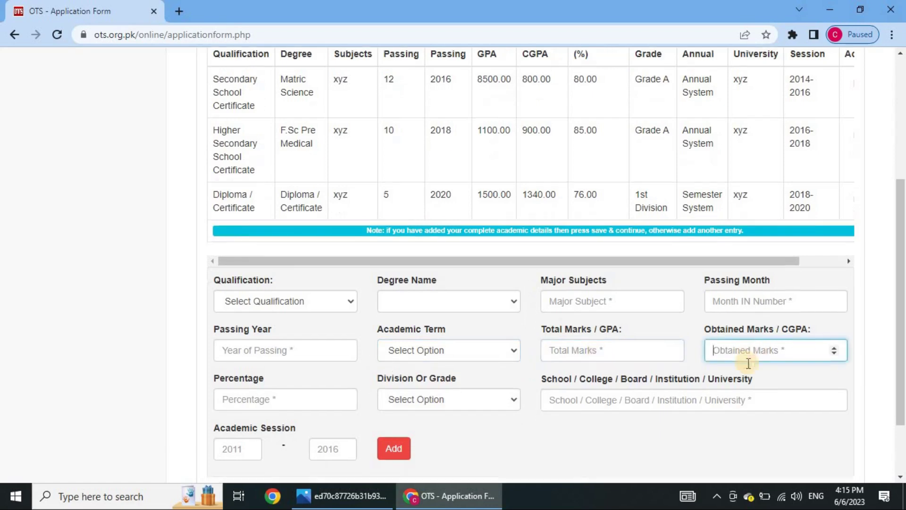
pyautogui.scroll(-2, 736, 347)
pyautogui.click(283, 322)
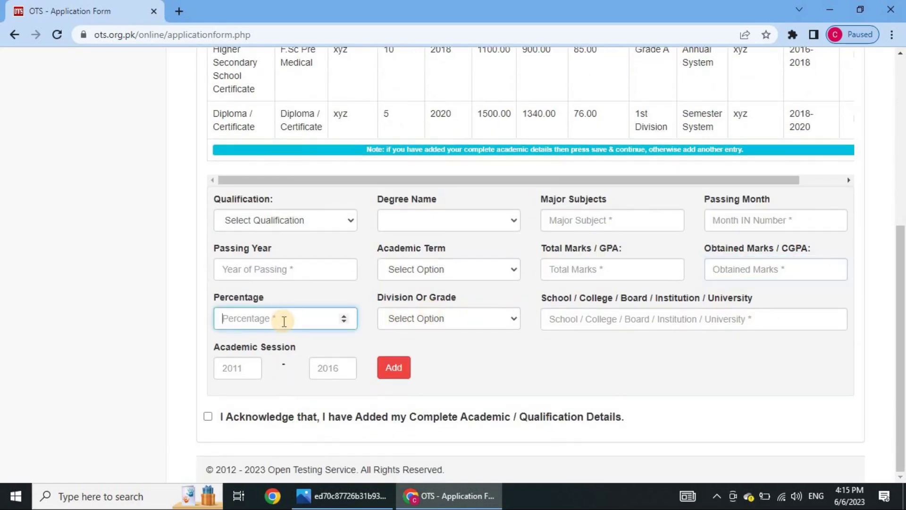
# Set Division Or Grade to Grade for the new academic entry and check the grade choices and the recorded academic sessions.
pyautogui.click(479, 323)
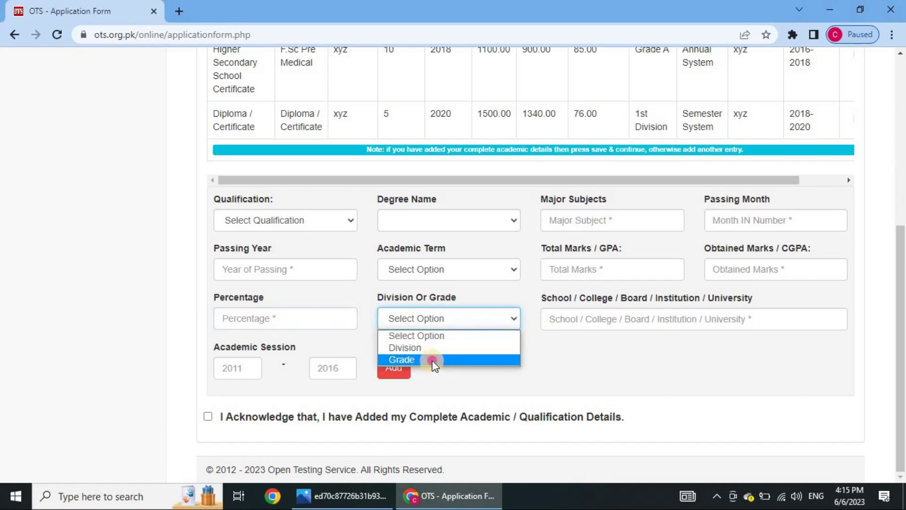
pyautogui.click(433, 361)
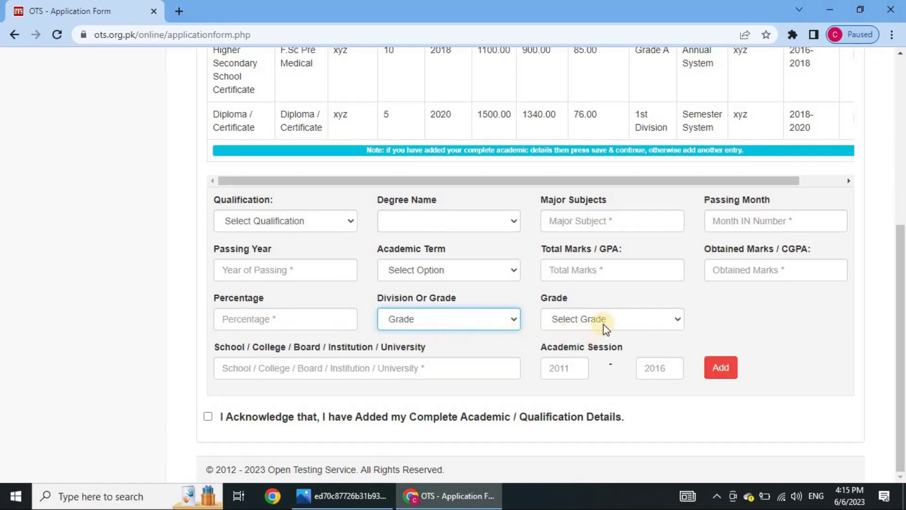
pyautogui.click(603, 323)
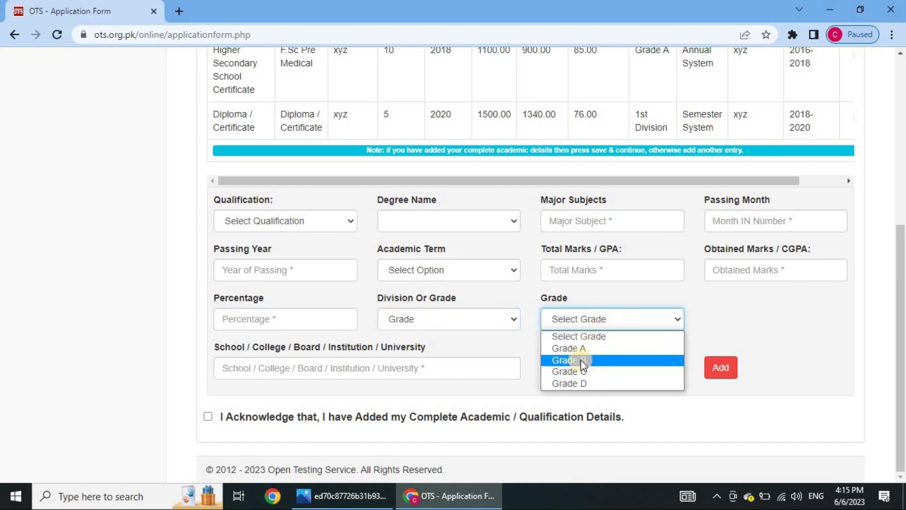
pyautogui.click(519, 355)
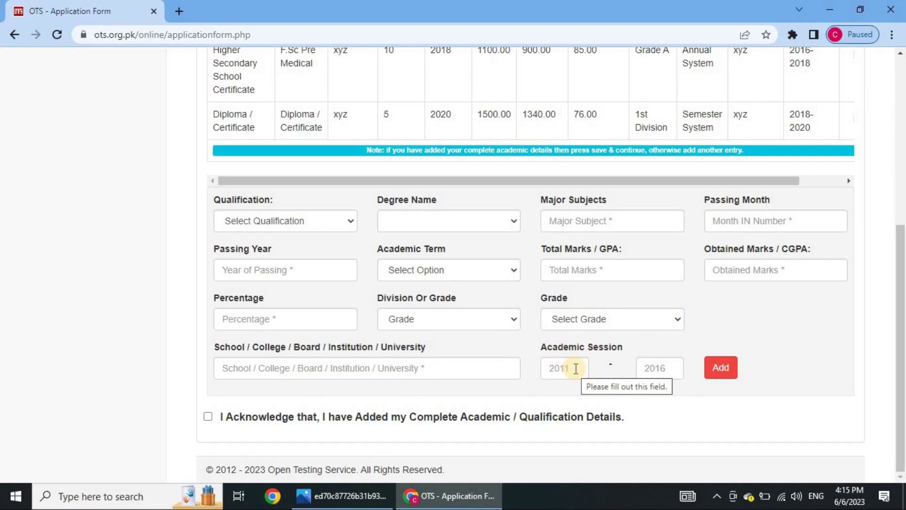
pyautogui.scroll(4, 613, 368)
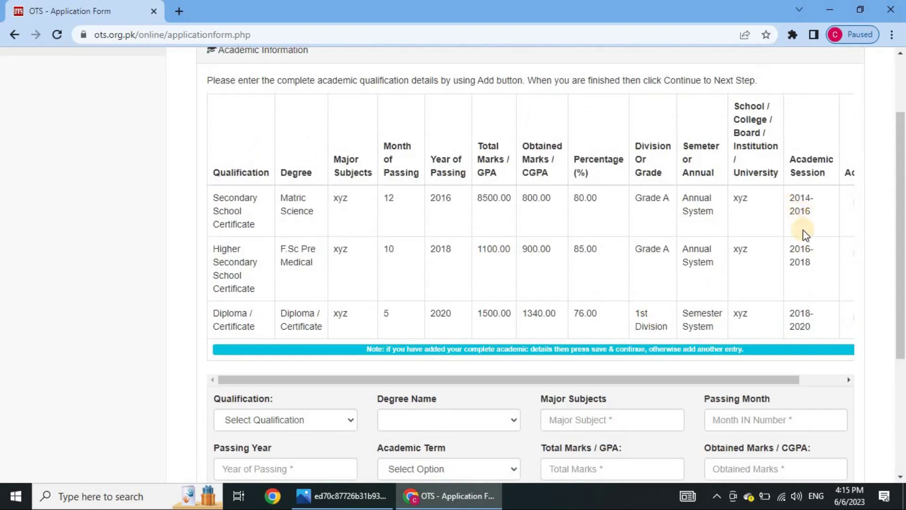
pyautogui.scroll(-4, 689, 288)
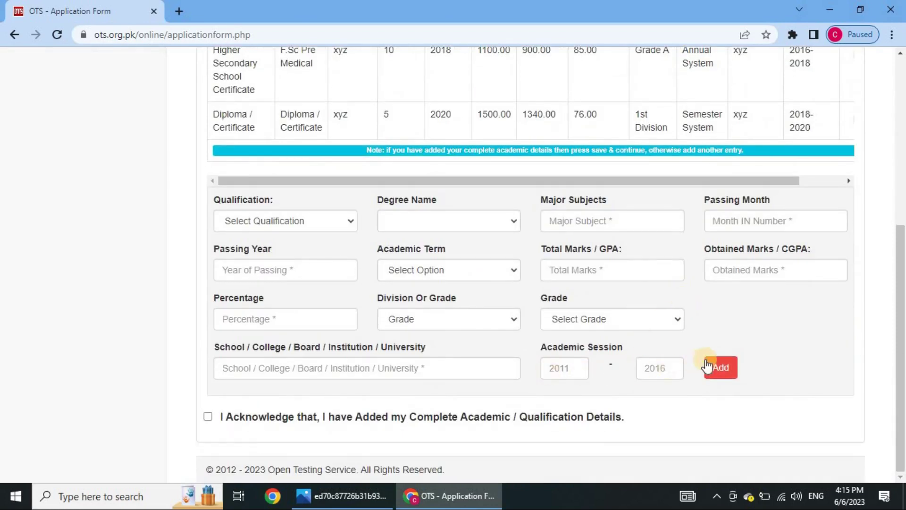
# Choose Higher Secondary School Certificate as the new entry's qualification and F.Sc Pre Medical as its degree name.
pyautogui.click(328, 222)
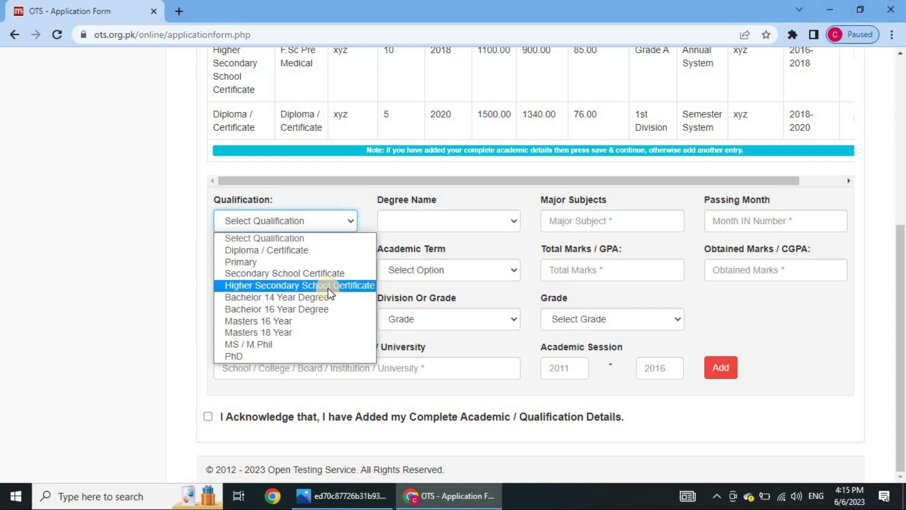
pyautogui.click(453, 222)
pyautogui.click(308, 222)
pyautogui.click(293, 283)
pyautogui.click(452, 220)
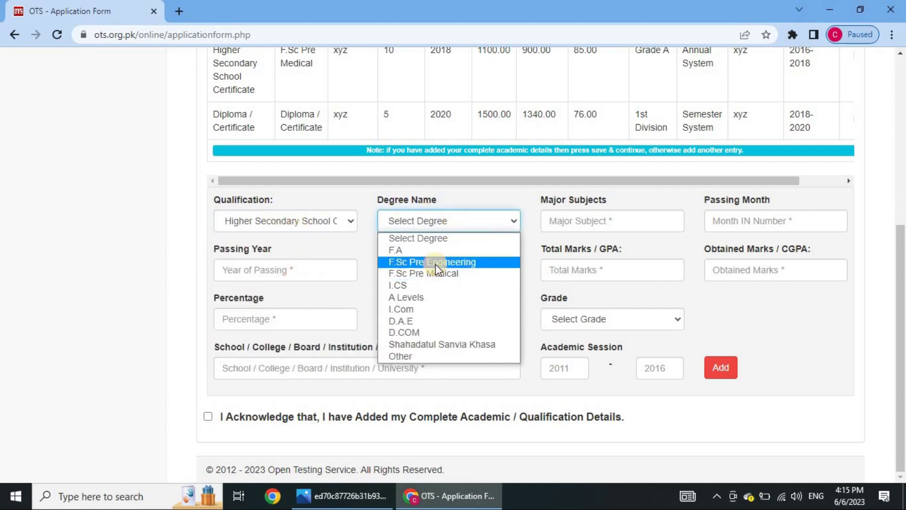
pyautogui.click(437, 273)
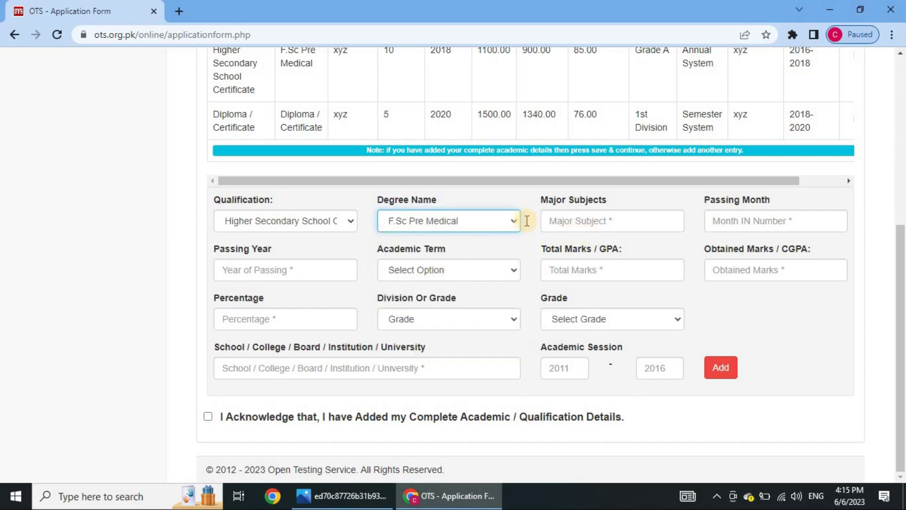
pyautogui.scroll(4, 381, 222)
pyautogui.scroll(-4, 351, 243)
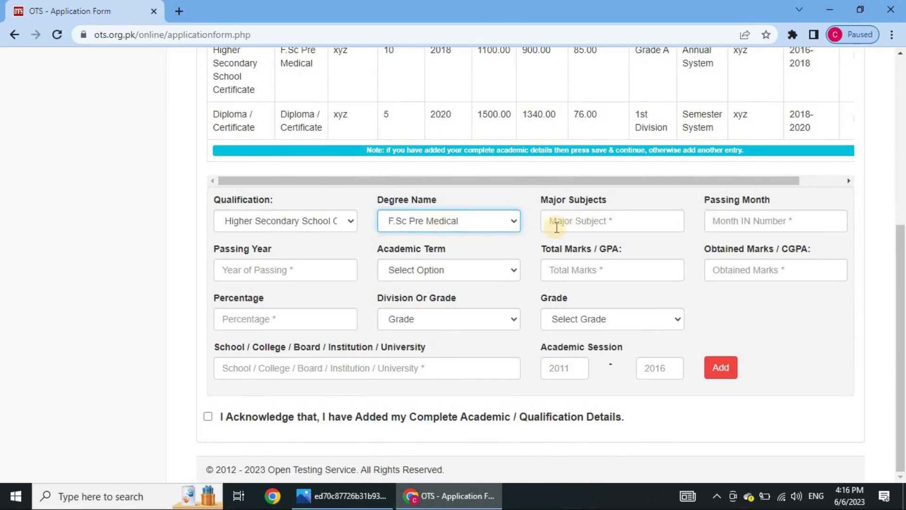
# Check the Major Subjects and Passing Year fields and set the academic term to Annual System, keeping Grade as the result type.
pyautogui.click(584, 218)
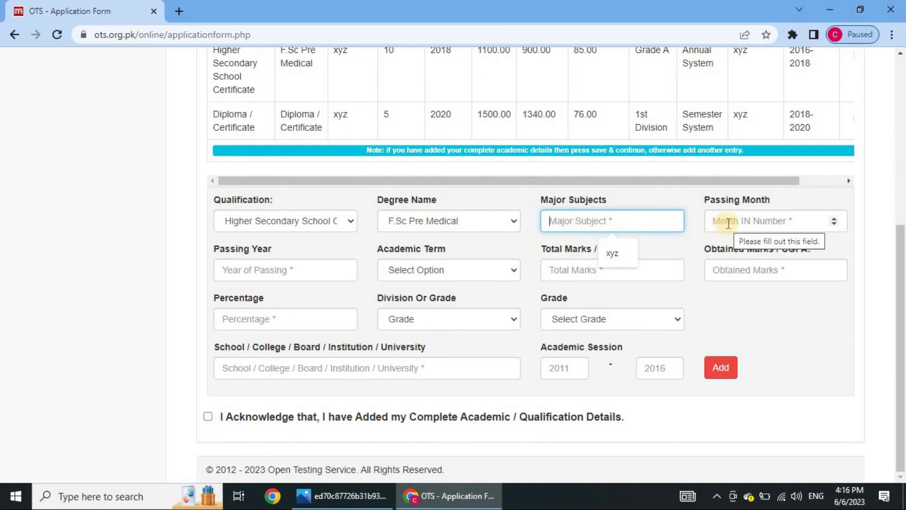
pyautogui.click(243, 270)
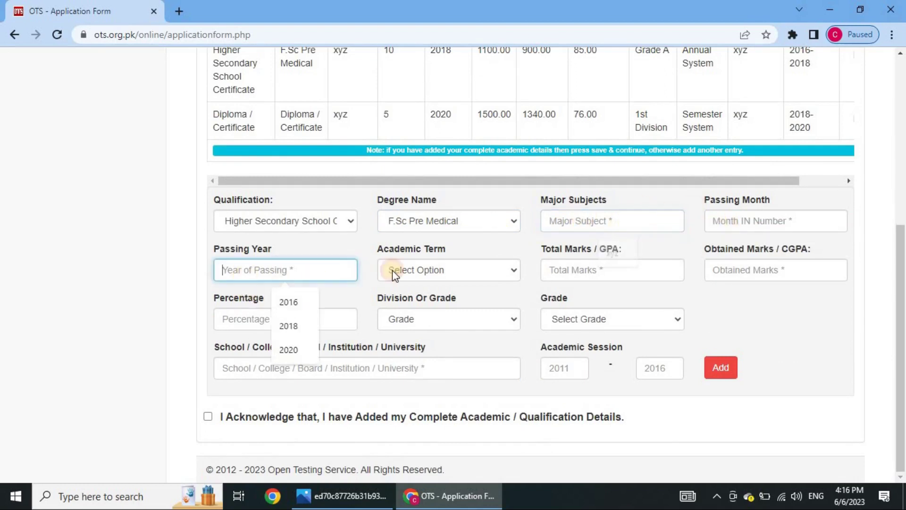
pyautogui.click(416, 273)
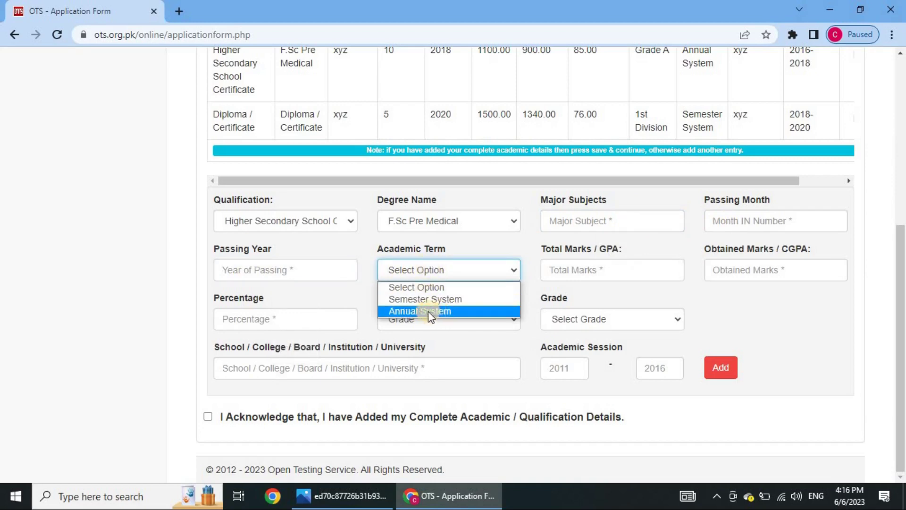
pyautogui.click(420, 311)
pyautogui.click(420, 312)
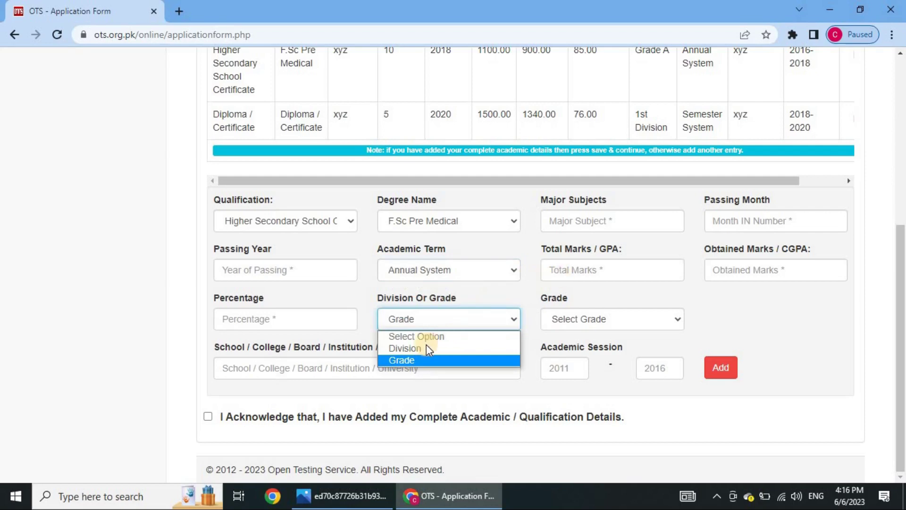
pyautogui.click(417, 357)
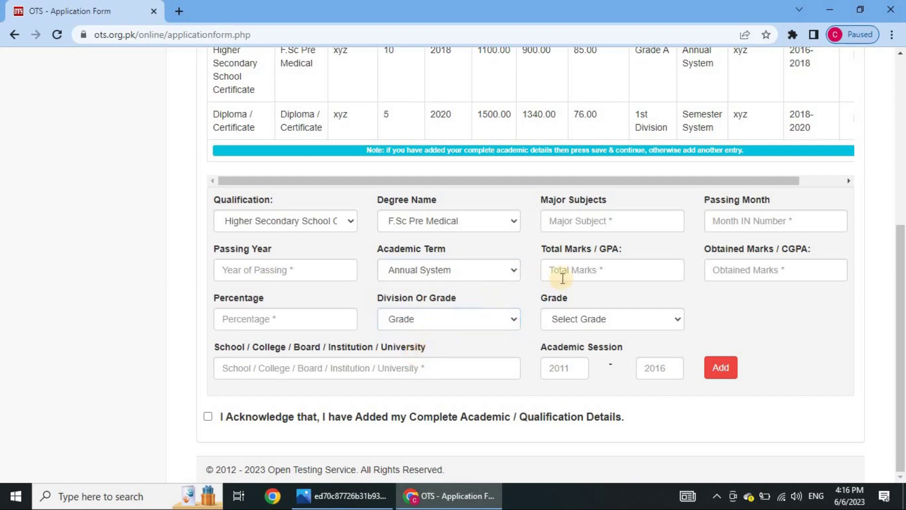
# Go through the total marks, obtained marks and percentage fields and set the new entry's grade to Grade A.
pyautogui.click(594, 271)
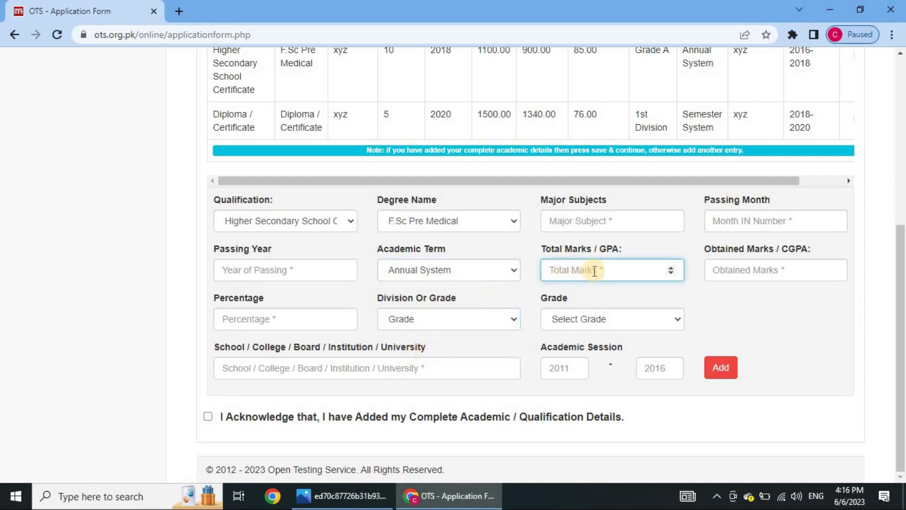
pyautogui.click(736, 269)
pyautogui.click(265, 324)
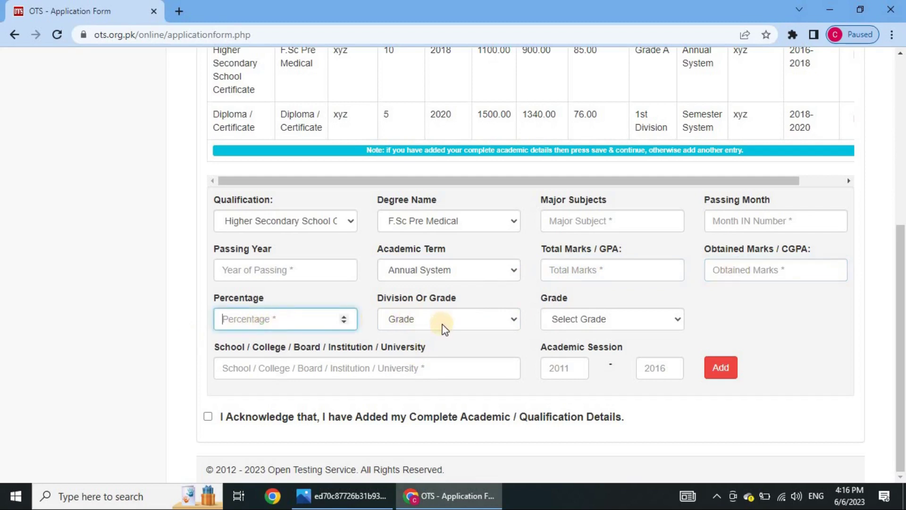
pyautogui.click(593, 323)
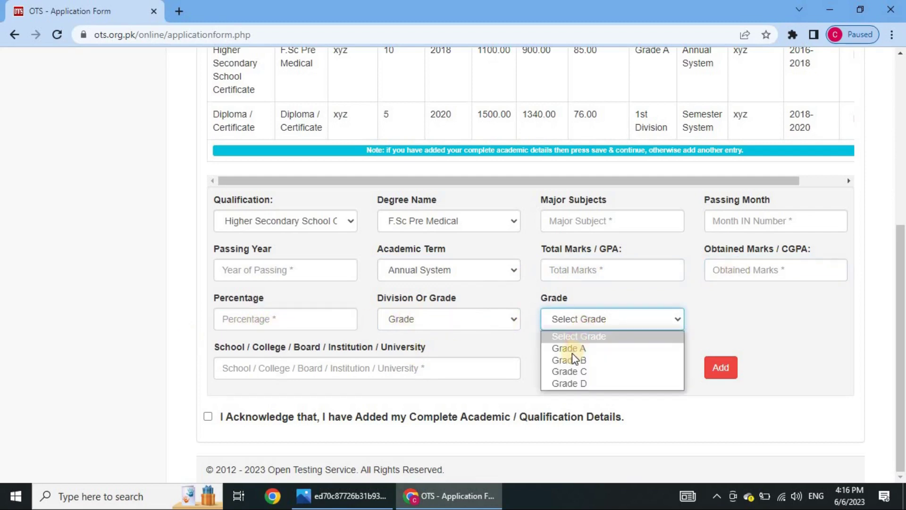
pyautogui.click(571, 353)
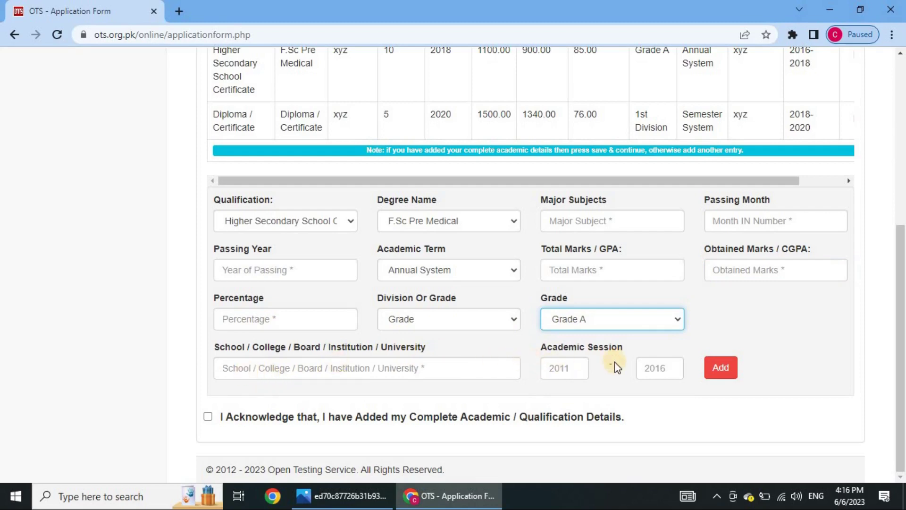
pyautogui.scroll(4, 631, 341)
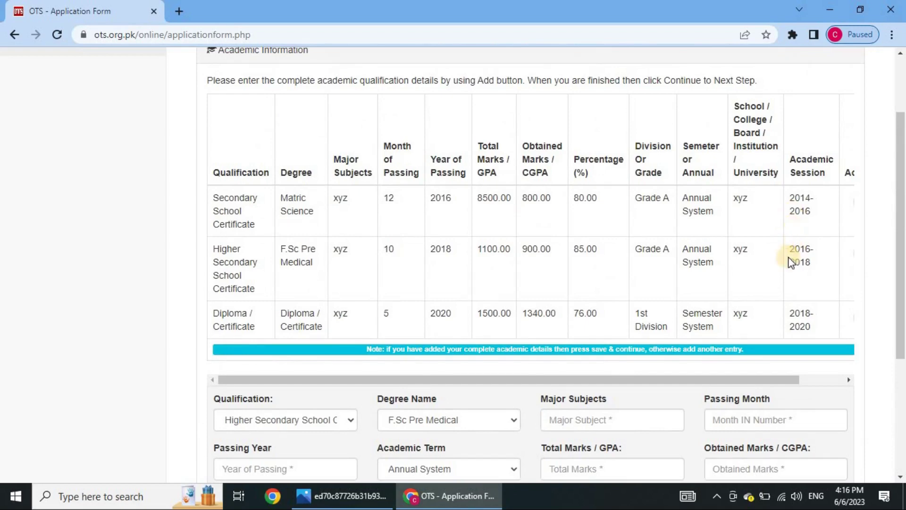
pyautogui.scroll(-3, 704, 297)
pyautogui.scroll(-2, 704, 297)
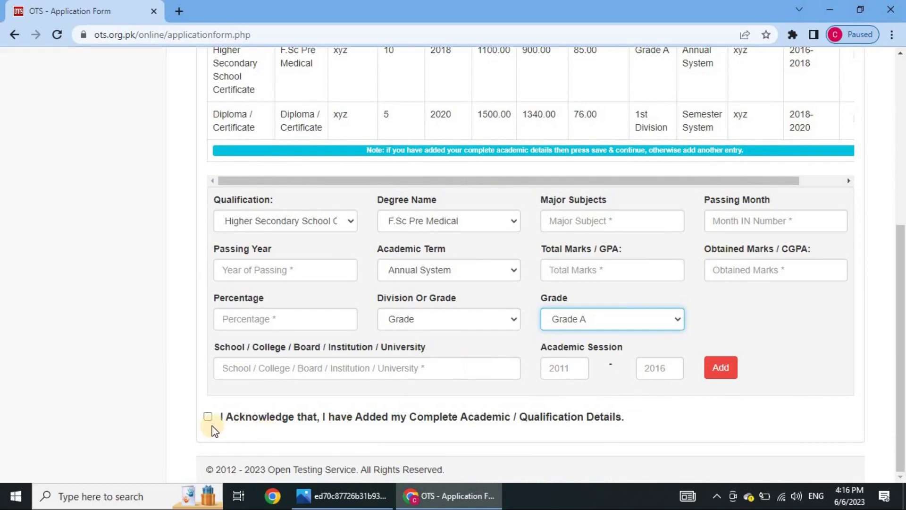
pyautogui.scroll(3, 302, 387)
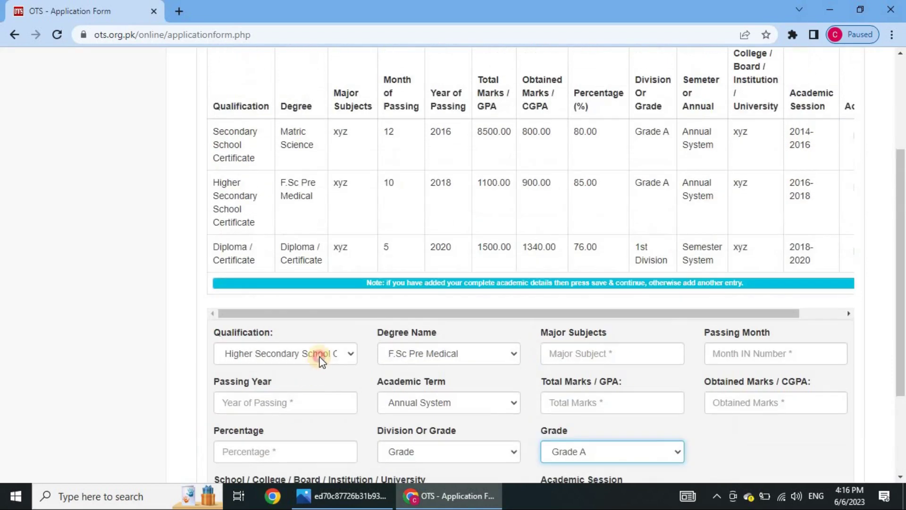
# Change the new entry's qualification to Diploma / Certificate and select Diploma / Certificate as its degree name.
pyautogui.click(320, 358)
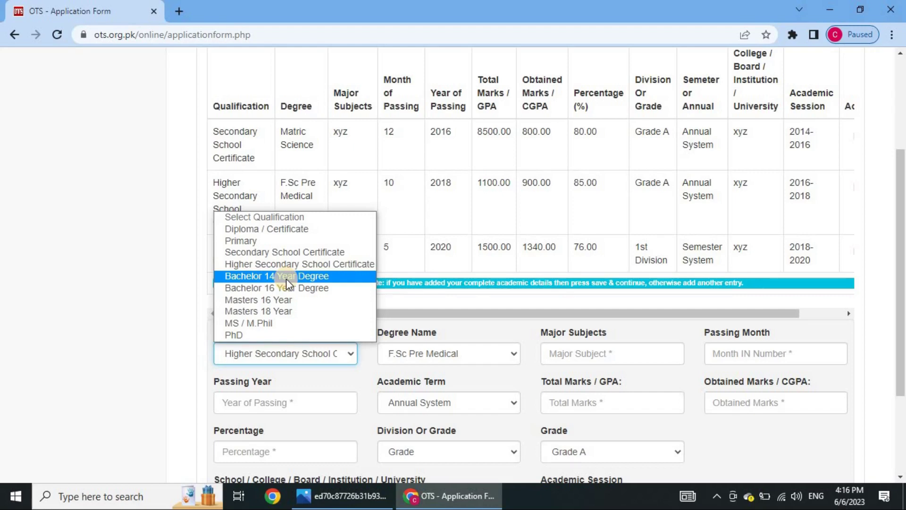
pyautogui.click(284, 229)
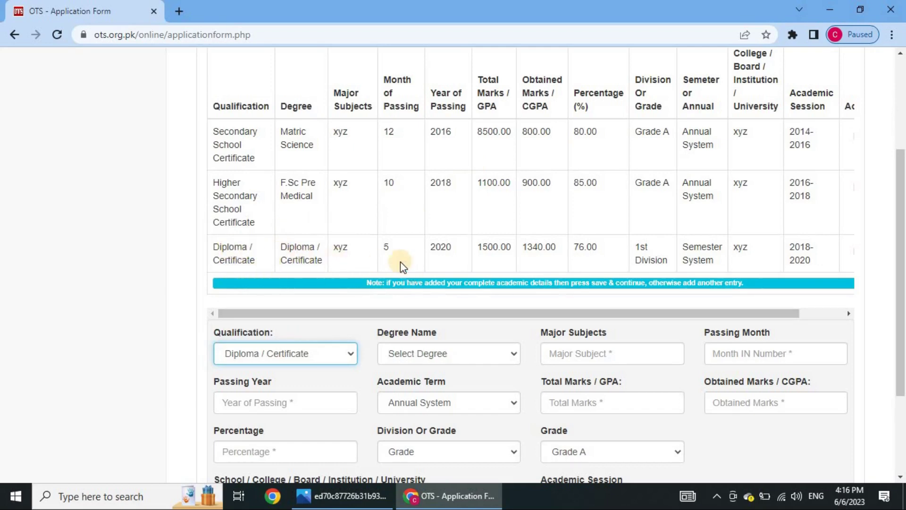
pyautogui.scroll(-1, 405, 266)
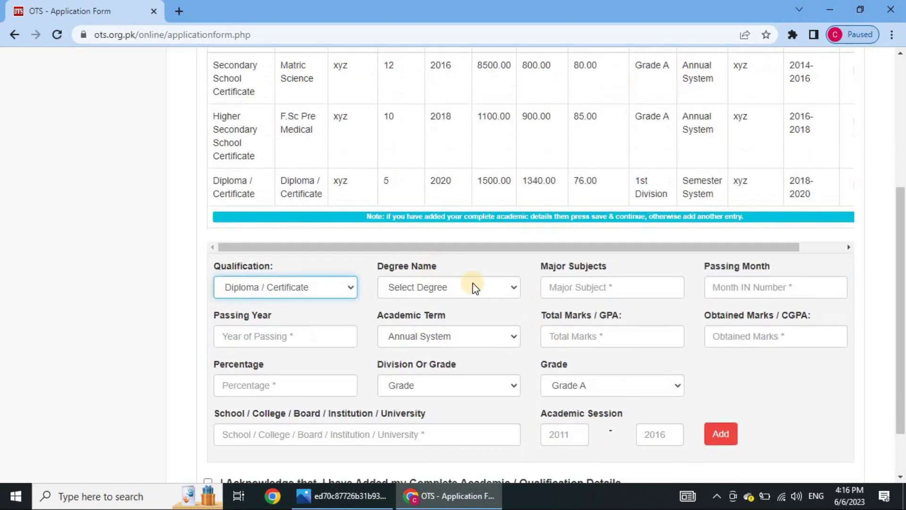
pyautogui.click(439, 291)
pyautogui.click(434, 317)
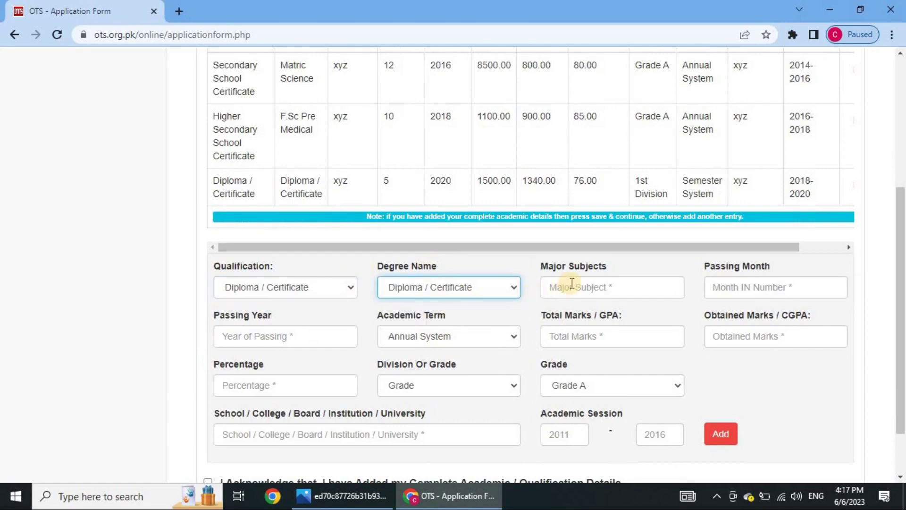
# Check the diploma entry's passing month, passing year and total marks fields and set its academic term to Semester System.
pyautogui.click(754, 292)
pyautogui.click(303, 335)
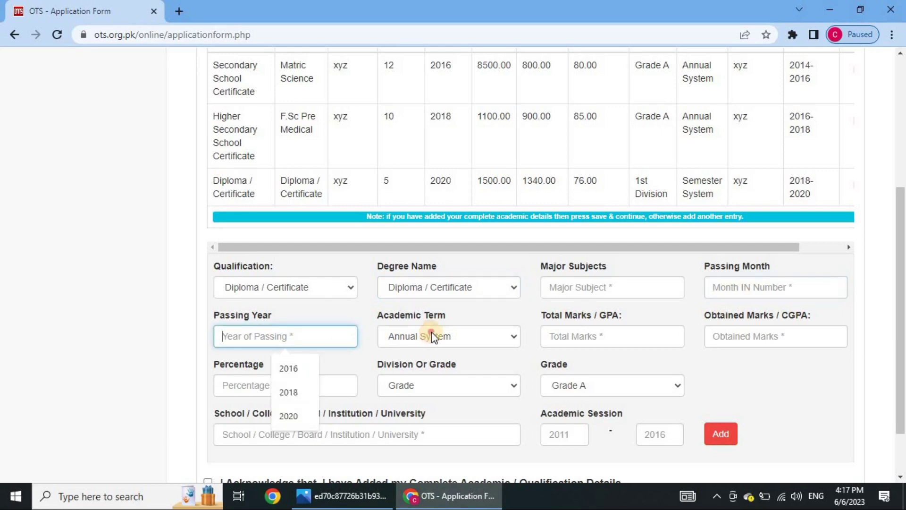
pyautogui.click(431, 336)
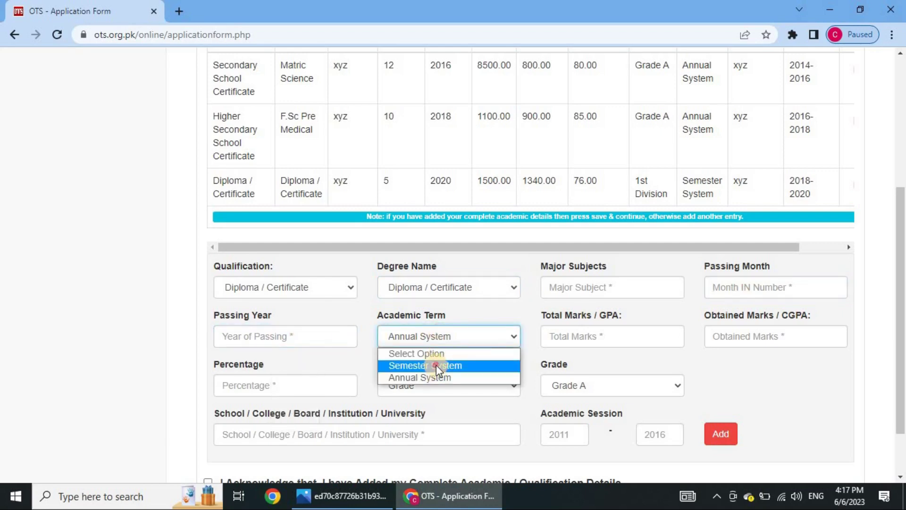
pyautogui.click(436, 364)
pyautogui.click(621, 336)
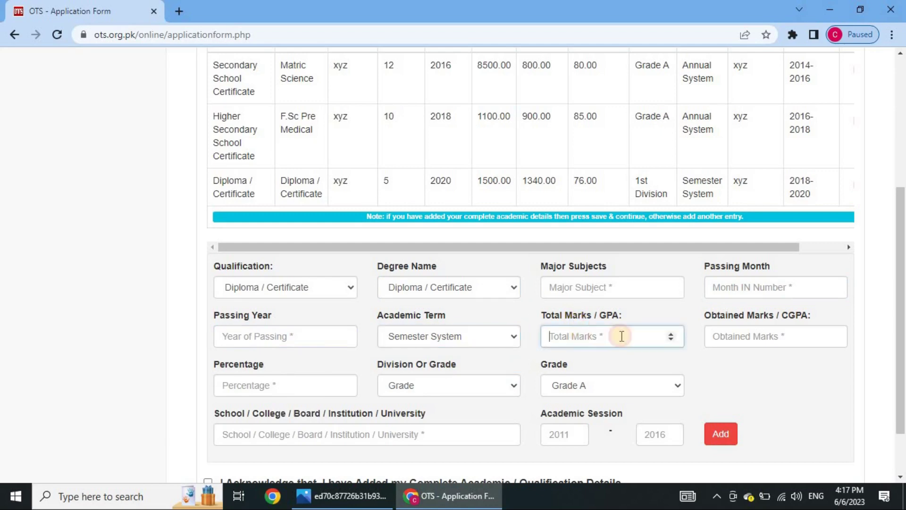
# Check the Obtained Marks and Percentage fields, set the result type to Division and view the available divisions.
pyautogui.click(727, 336)
pyautogui.click(318, 387)
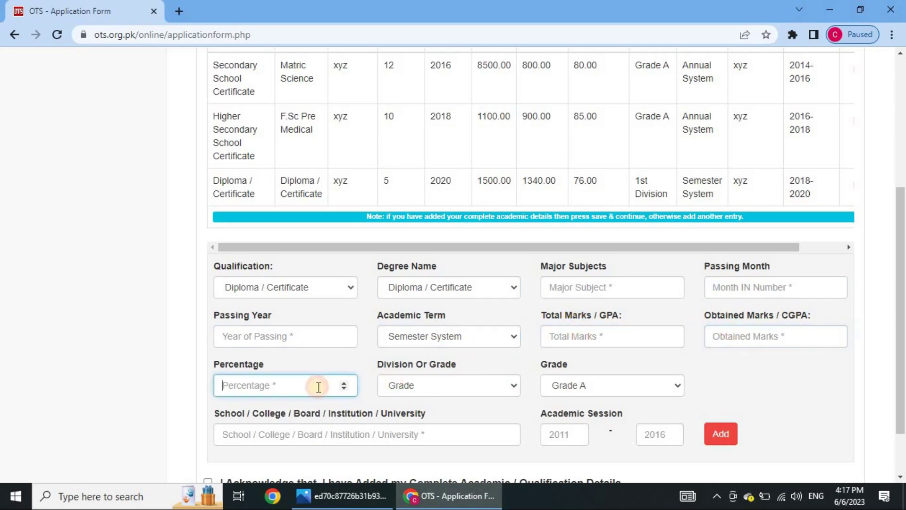
pyautogui.click(426, 386)
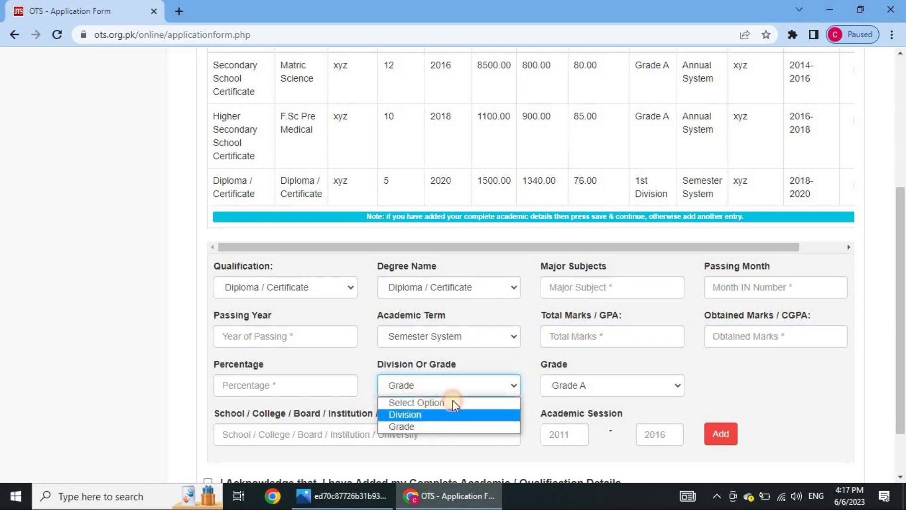
pyautogui.click(452, 412)
pyautogui.click(590, 382)
pyautogui.click(601, 379)
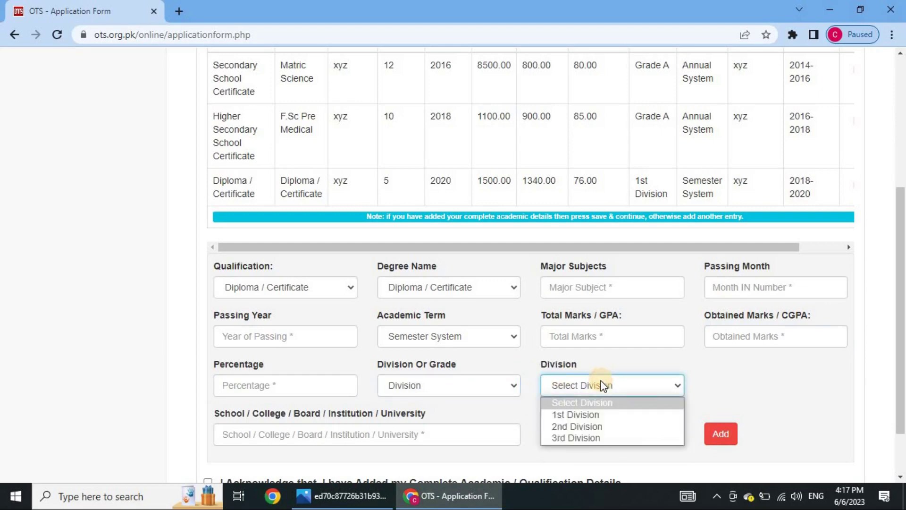
pyautogui.click(789, 378)
# Review the listed qualification entries and acknowledge that the academic details are complete.
pyautogui.scroll(-2, 765, 388)
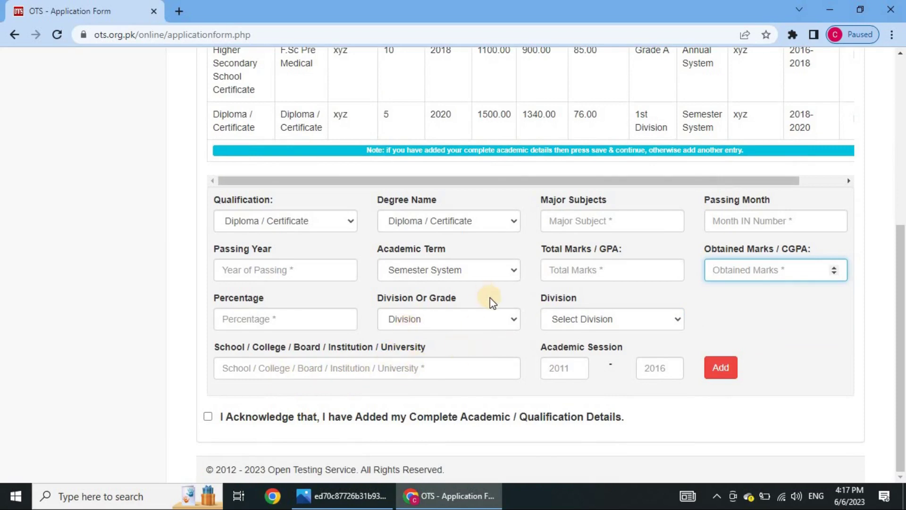
pyautogui.scroll(1, 504, 320)
pyautogui.scroll(-1, 613, 345)
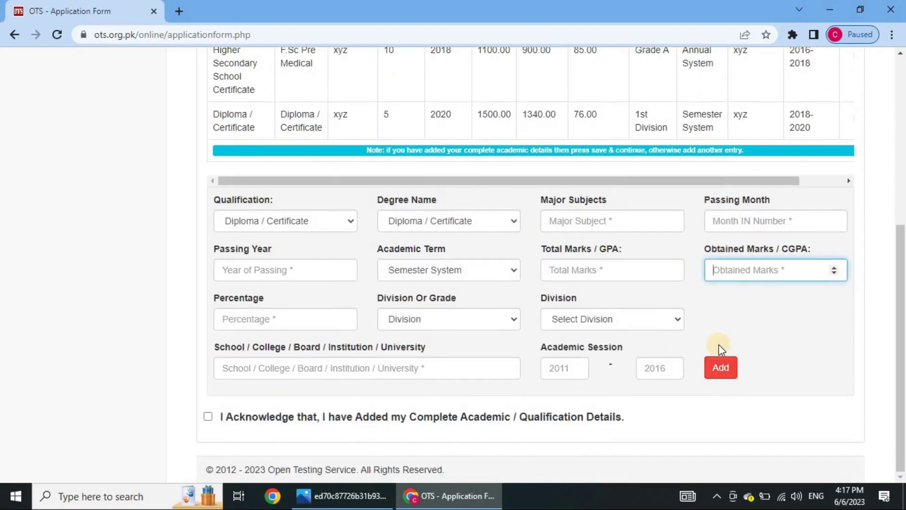
pyautogui.scroll(4, 717, 307)
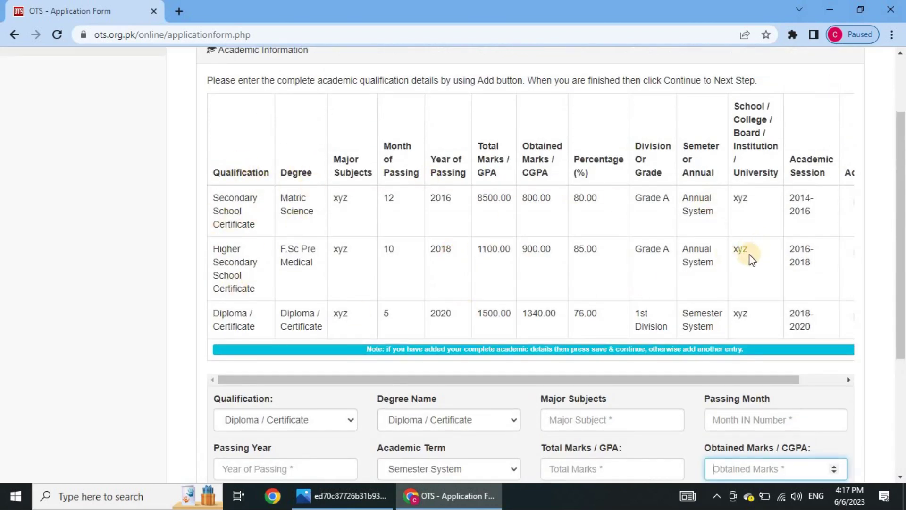
pyautogui.scroll(-4, 717, 267)
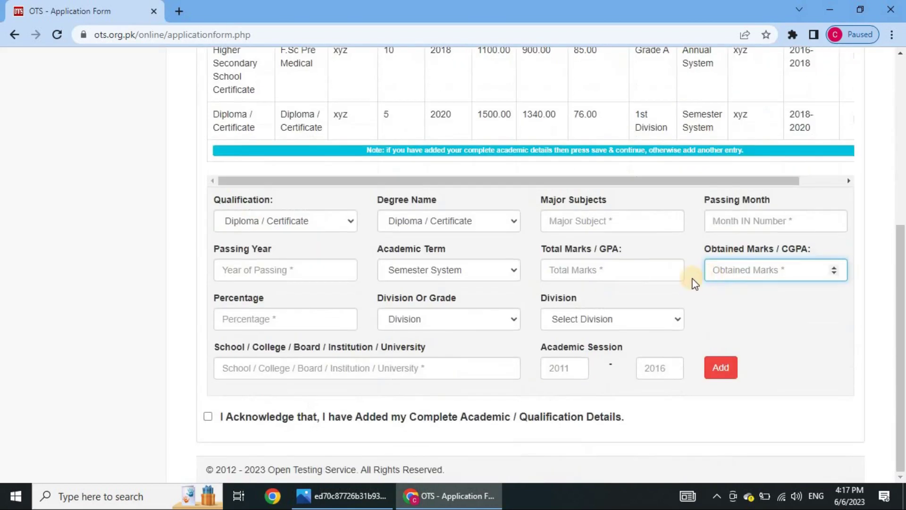
pyautogui.click(208, 418)
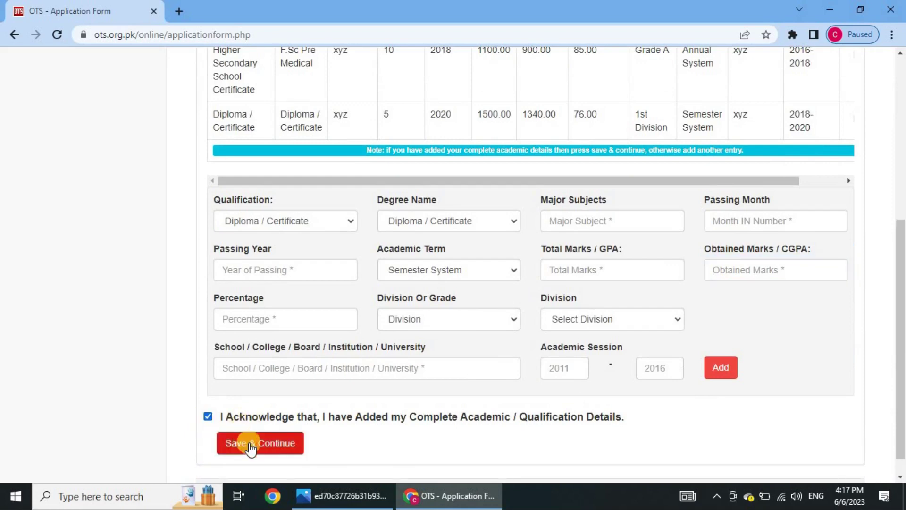
pyautogui.scroll(6, 581, 411)
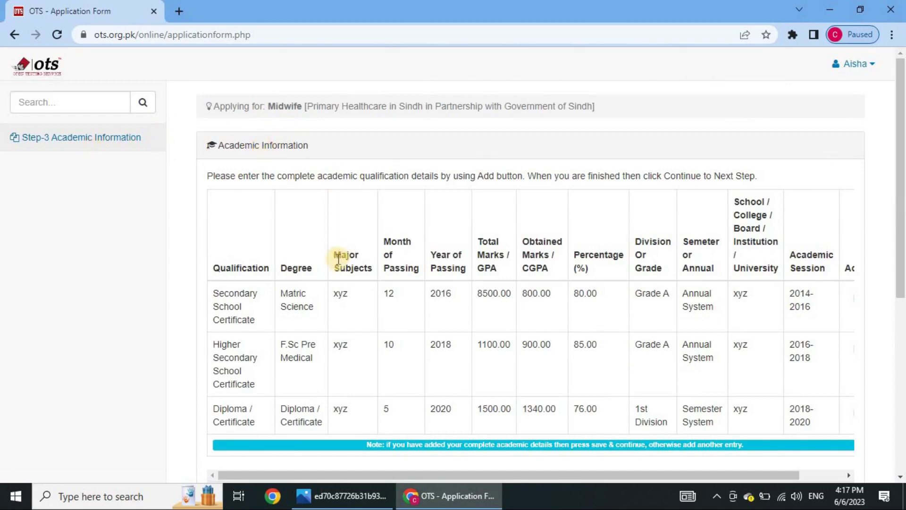
pyautogui.scroll(-6, 337, 278)
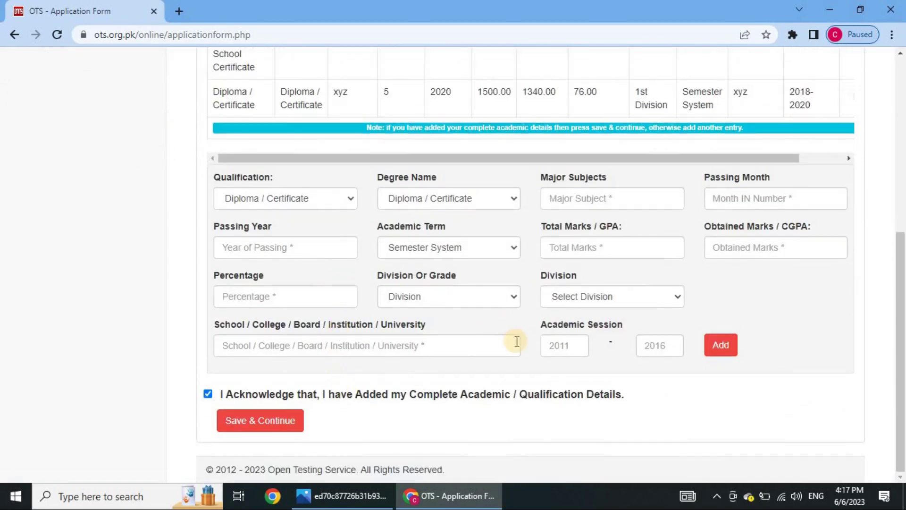
pyautogui.scroll(7, 517, 341)
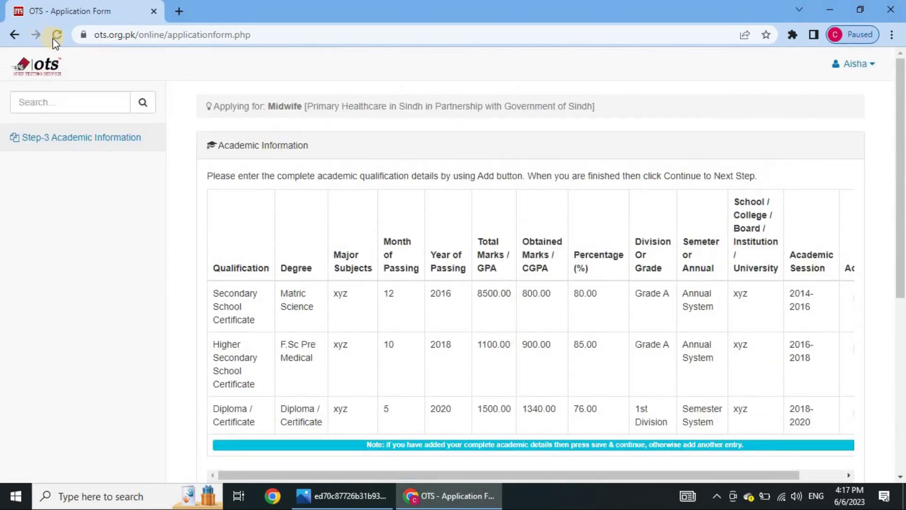
# Reload the academic information form and return to the previous page in the browser history.
pyautogui.click(56, 37)
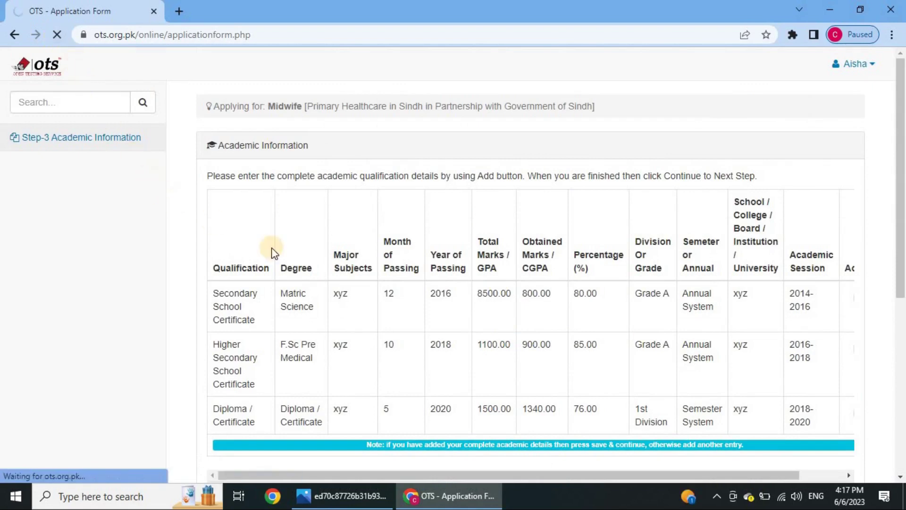
pyautogui.scroll(-6, 467, 290)
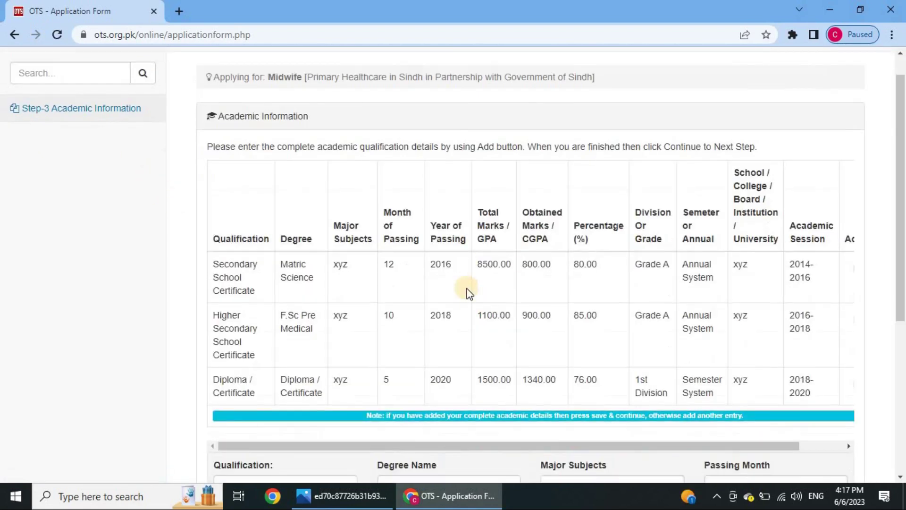
pyautogui.scroll(6, 384, 341)
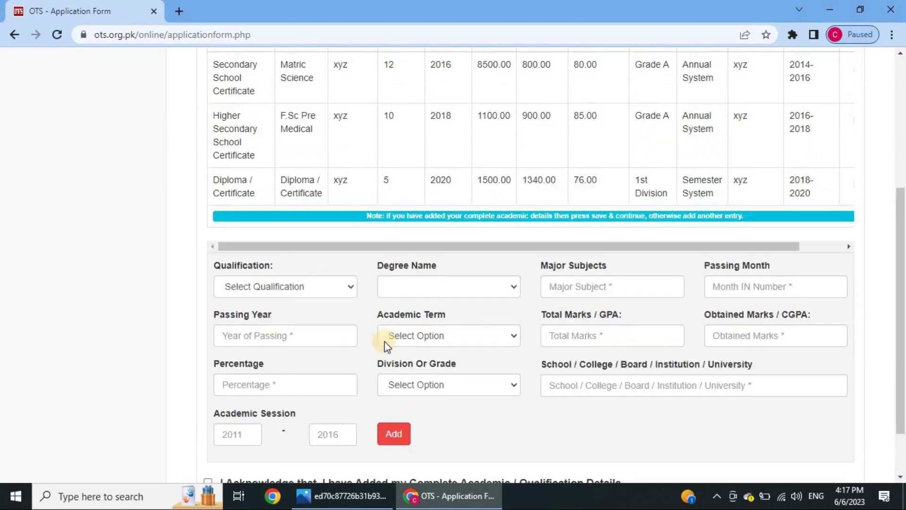
pyautogui.click(10, 36)
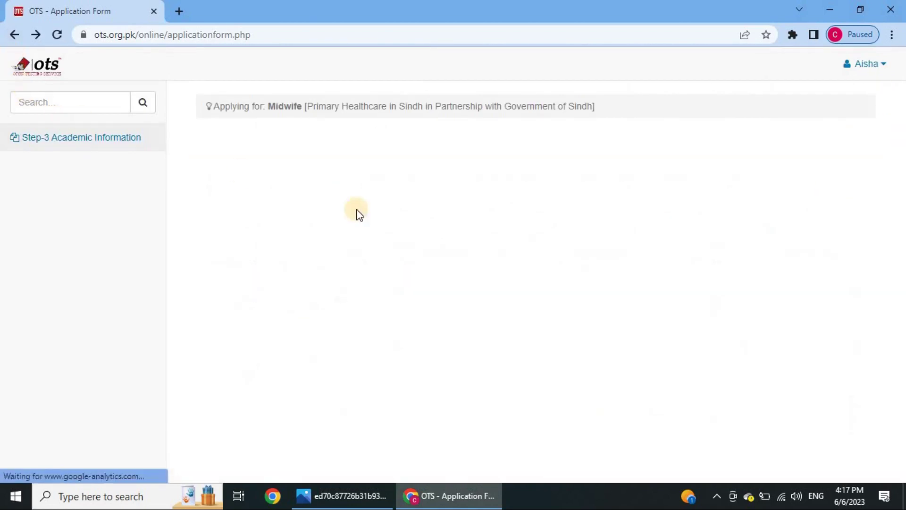
# Acknowledge that the complete academic qualification details have been added, and save them to continue the application.
pyautogui.scroll(-6, 368, 236)
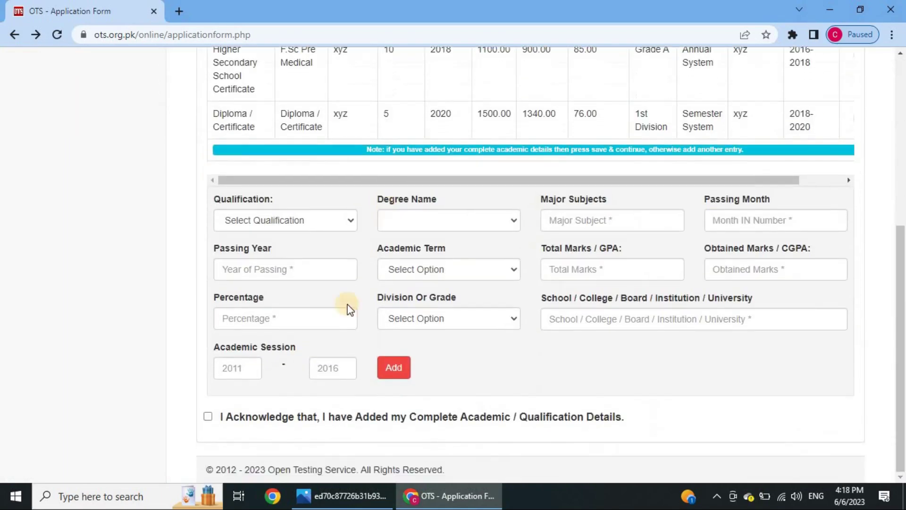
pyautogui.click(208, 416)
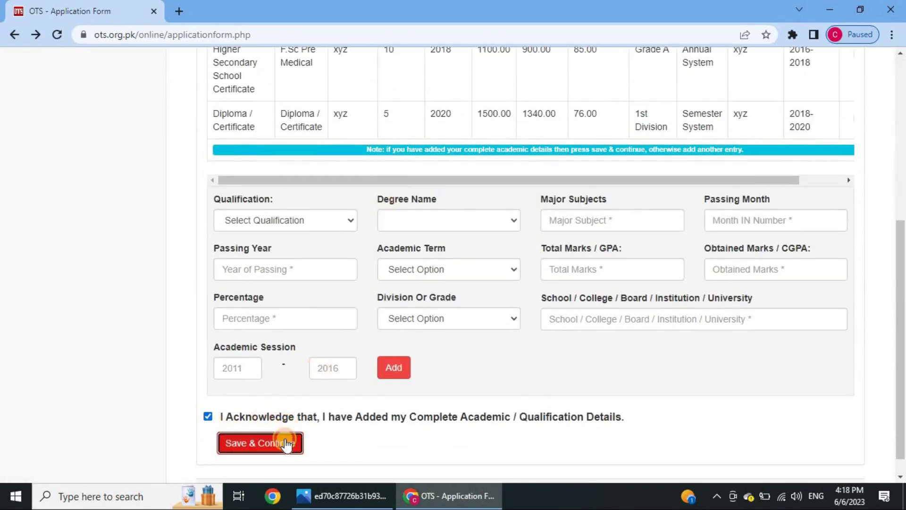
pyautogui.click(285, 443)
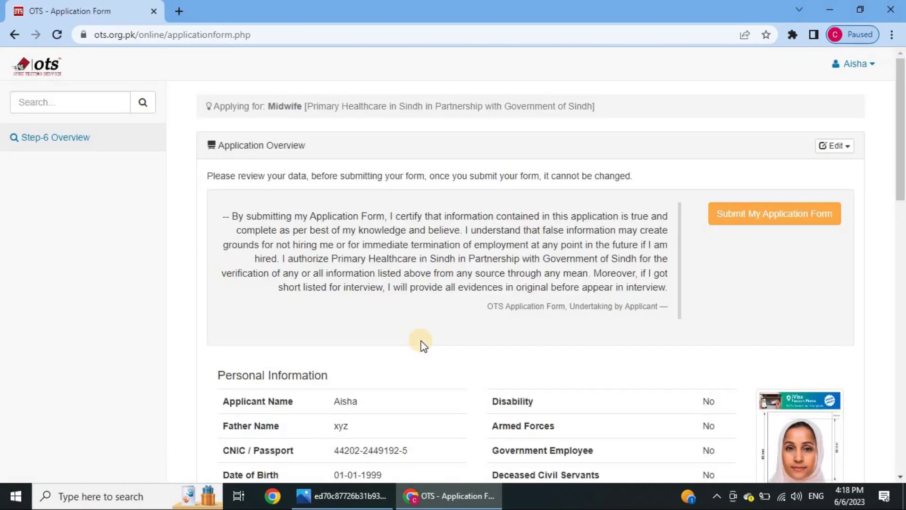
# Open the Employment Info section for editing from the application overview and look over its record and entry form.
pyautogui.click(834, 146)
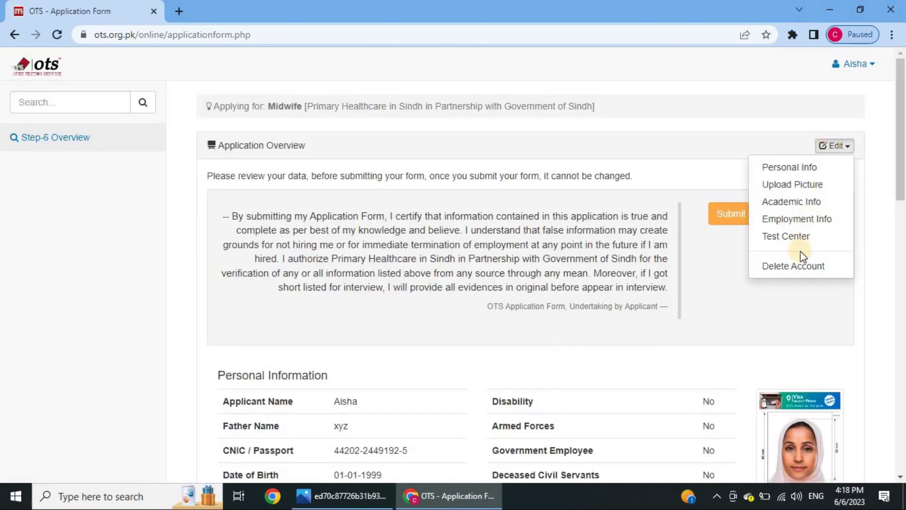
pyautogui.click(801, 219)
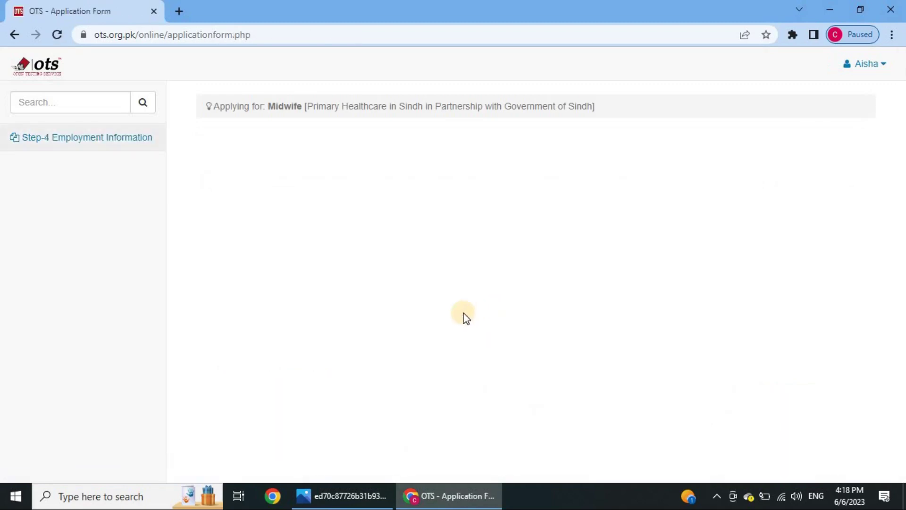
pyautogui.scroll(-5, 466, 279)
pyautogui.scroll(4, 477, 281)
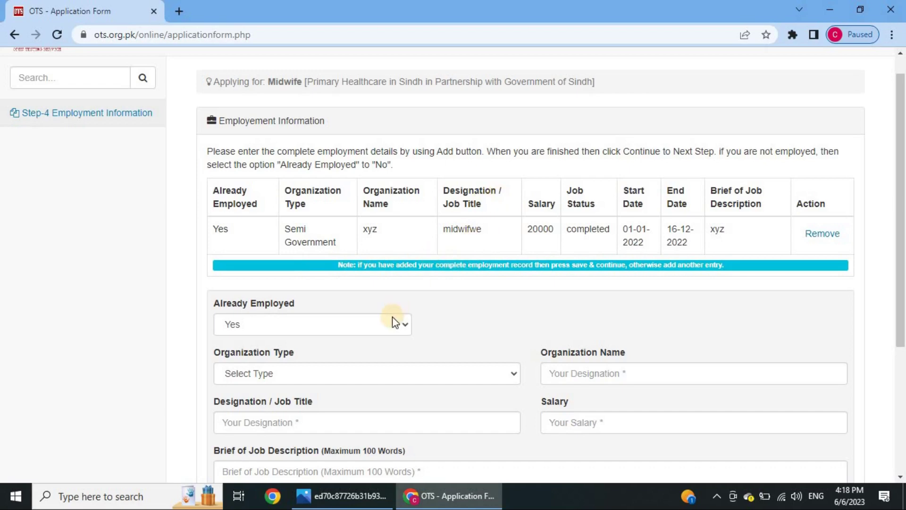
pyautogui.scroll(-1, 372, 336)
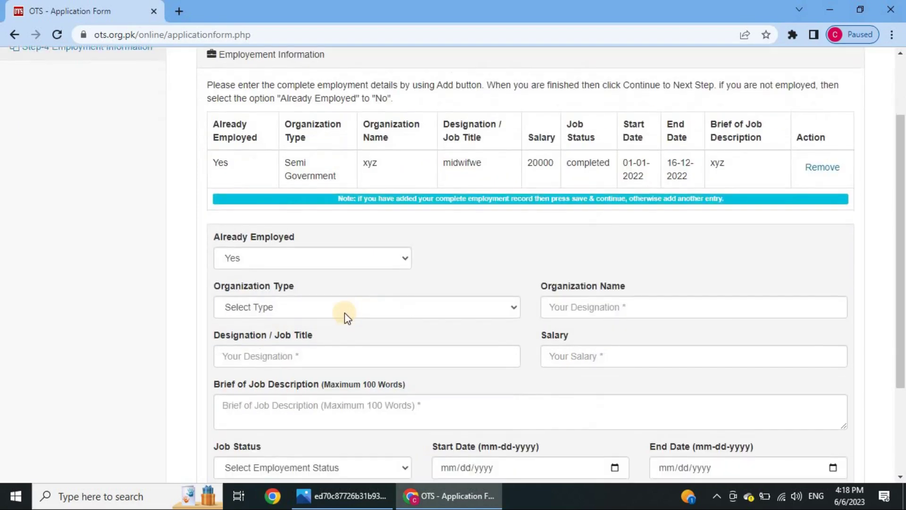
# Examine the Organization Type options and the Organization Name, Designation, Salary and Job Description fields of the employment form.
pyautogui.click(345, 312)
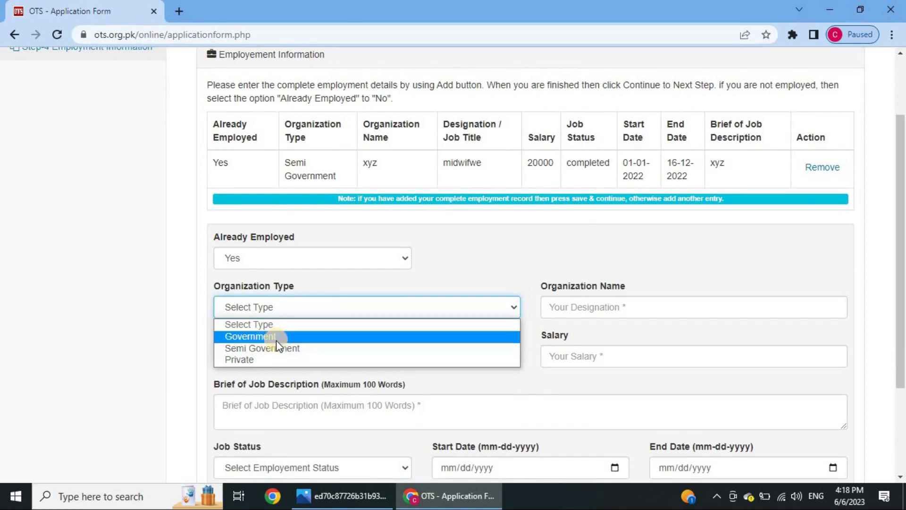
pyautogui.click(178, 318)
pyautogui.scroll(-2, 289, 294)
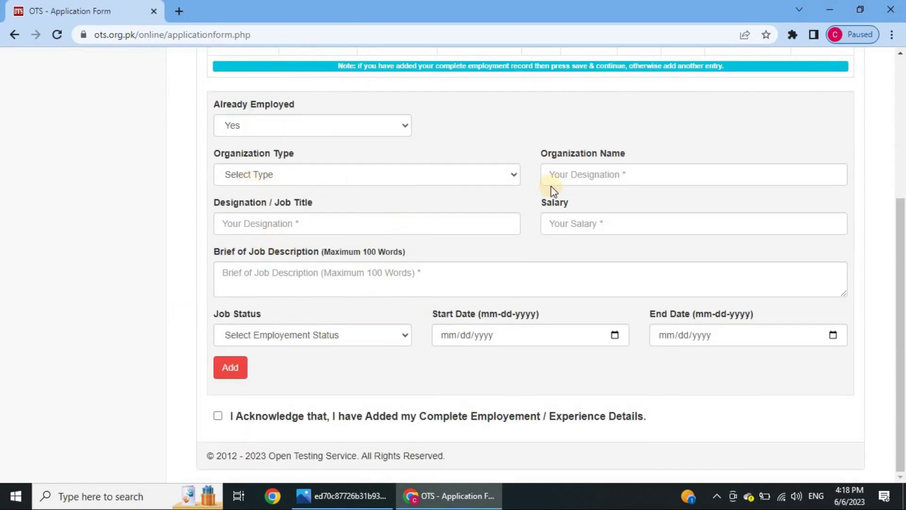
pyautogui.click(596, 176)
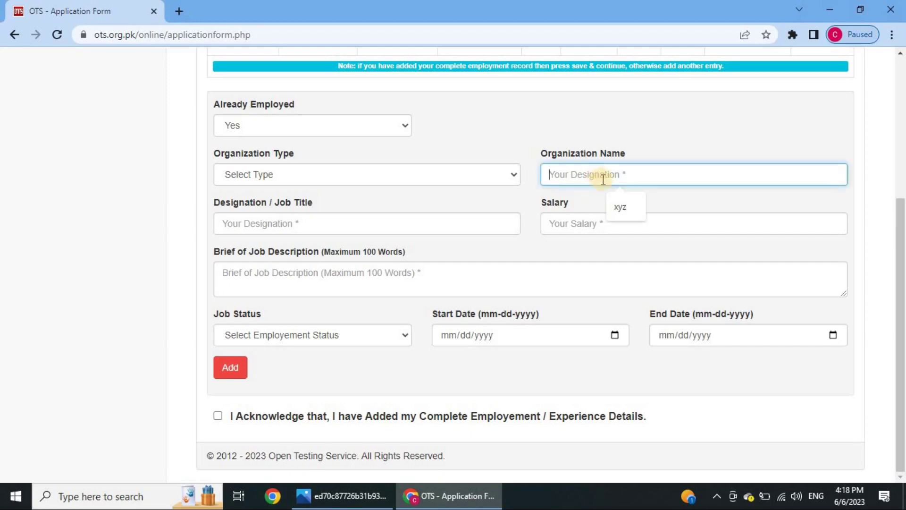
pyautogui.click(271, 227)
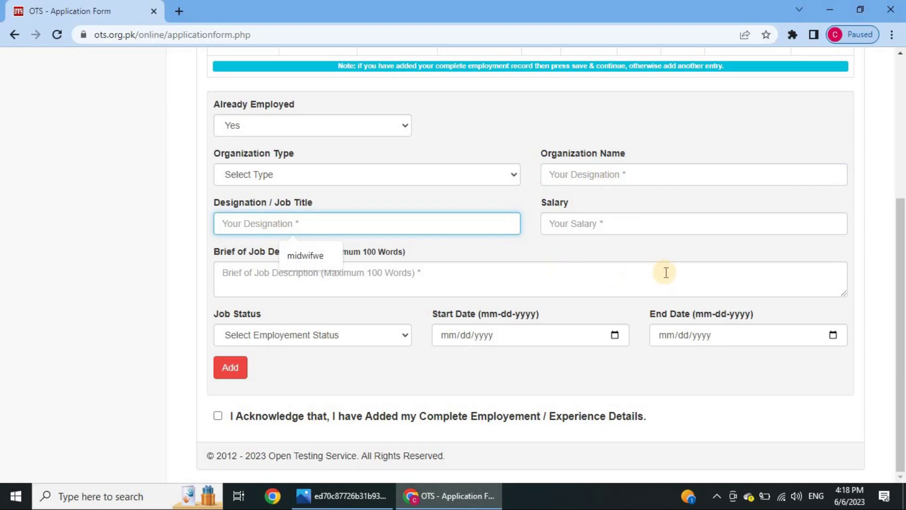
pyautogui.click(602, 226)
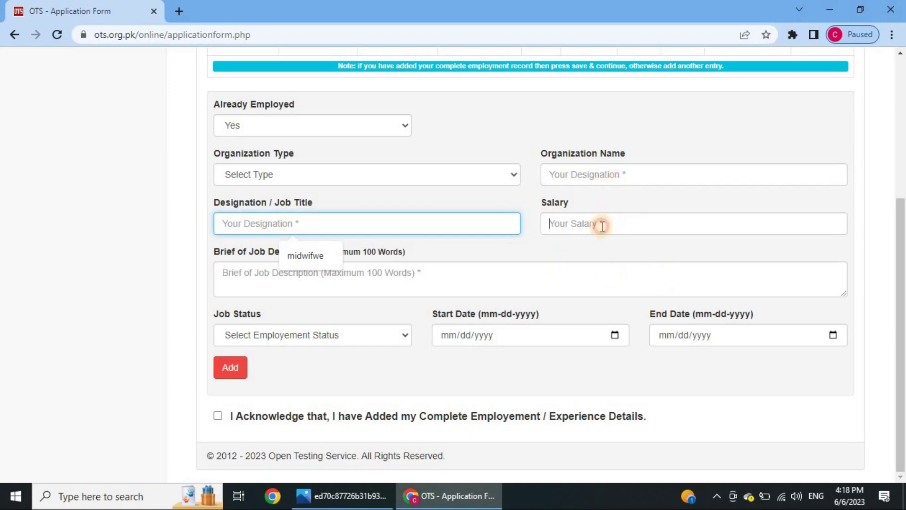
pyautogui.click(343, 288)
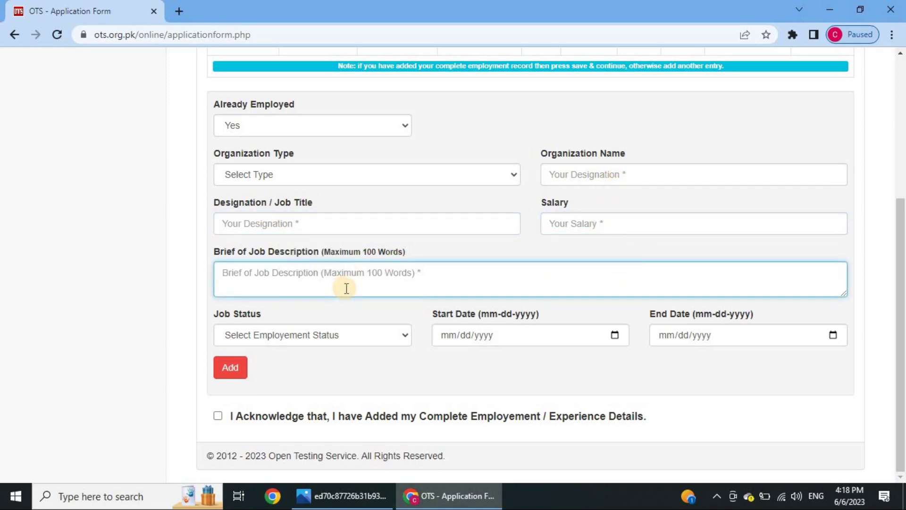
# Check the Job Status options and review the listed employment record together with the blank entry form.
pyautogui.click(325, 332)
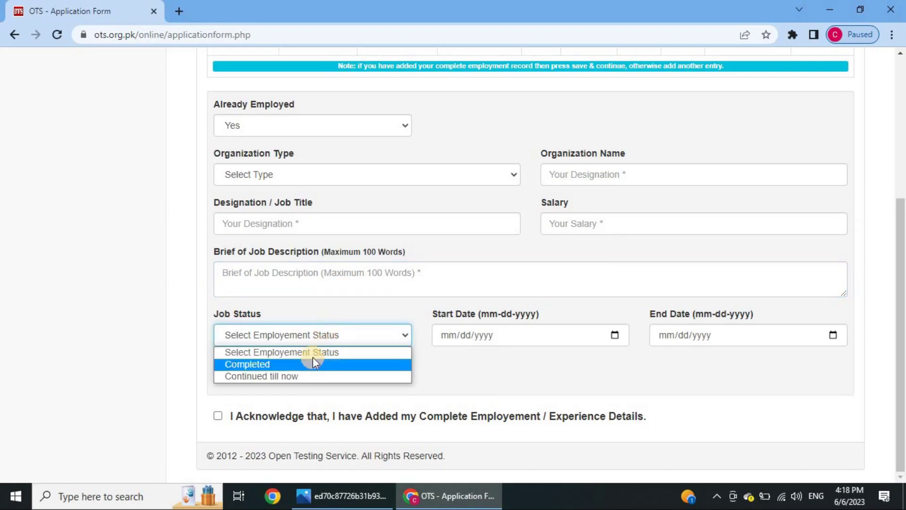
pyautogui.click(157, 324)
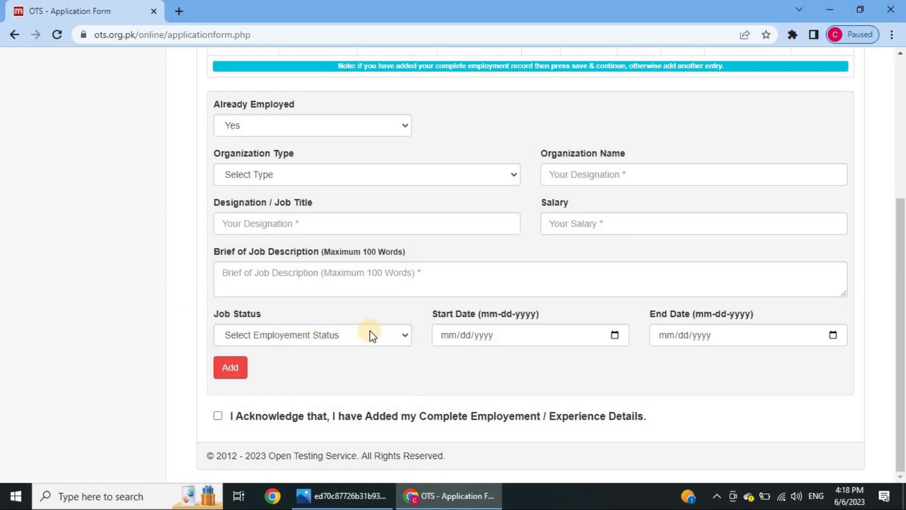
pyautogui.click(363, 336)
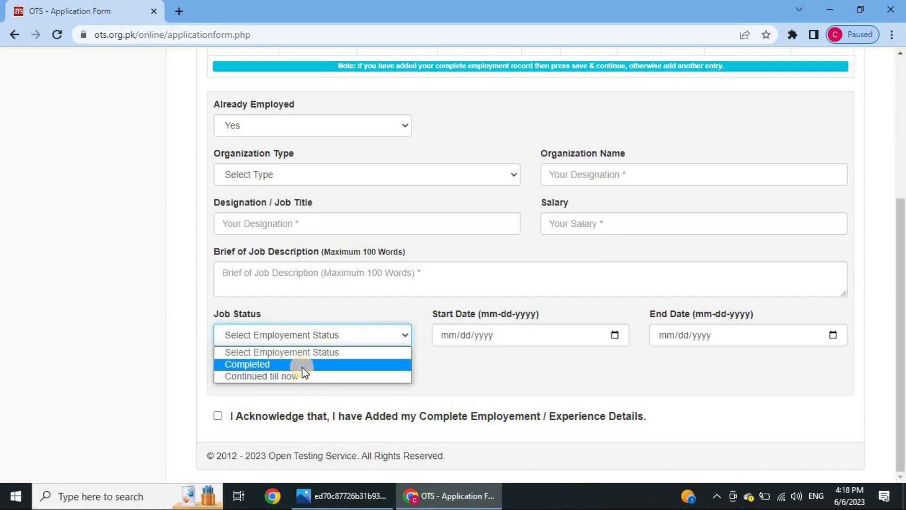
pyautogui.click(453, 352)
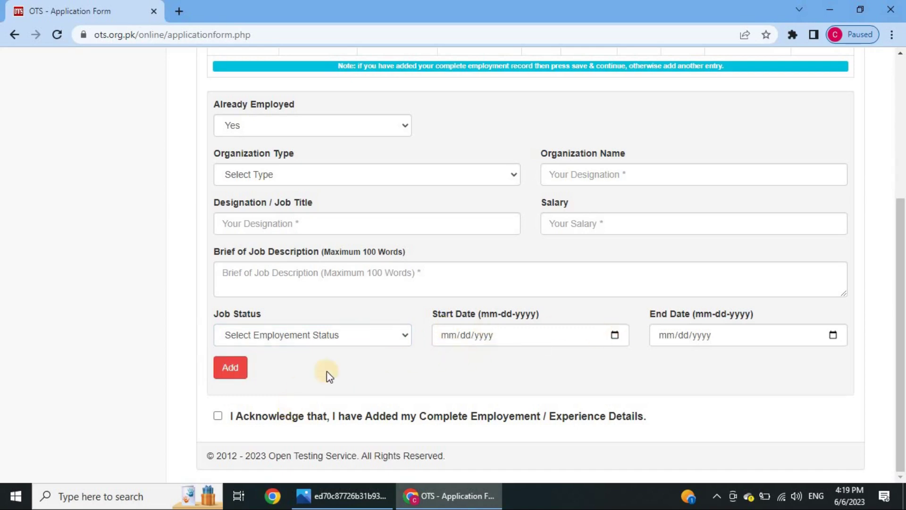
pyautogui.click(230, 368)
pyautogui.scroll(-3, 377, 319)
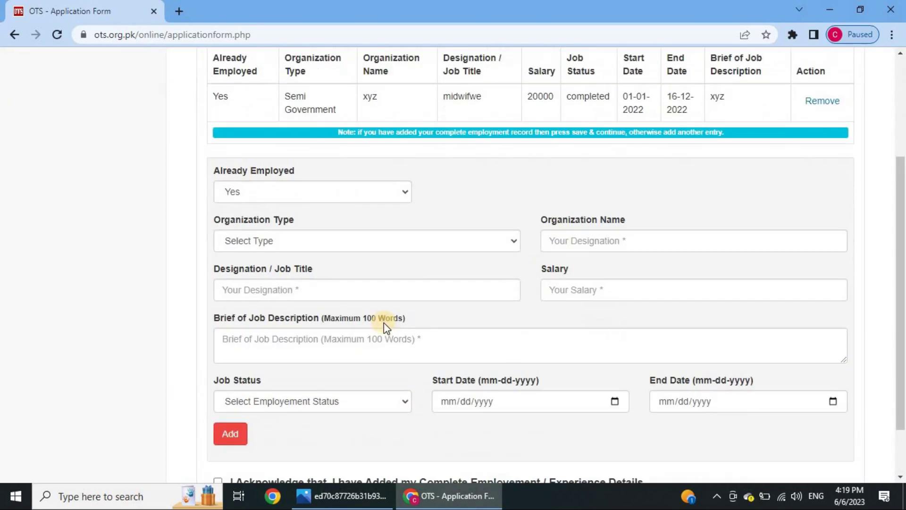
pyautogui.scroll(1, 311, 235)
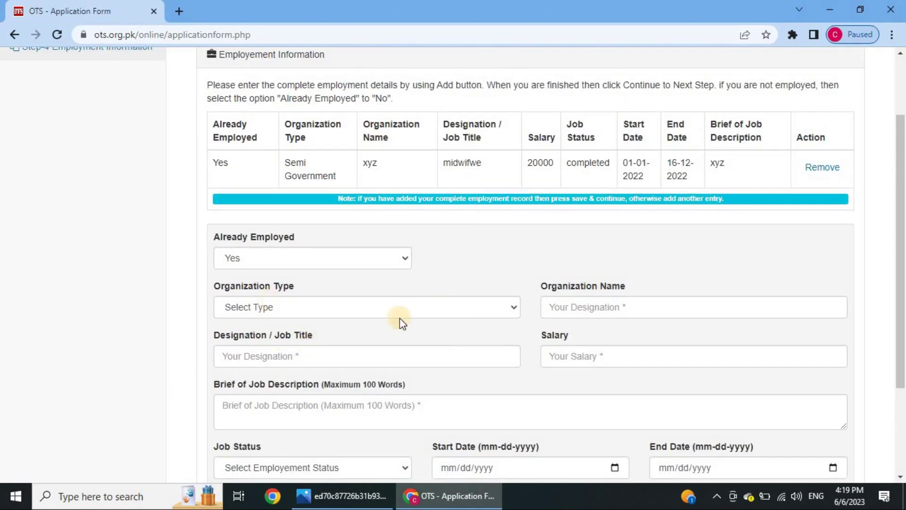
pyautogui.scroll(-3, 378, 302)
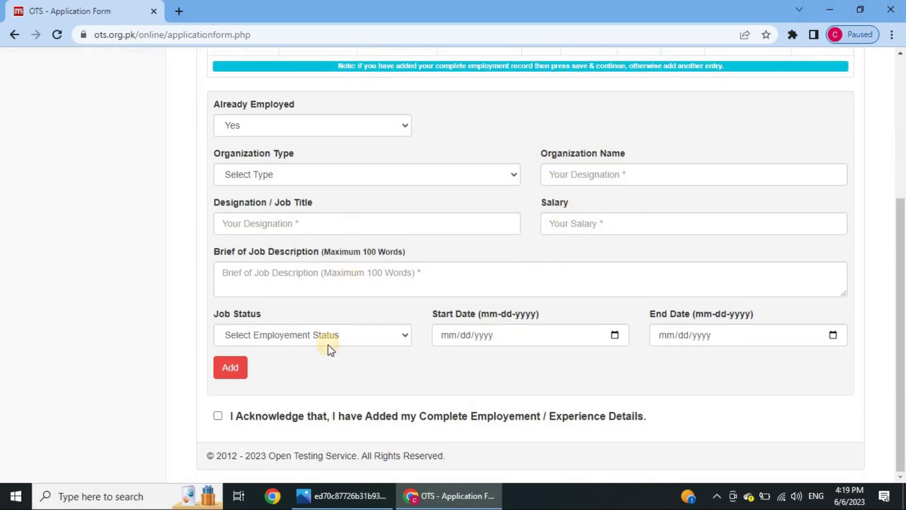
# Acknowledge that the complete employment and experience details have been added, and save them to continue the application.
pyautogui.click(218, 415)
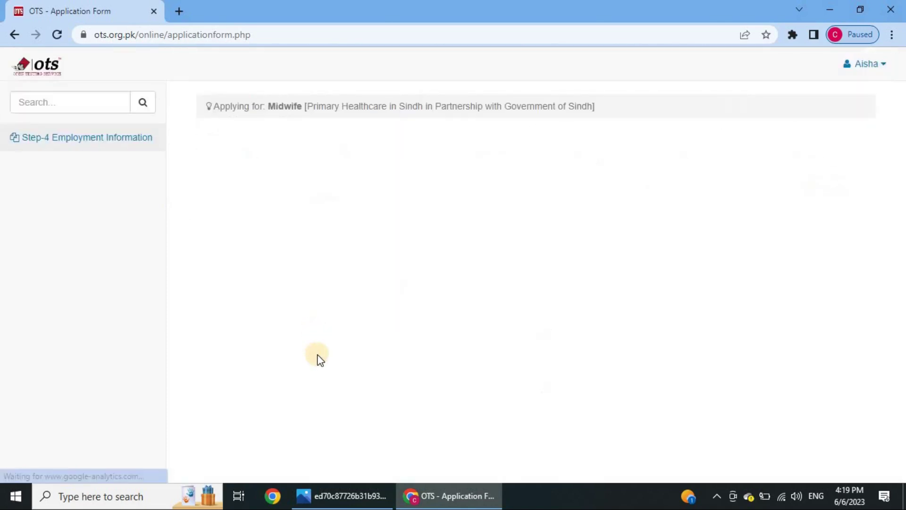
pyautogui.scroll(-2, 293, 387)
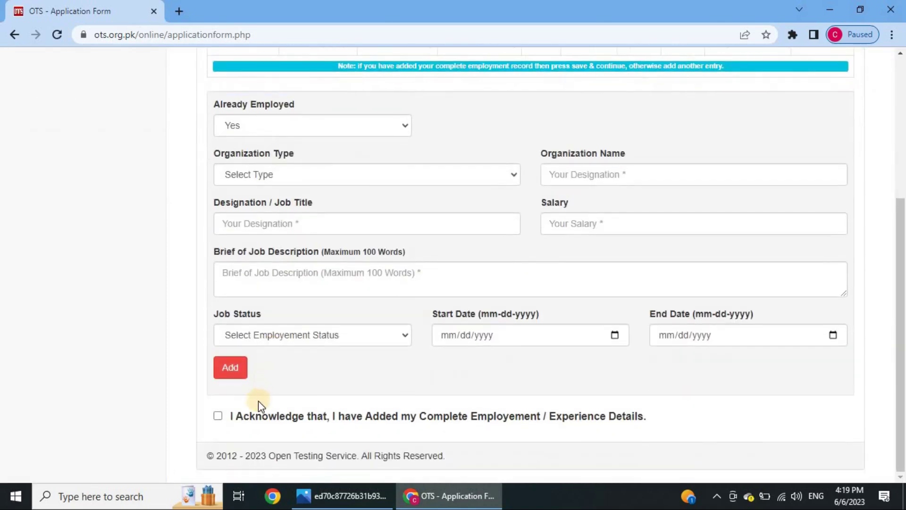
pyautogui.click(216, 415)
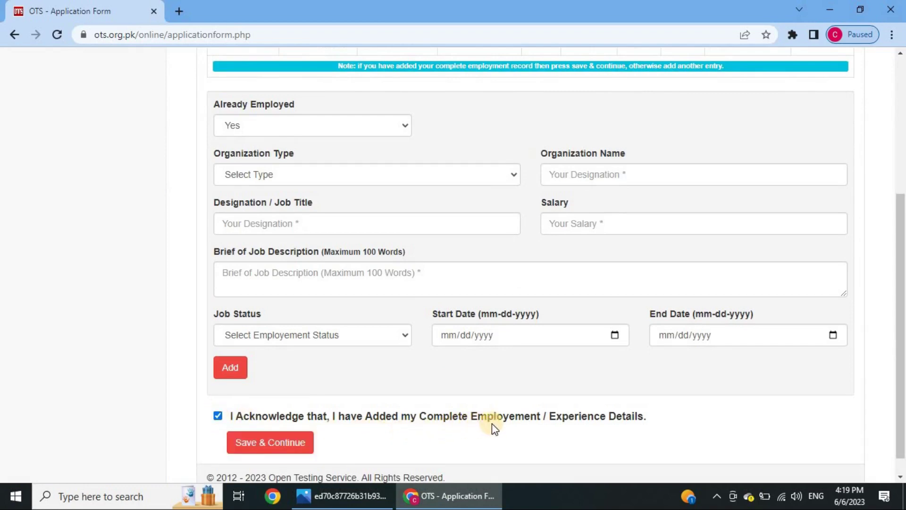
pyautogui.click(284, 446)
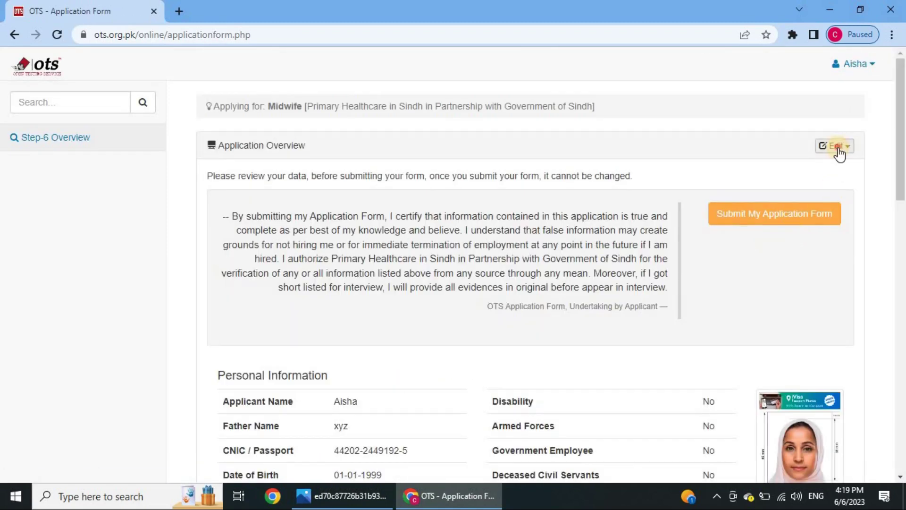
# Check the first-preference city options in the Test Center section, and save the preferences Hyderabad and Karachi to continue.
pyautogui.click(837, 150)
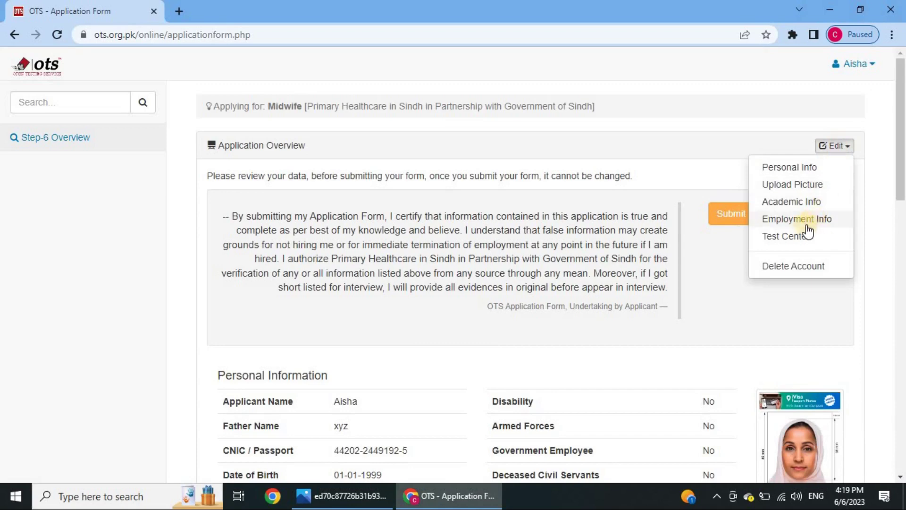
pyautogui.click(791, 237)
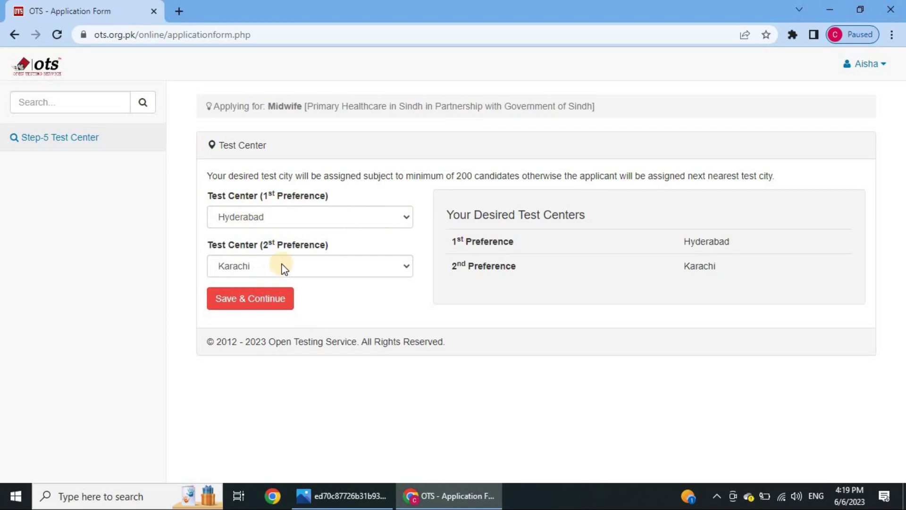
pyautogui.click(358, 215)
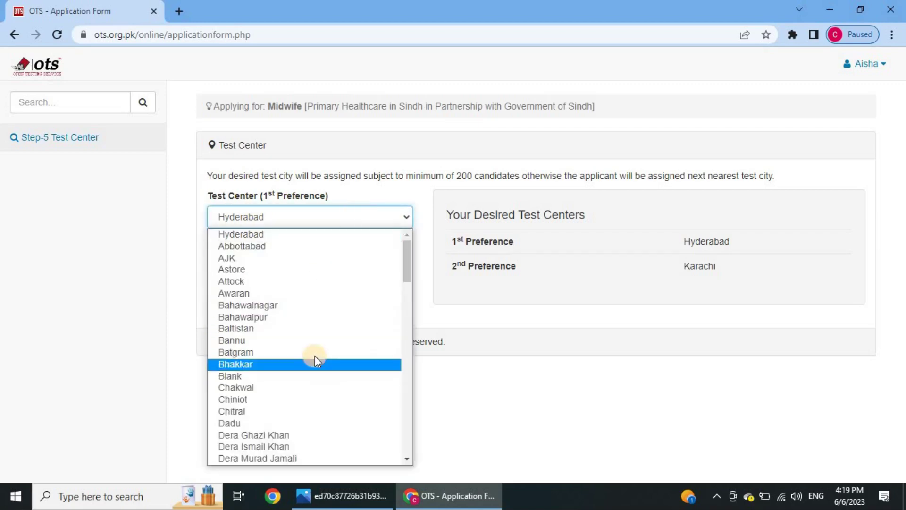
pyautogui.scroll(-15, 314, 356)
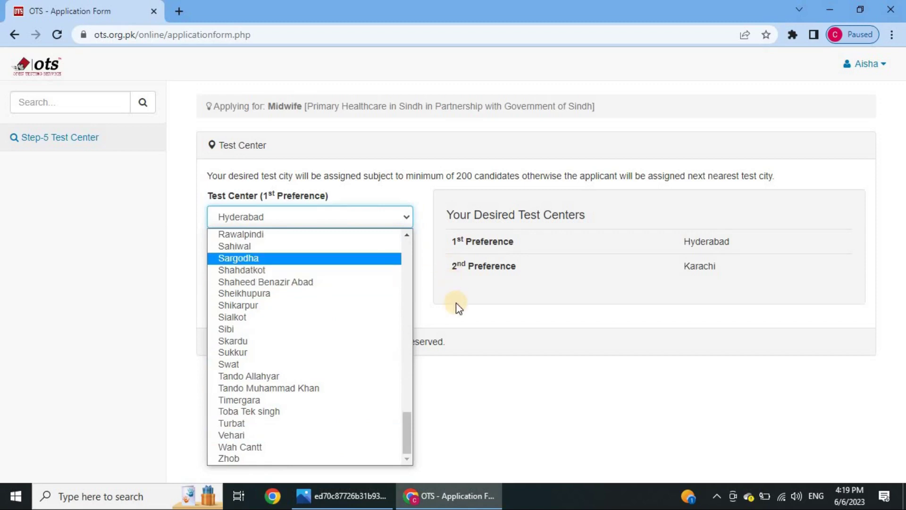
pyautogui.click(460, 315)
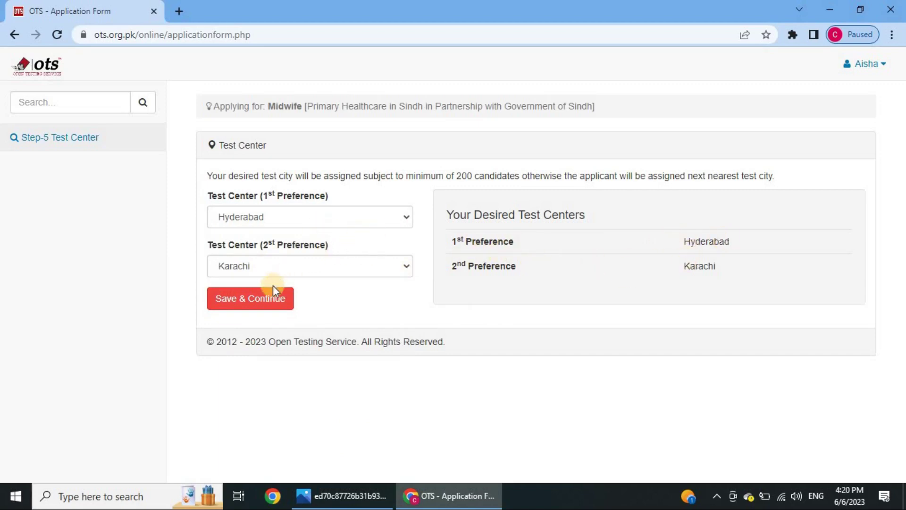
pyautogui.click(271, 297)
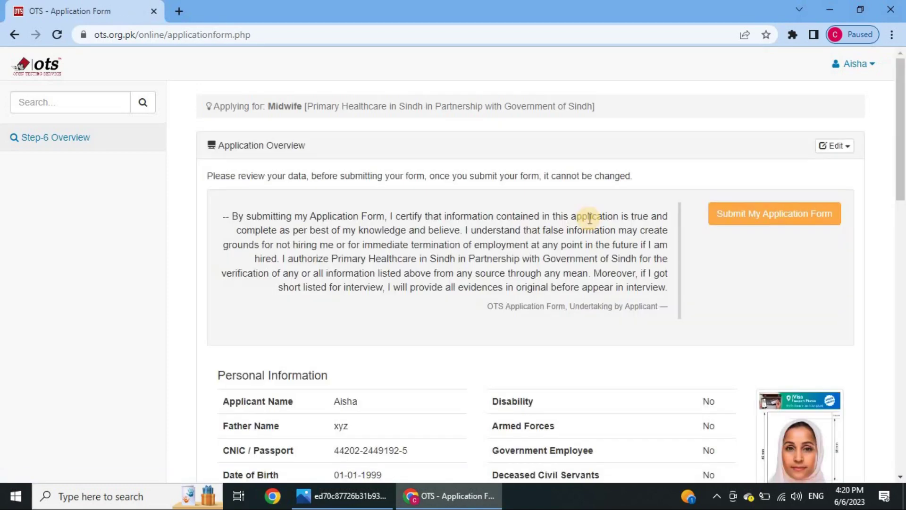
# Review the application overview, covering the undertaking and the personal, academic, employment and test center information.
pyautogui.click(834, 146)
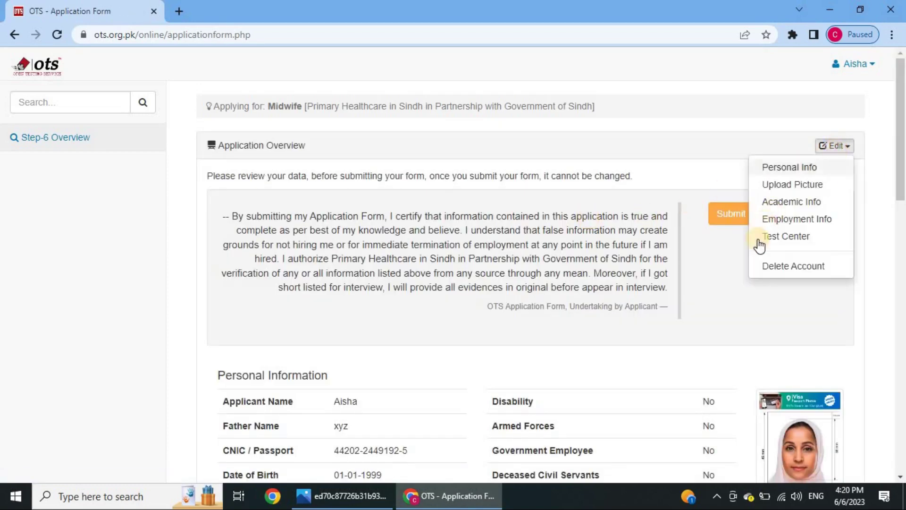
pyautogui.click(734, 284)
pyautogui.scroll(-15, 502, 236)
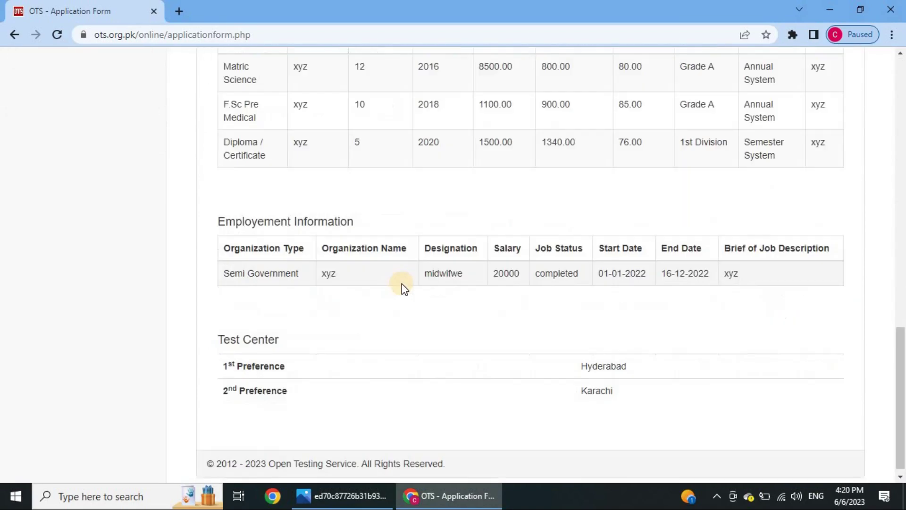
pyautogui.scroll(15, 443, 281)
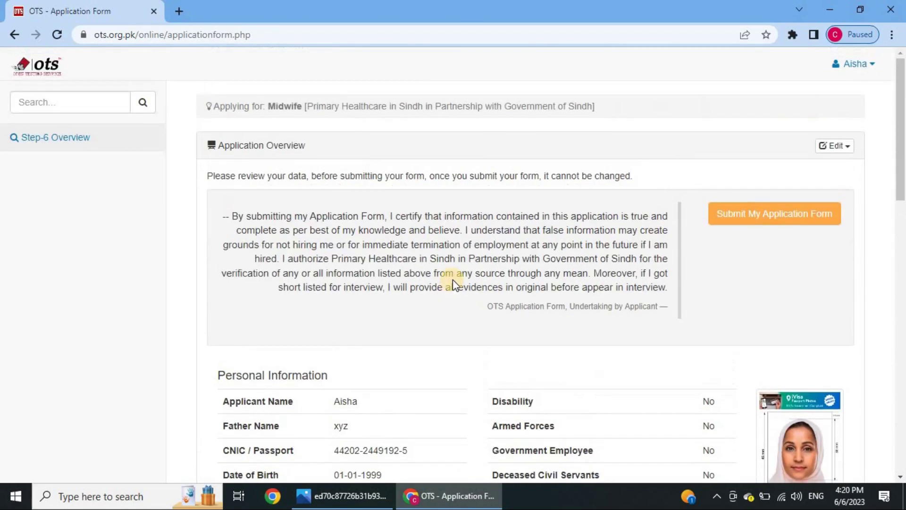
pyautogui.scroll(-5, 461, 216)
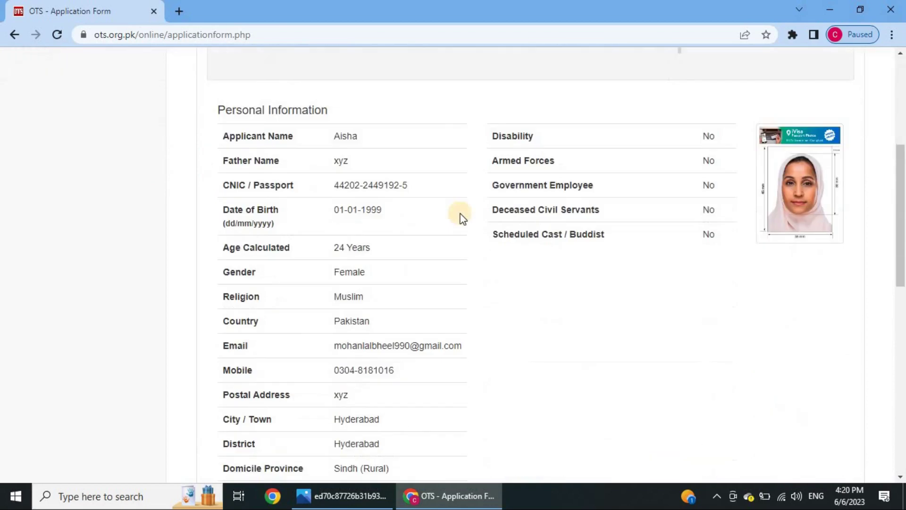
pyautogui.scroll(-9, 307, 166)
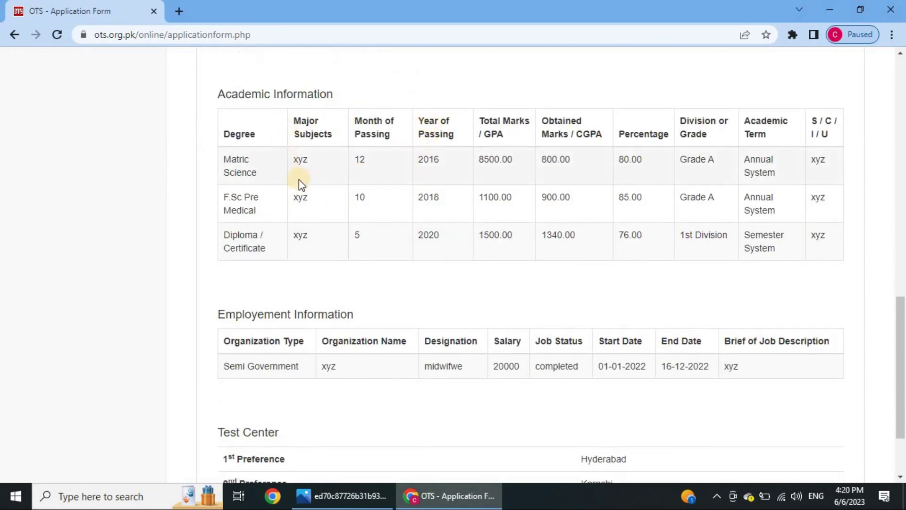
pyautogui.scroll(-3, 572, 202)
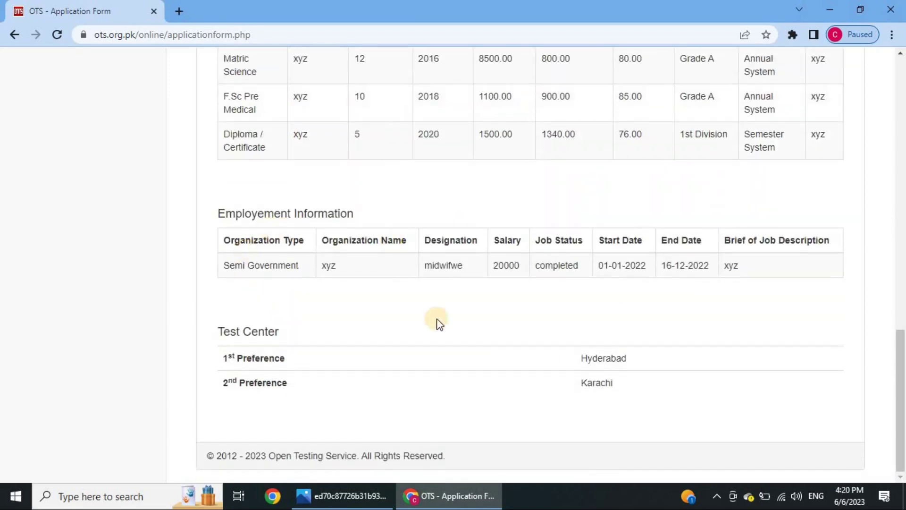
pyautogui.scroll(15, 530, 293)
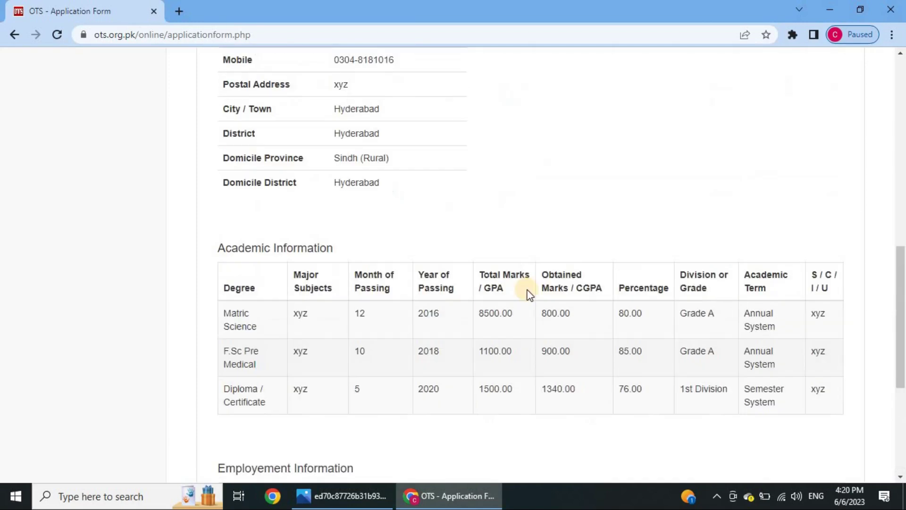
pyautogui.scroll(1, 564, 234)
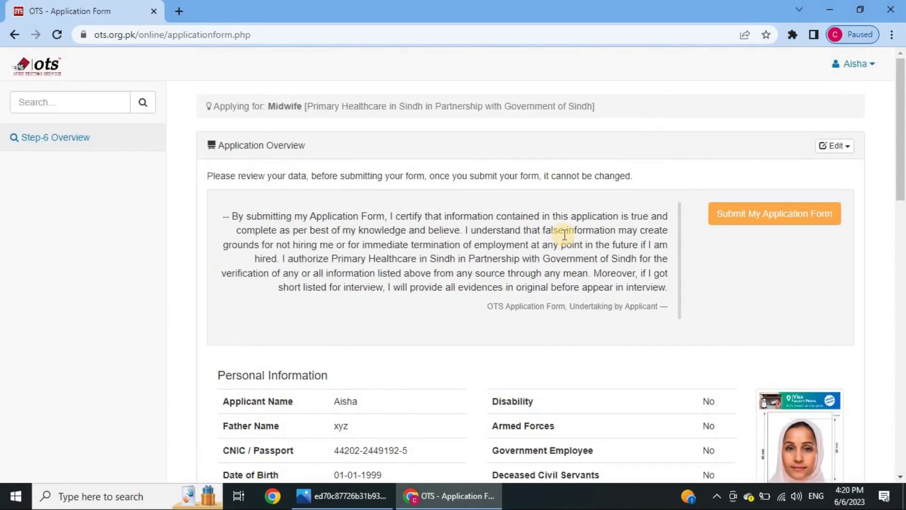
# Check which application sections are offered for editing, and look over the overview's entries before submission.
pyautogui.click(840, 147)
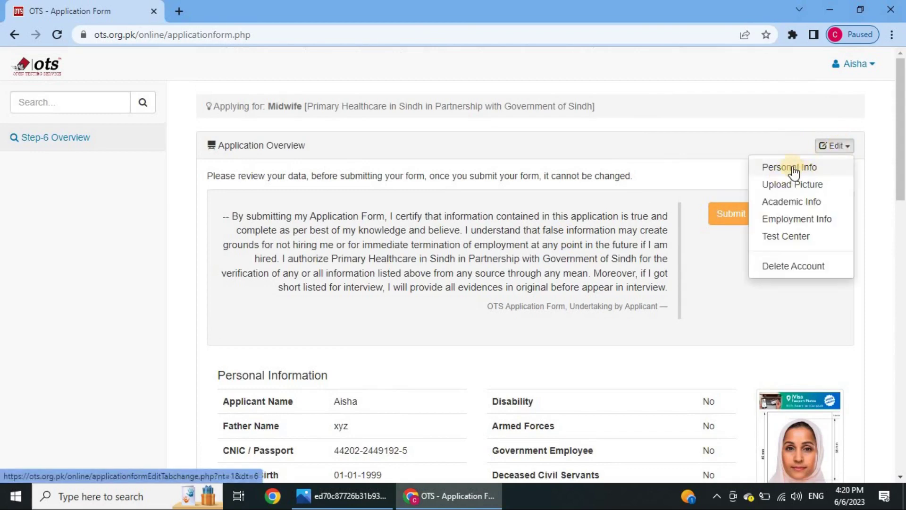
pyautogui.click(800, 269)
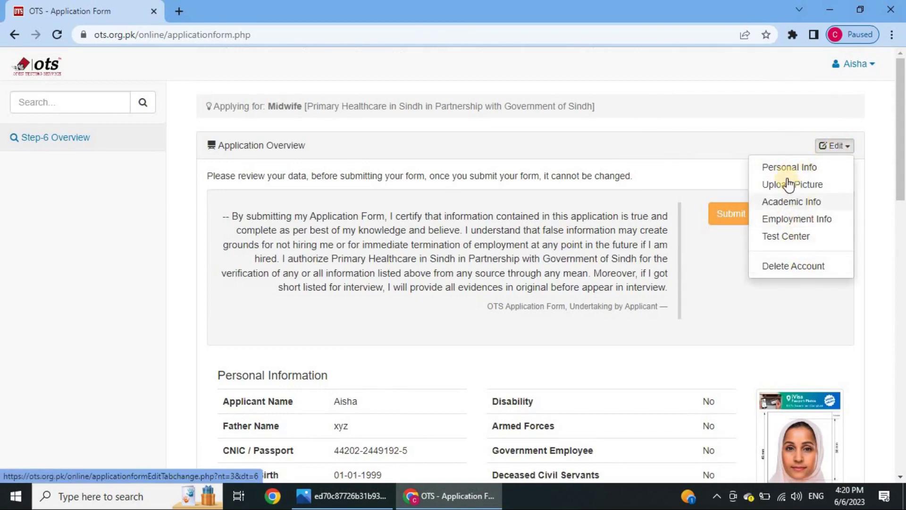
pyautogui.click(732, 281)
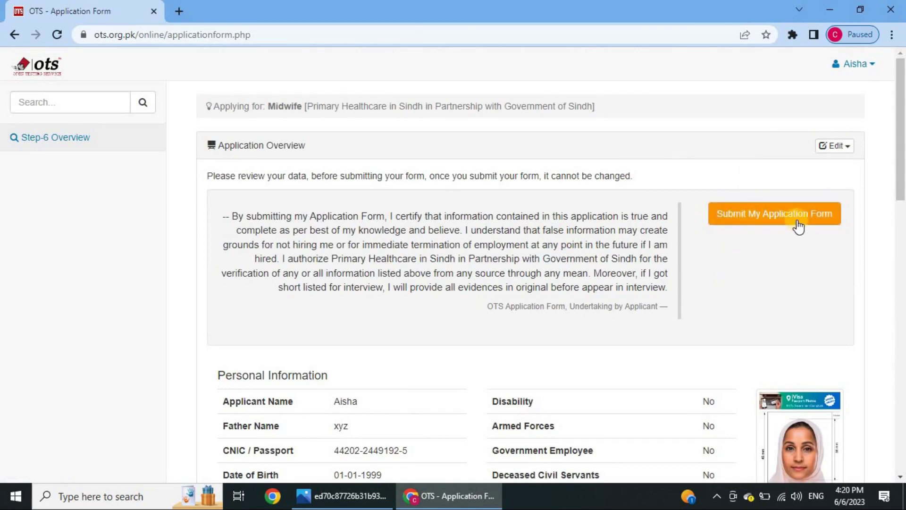
pyautogui.scroll(-9, 750, 236)
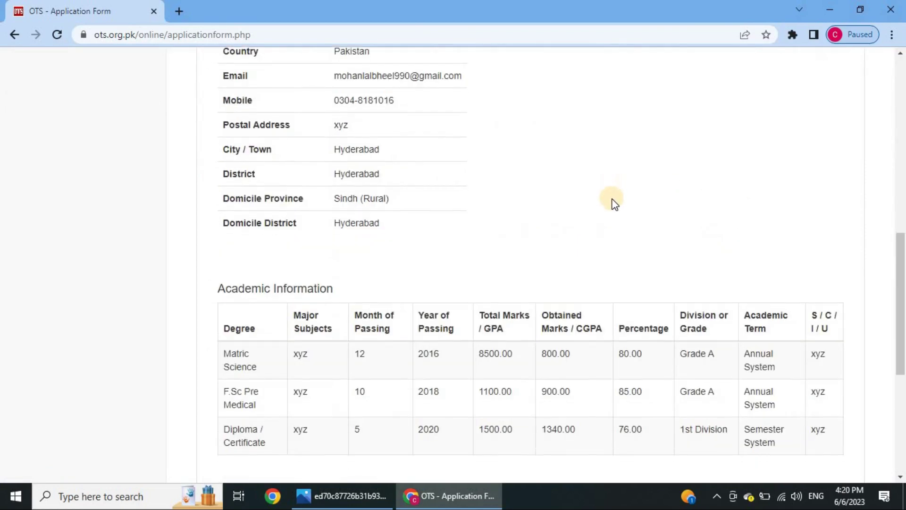
pyautogui.scroll(-5, 604, 207)
pyautogui.scroll(15, 593, 203)
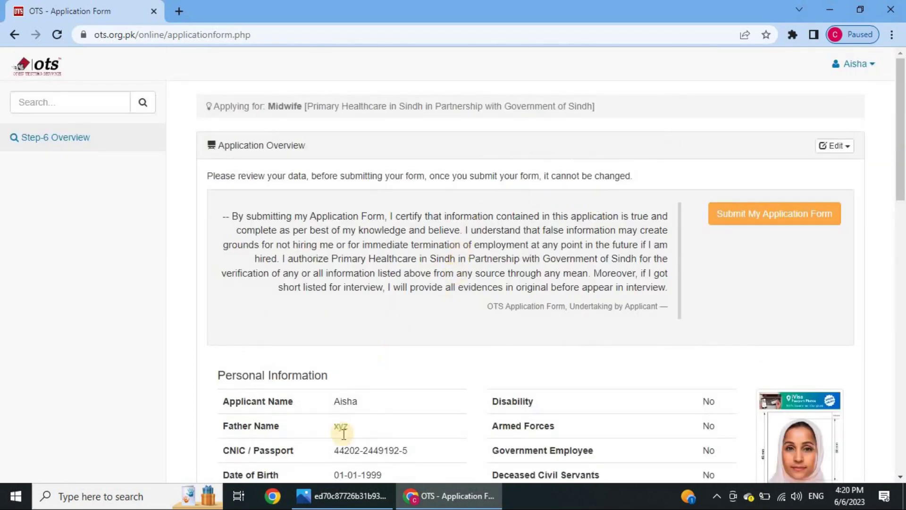
# Switch to the job advertisement image to examine its post list and How to Apply instructions, returning to the application overview in Chrome.
pyautogui.click(343, 495)
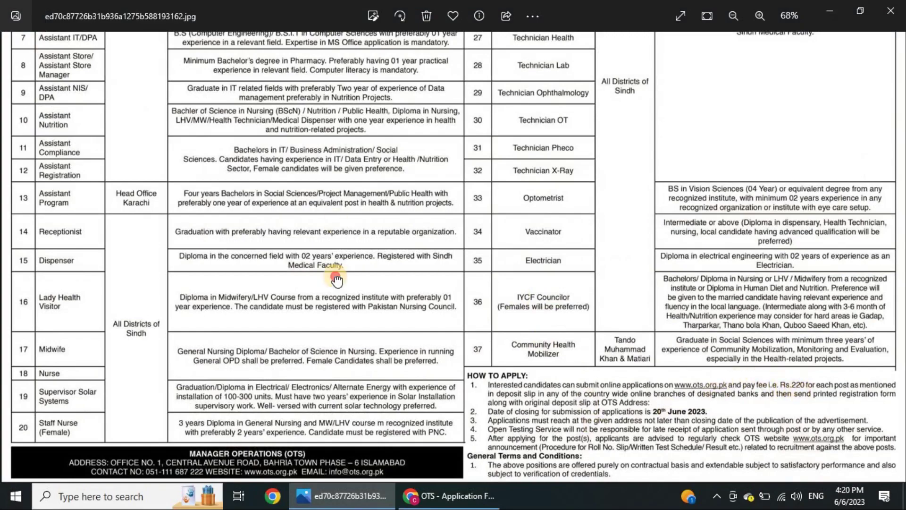
pyautogui.scroll(8, 340, 278)
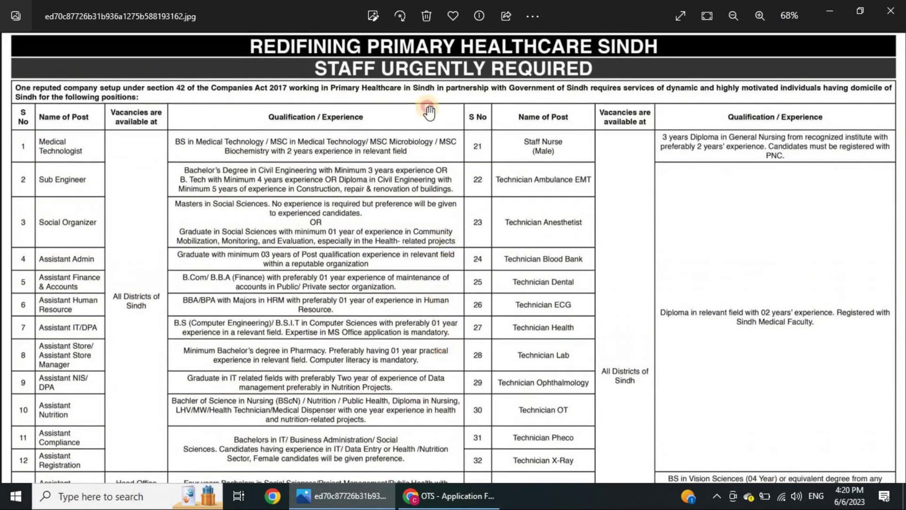
pyautogui.scroll(-6, 446, 330)
pyautogui.click(459, 497)
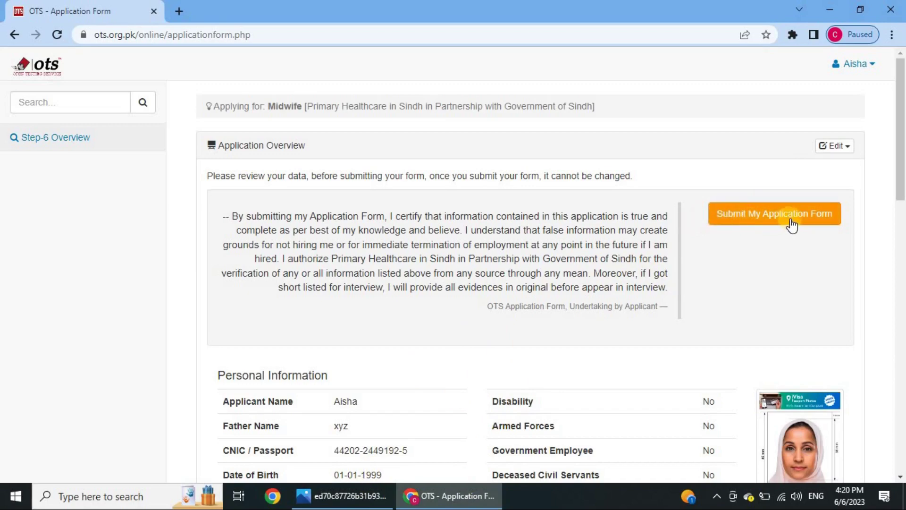
pyautogui.scroll(-15, 465, 184)
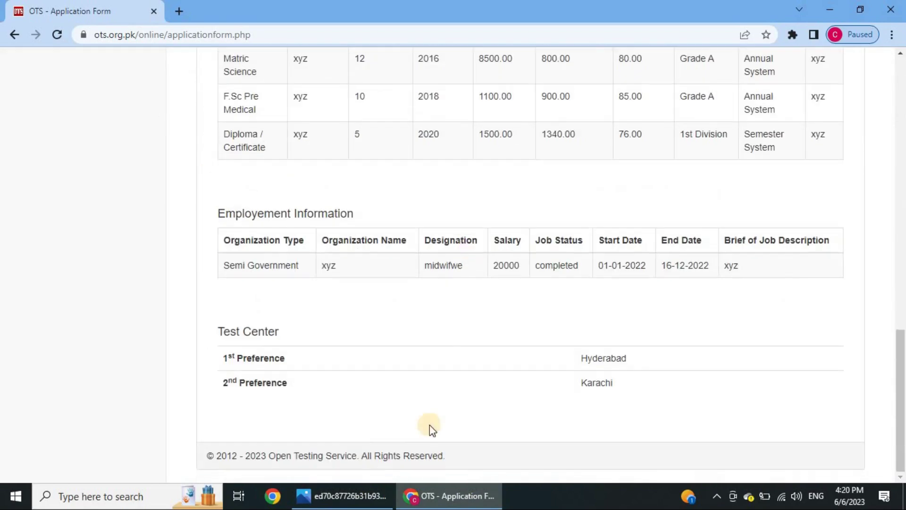
pyautogui.click(330, 494)
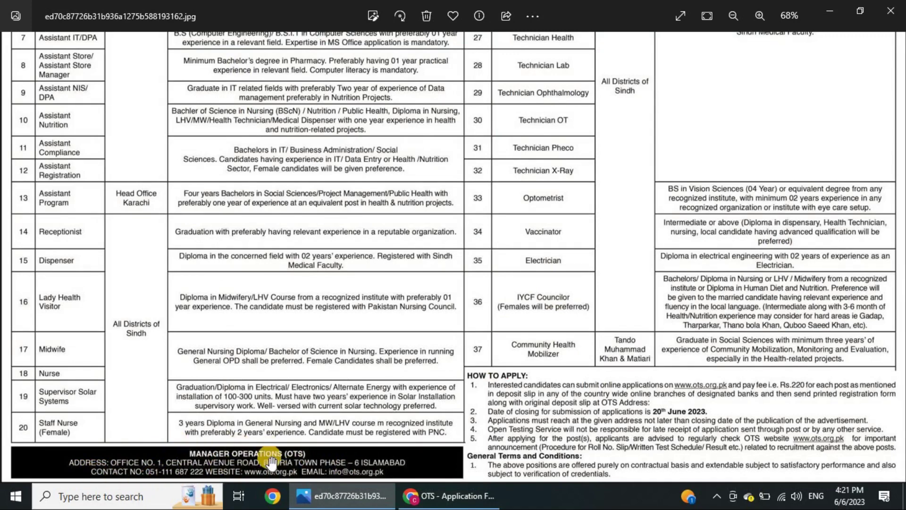
pyautogui.click(443, 501)
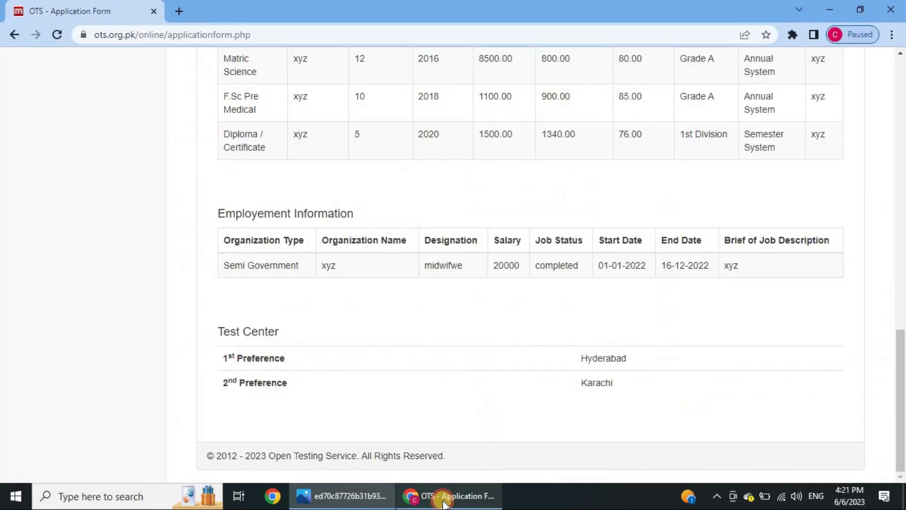
# Go over the applied post, the undertaking and the personal information in the application overview once more.
pyautogui.scroll(18, 440, 307)
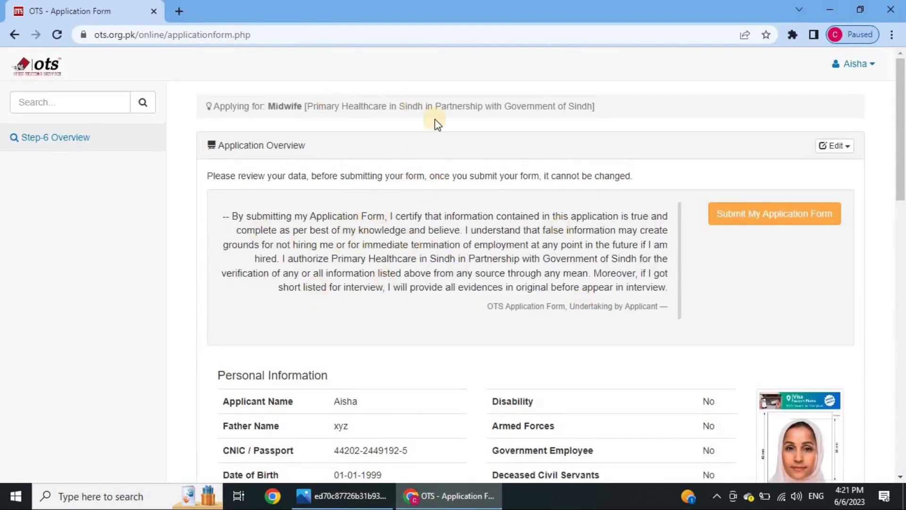
pyautogui.scroll(-18, 558, 196)
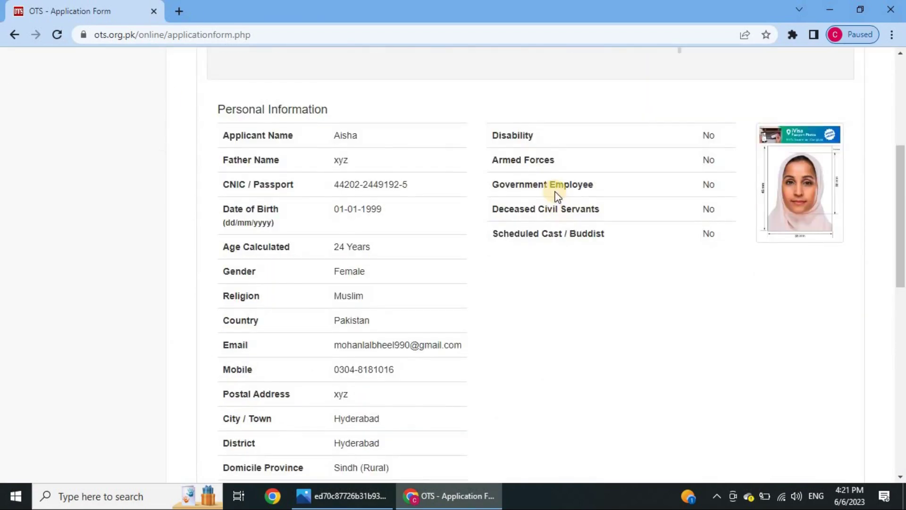
pyautogui.scroll(18, 519, 199)
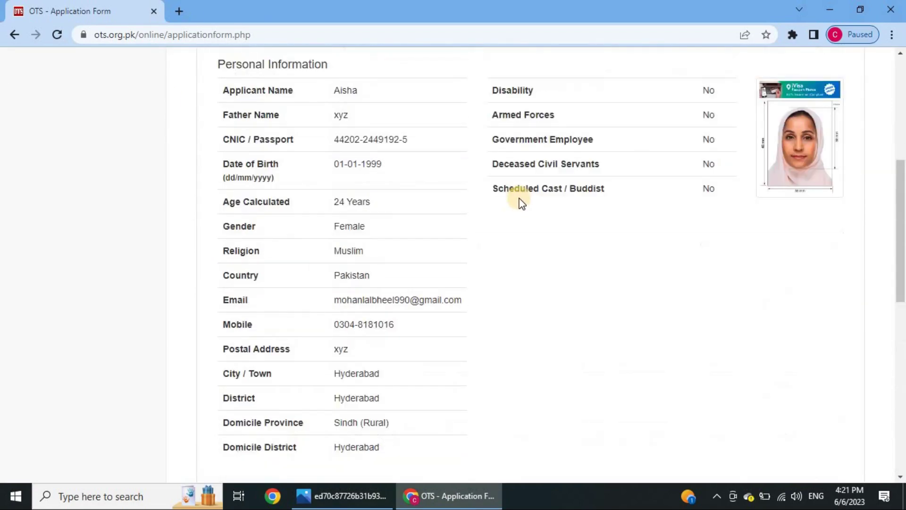